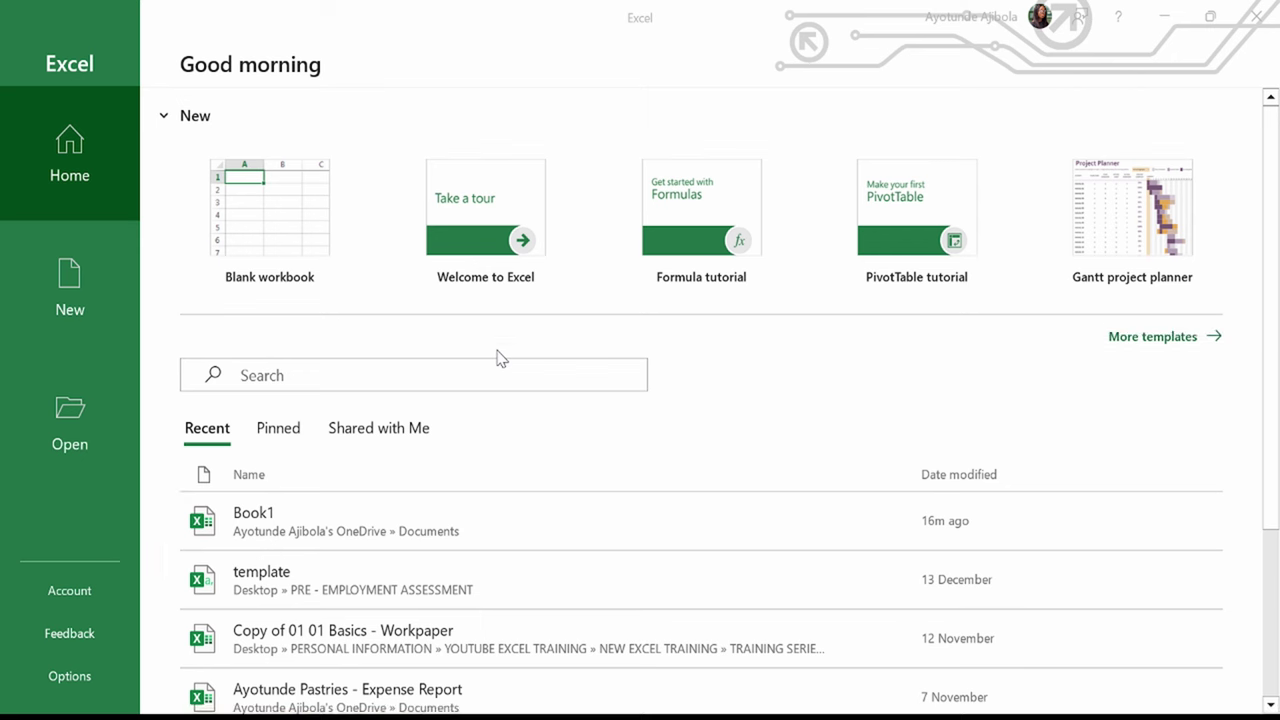
- Create a blank workbook and view its save options without saving
{"action": "left_click", "coordinate": [279, 240]}
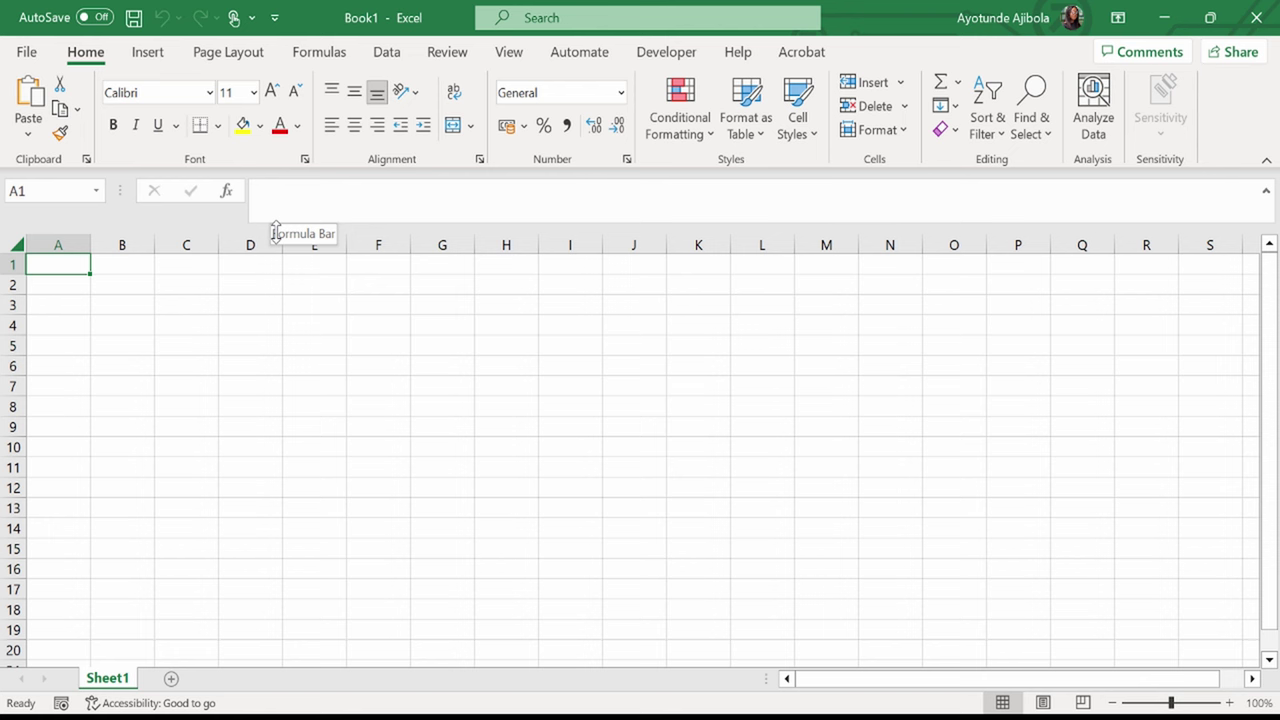
{"action": "left_click", "coordinate": [133, 17]}
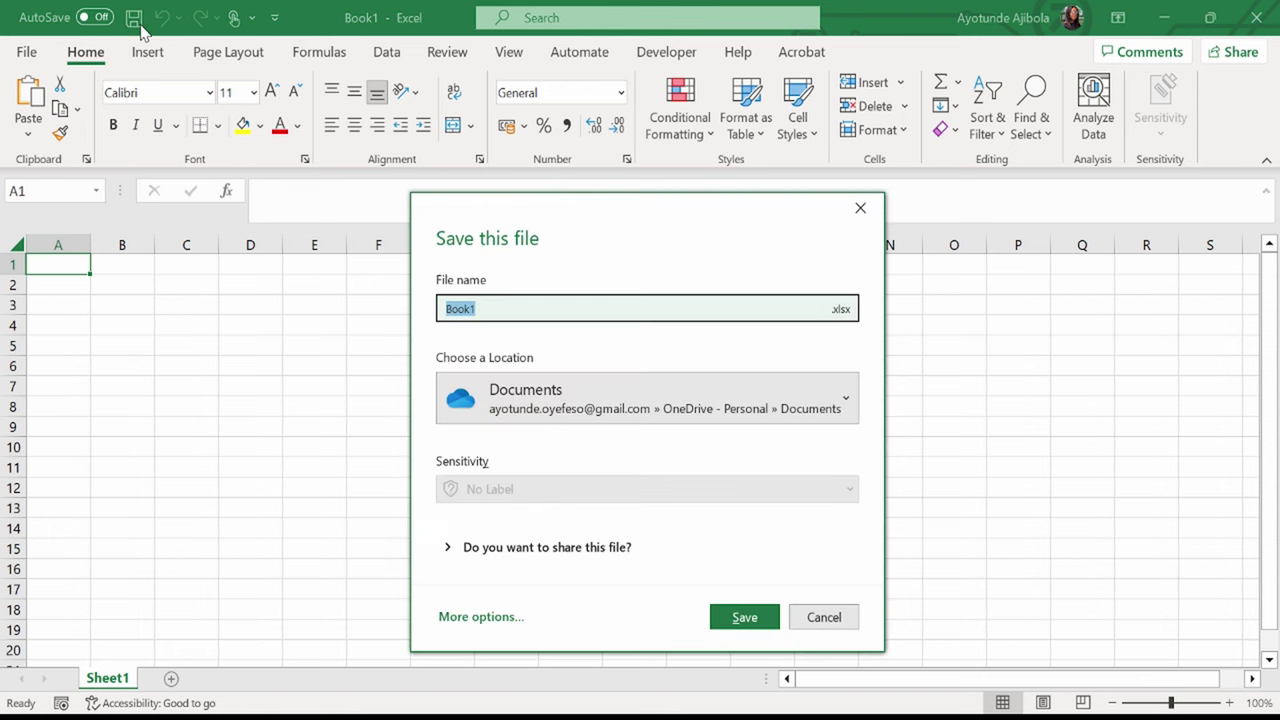
{"action": "key", "text": "Escape"}
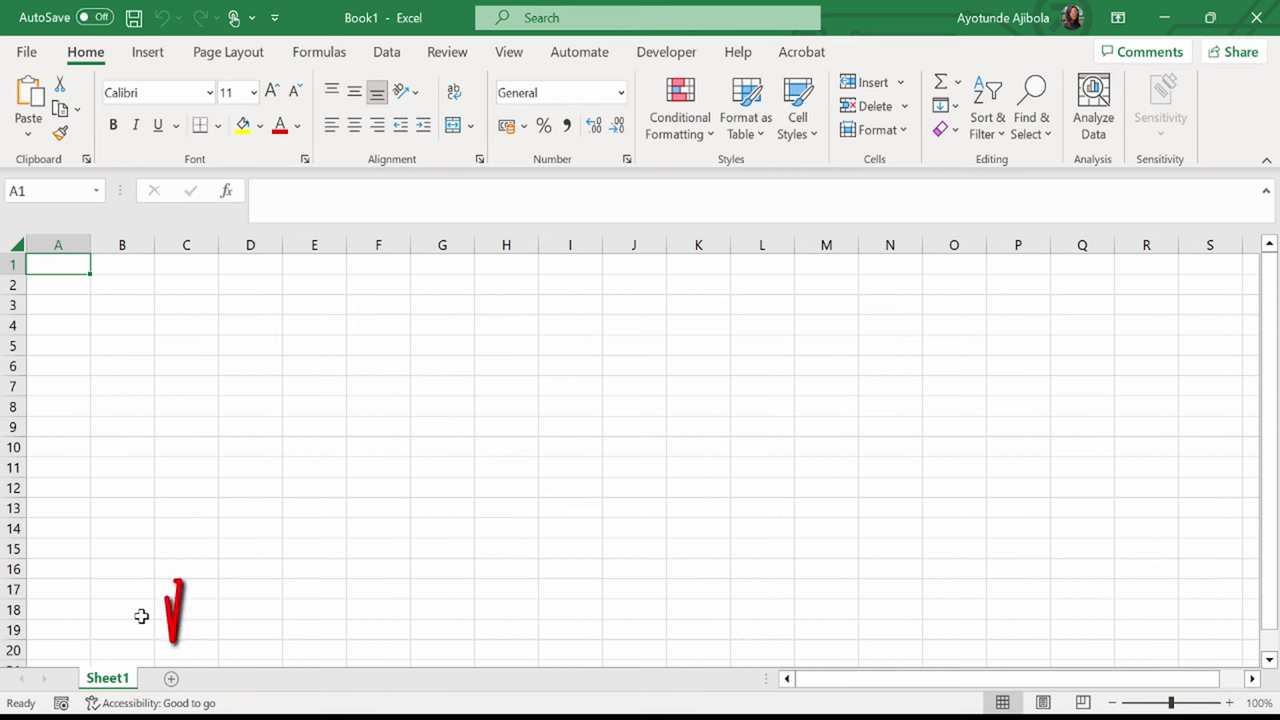
- Add a second worksheet and name it Data
{"action": "left_click", "coordinate": [171, 678]}
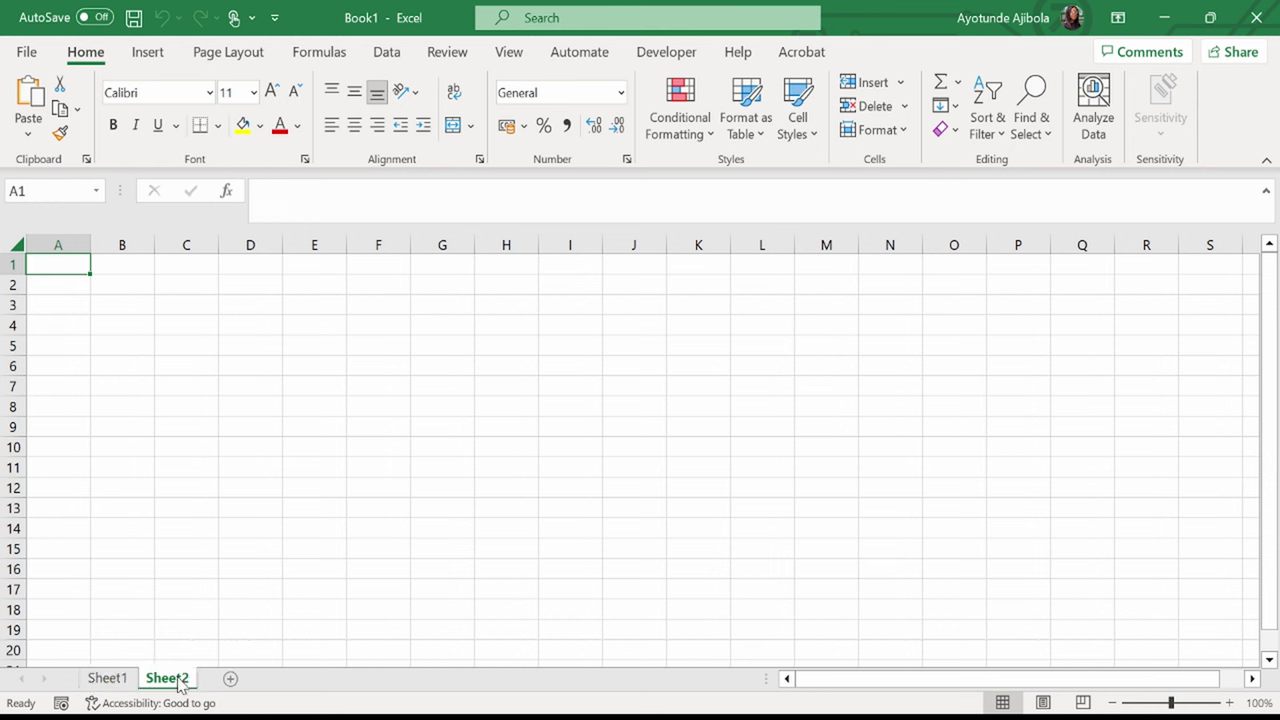
{"action": "double_click", "coordinate": [178, 678]}
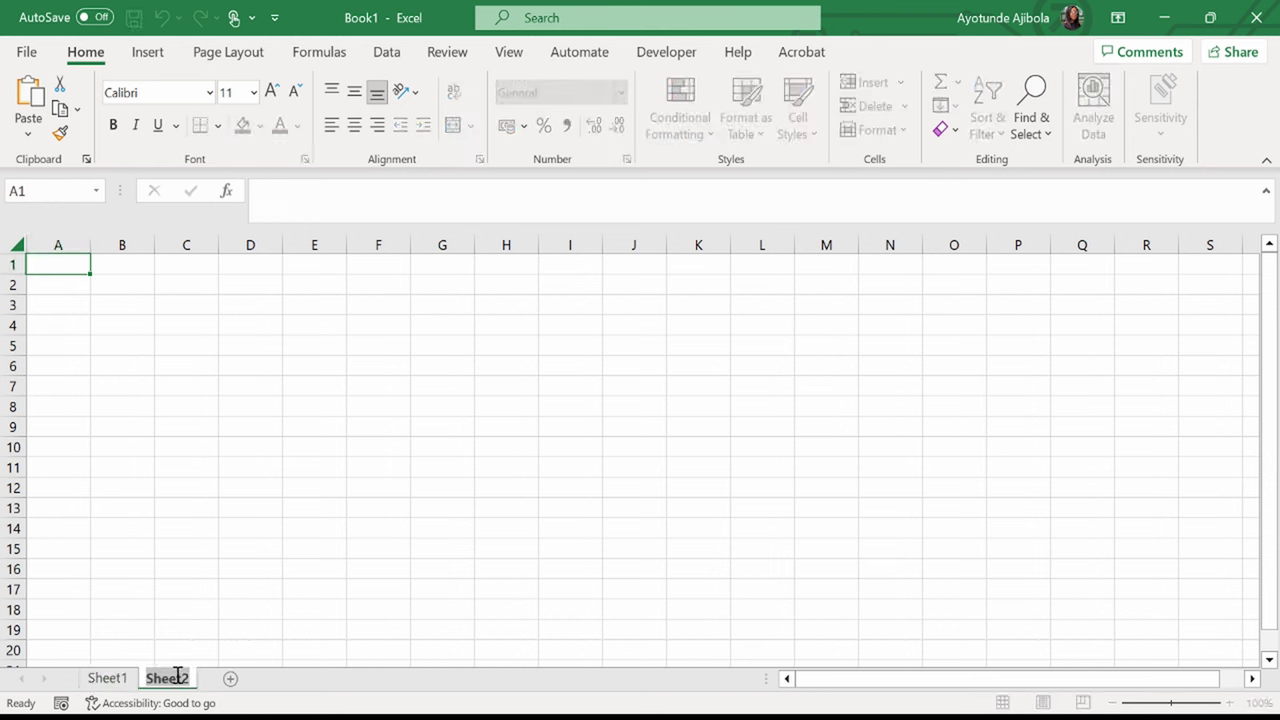
{"action": "type", "text": "Data"}
- Enter 350 in cell D5 of the Data sheet and overwrite it with the text Hello World
{"action": "left_click", "coordinate": [238, 347]}
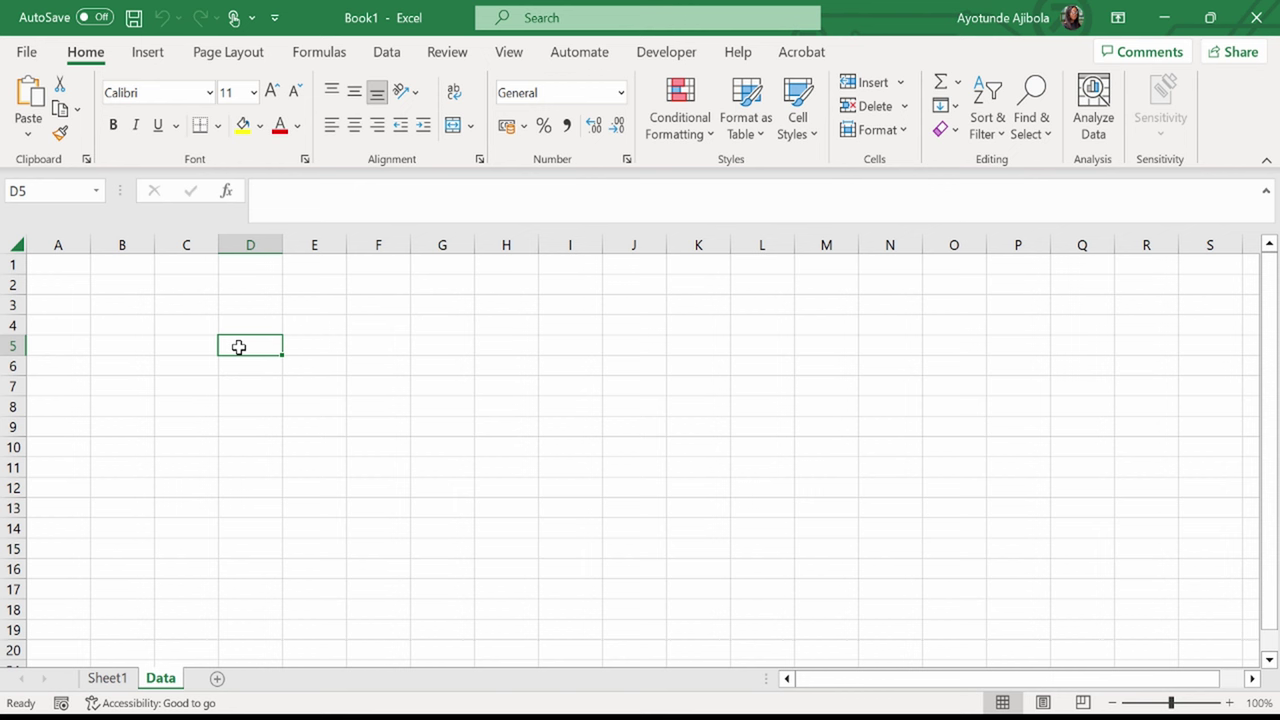
{"action": "type", "text": "350"}
{"action": "key", "text": "ctrl+Return"}
{"action": "type", "text": "Hello World"}
{"action": "key", "text": "Return"}
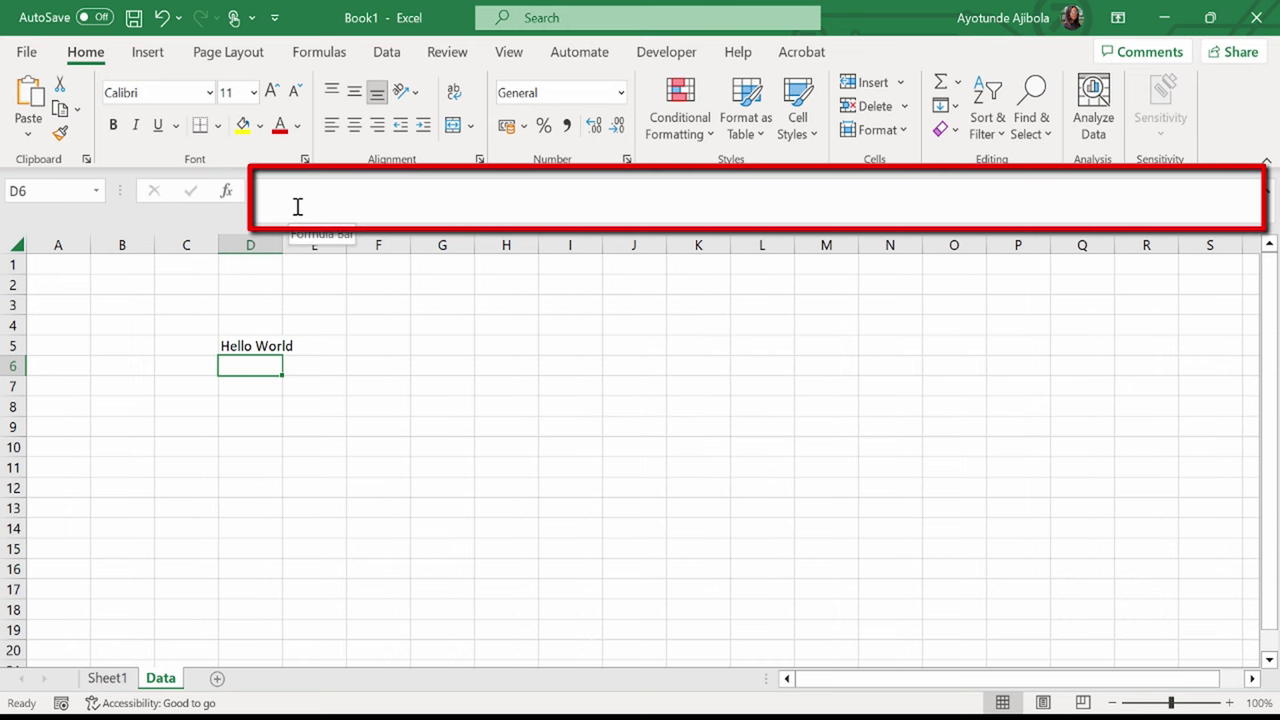
- Inspect what the formula bar holds for cell D5 and for cell B5, ending back on D5
{"action": "key", "text": "Up"}
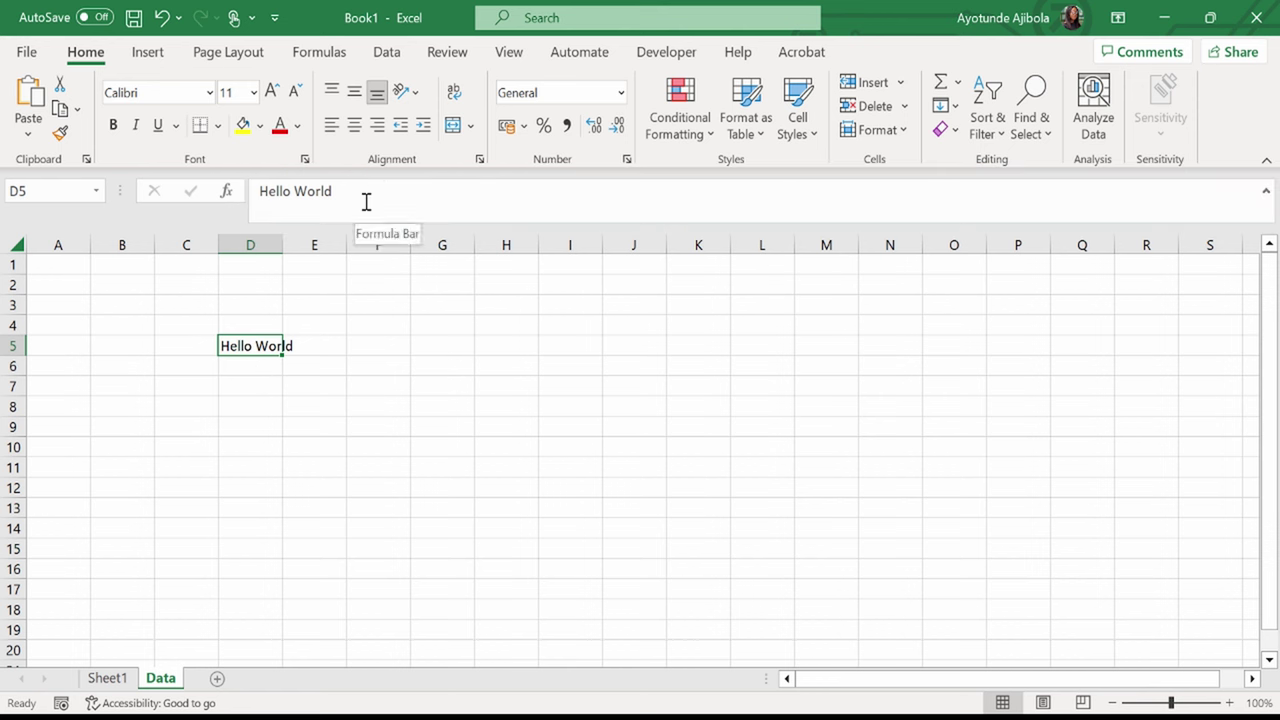
{"action": "key", "text": "Left"}
{"action": "key", "text": "Left"}
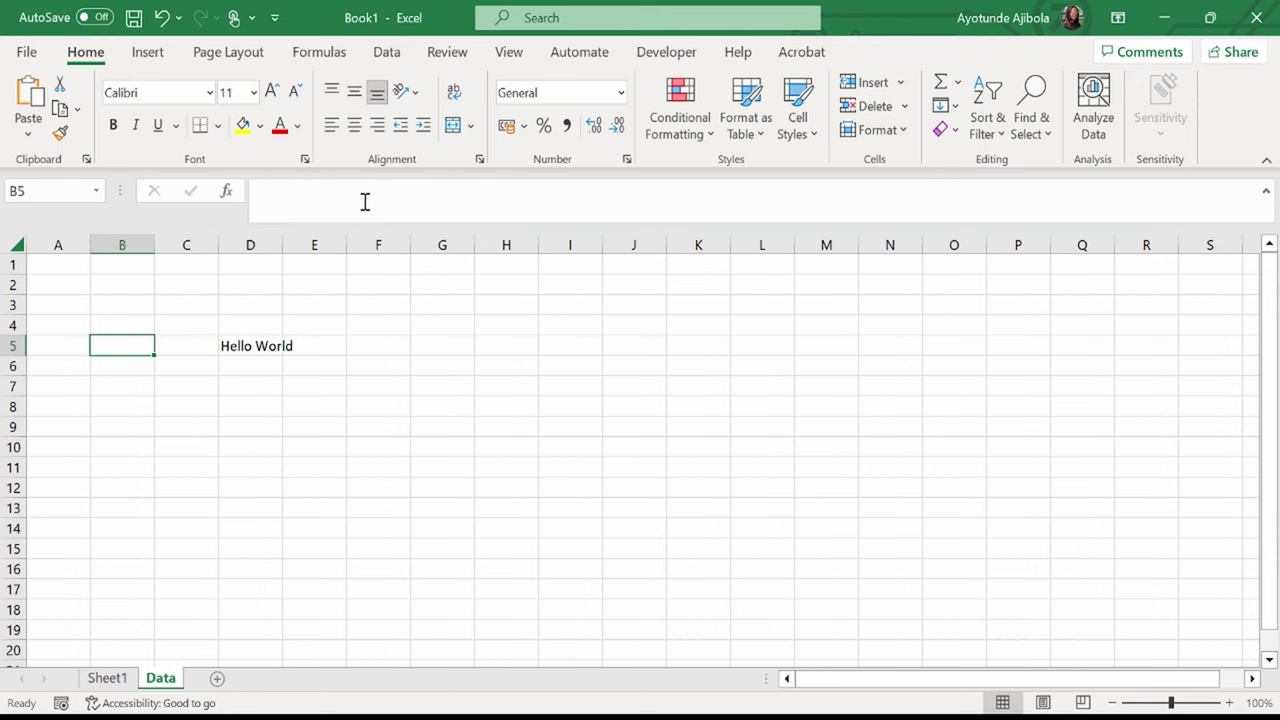
{"action": "left_click", "coordinate": [365, 202]}
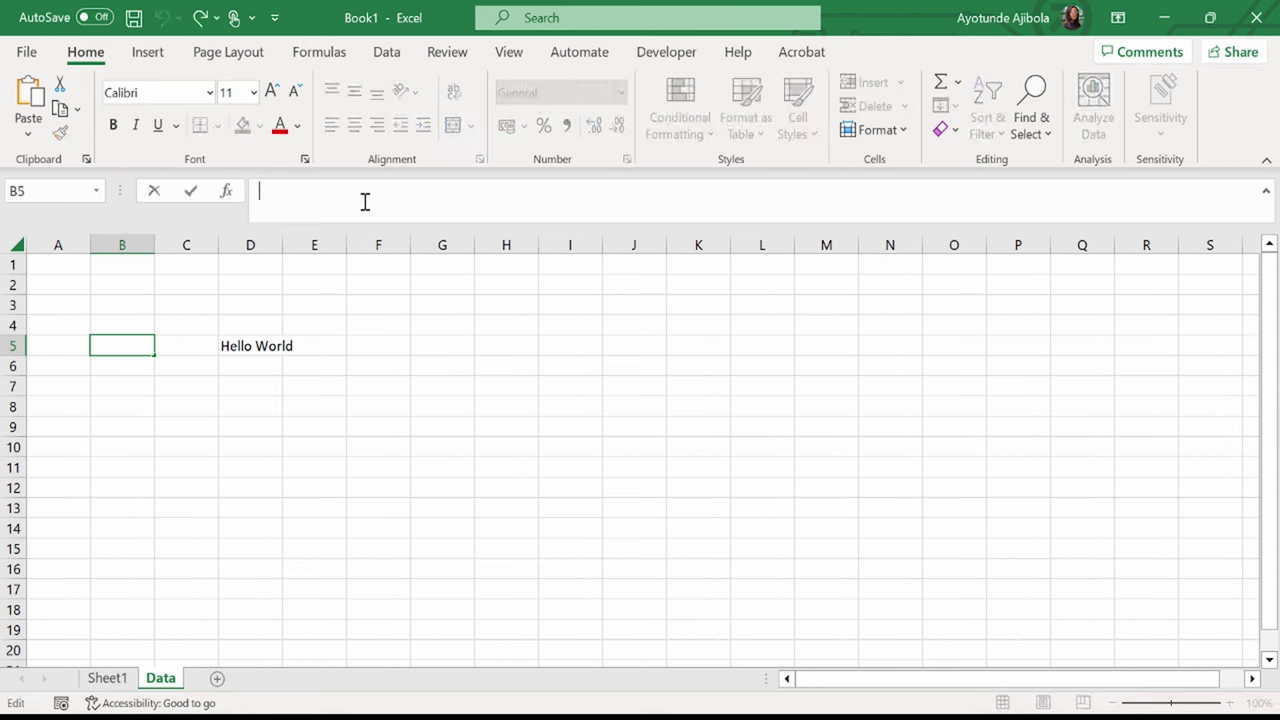
{"action": "key", "text": "Escape"}
{"action": "key", "text": "Right"}
{"action": "key", "text": "Right"}
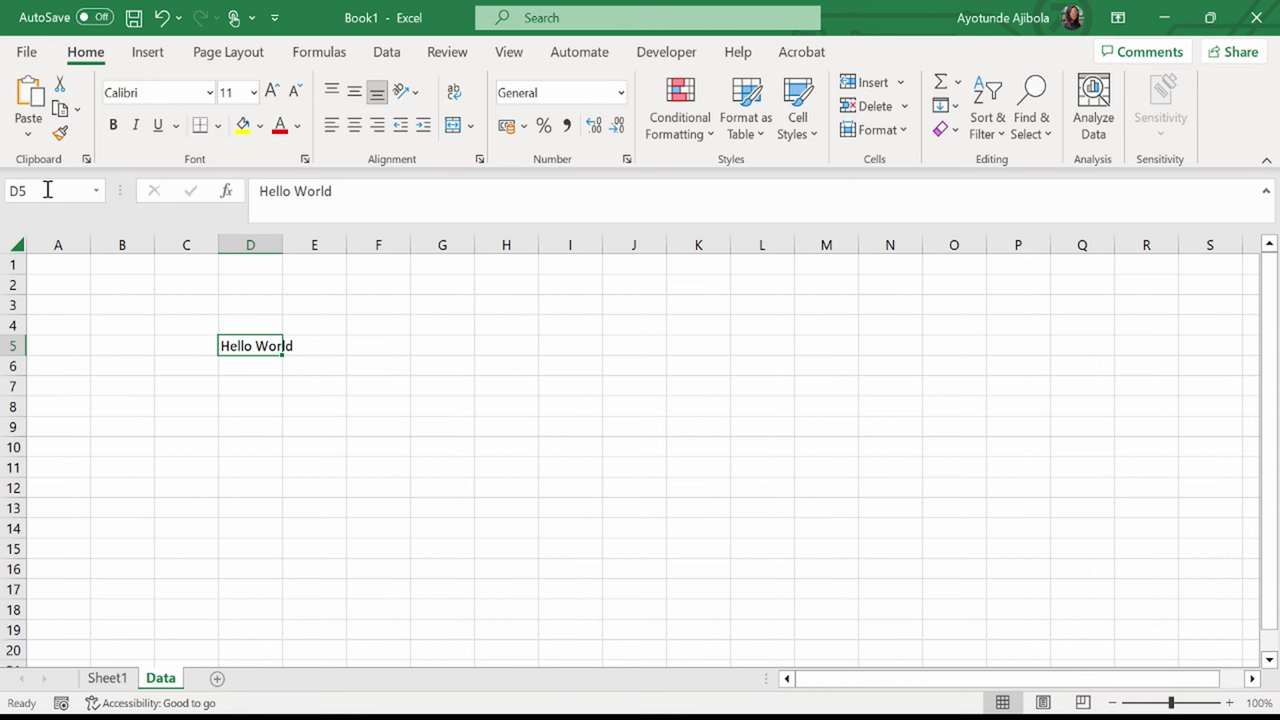
- Enter a formula in cell F5 that references cell D5, and reselect F5 to view its formula
{"action": "key", "text": "Right"}
{"action": "key", "text": "Right"}
{"action": "type", "text": "="}
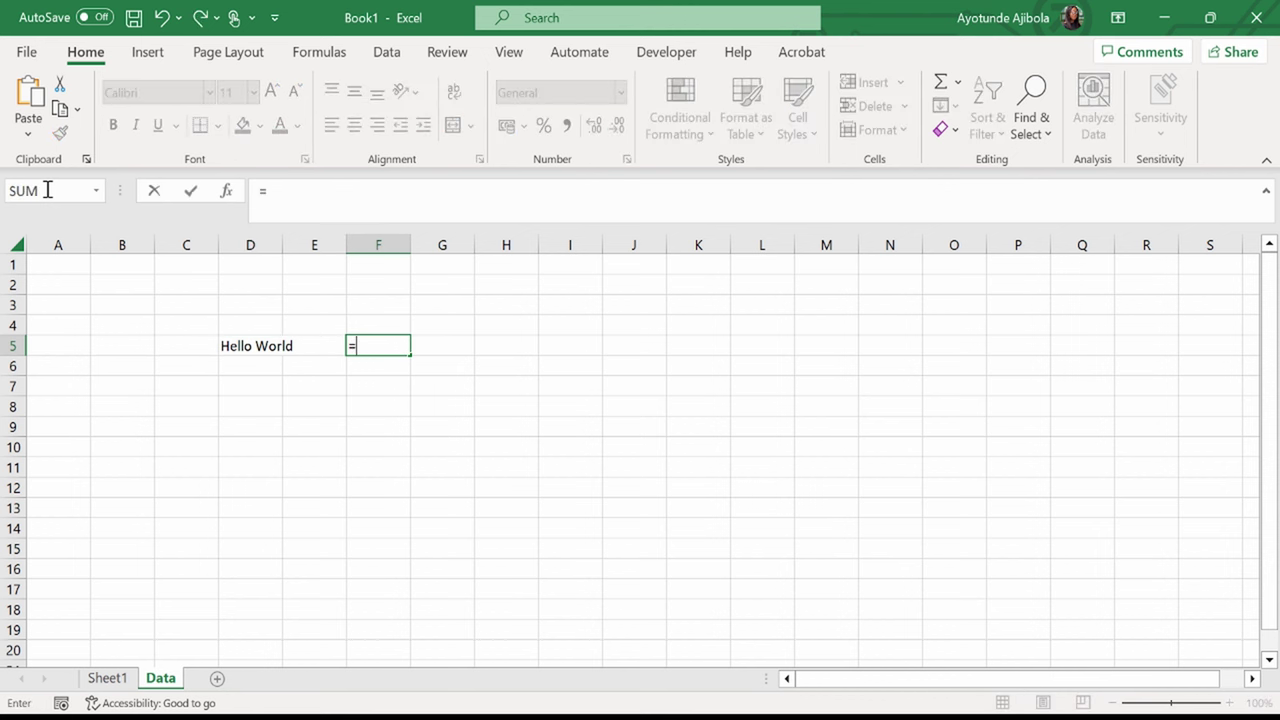
{"action": "key", "text": "Left"}
{"action": "key", "text": "Left"}
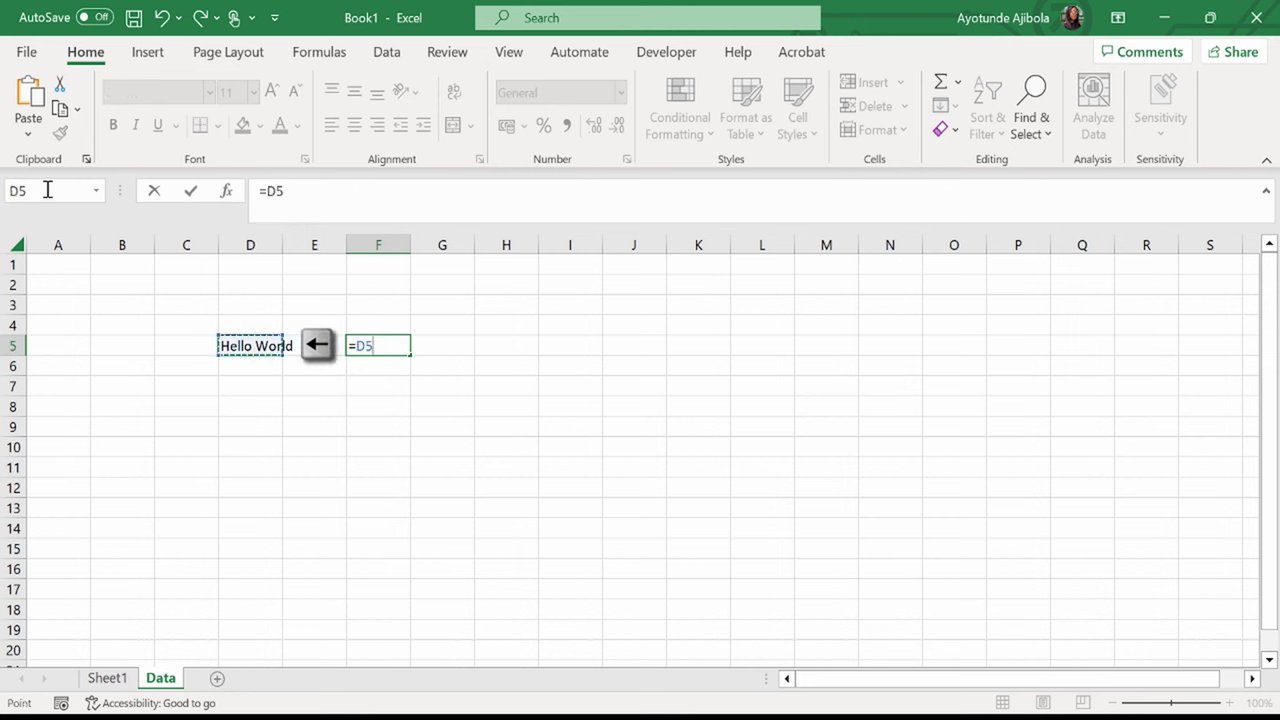
{"action": "key", "text": "Return"}
{"action": "key", "text": "Up"}
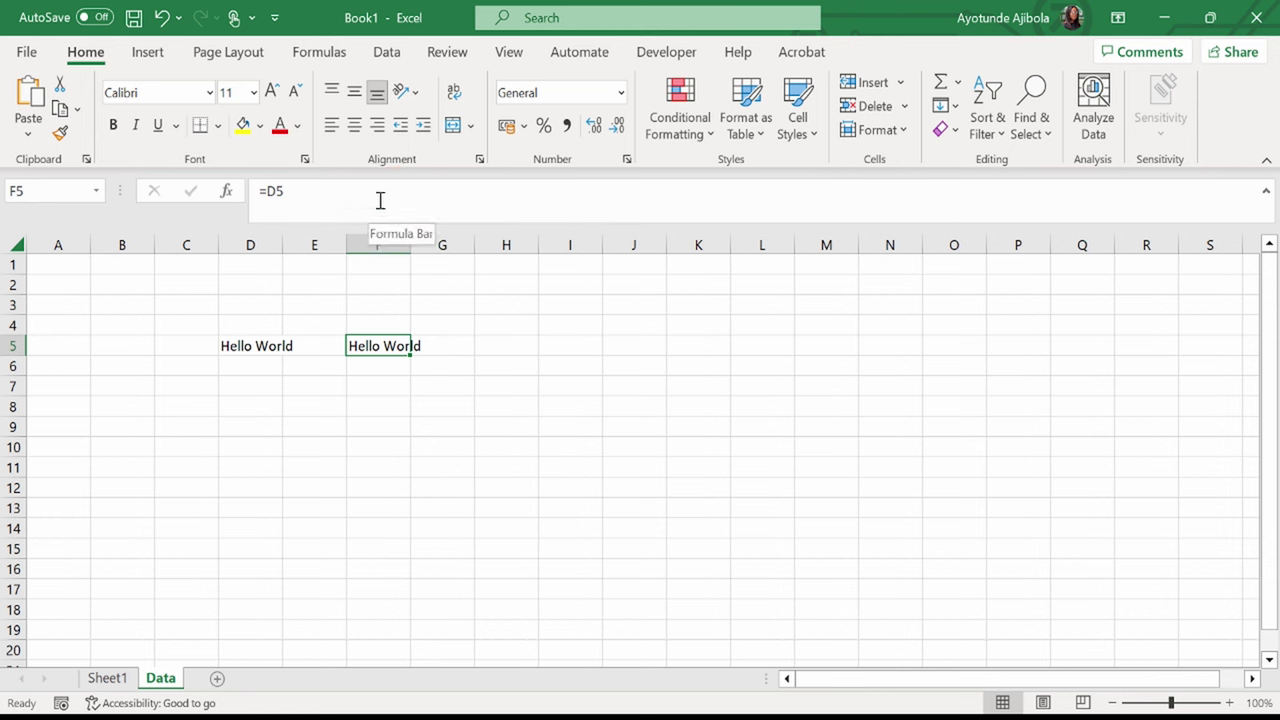
- Compare the cell address and underlying content of D5 with those of F5
{"action": "key", "text": "Left"}
{"action": "key", "text": "Left"}
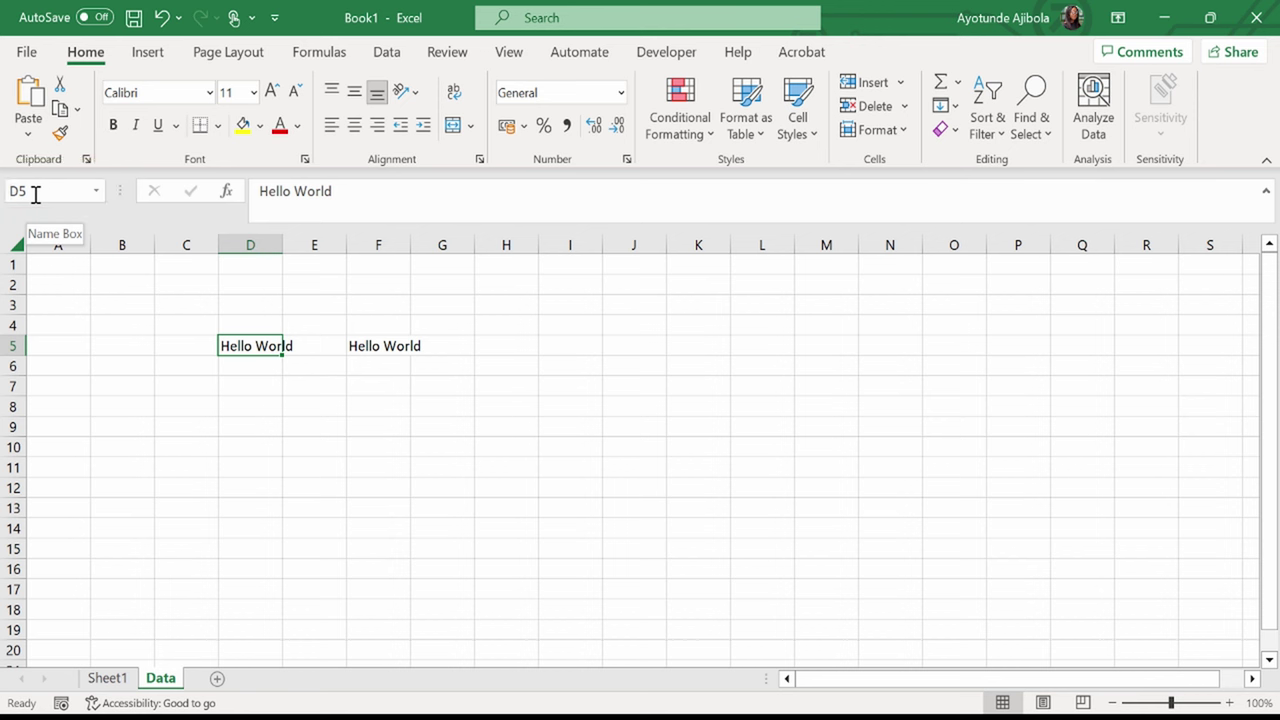
{"action": "key", "text": "Right"}
{"action": "key", "text": "Right"}
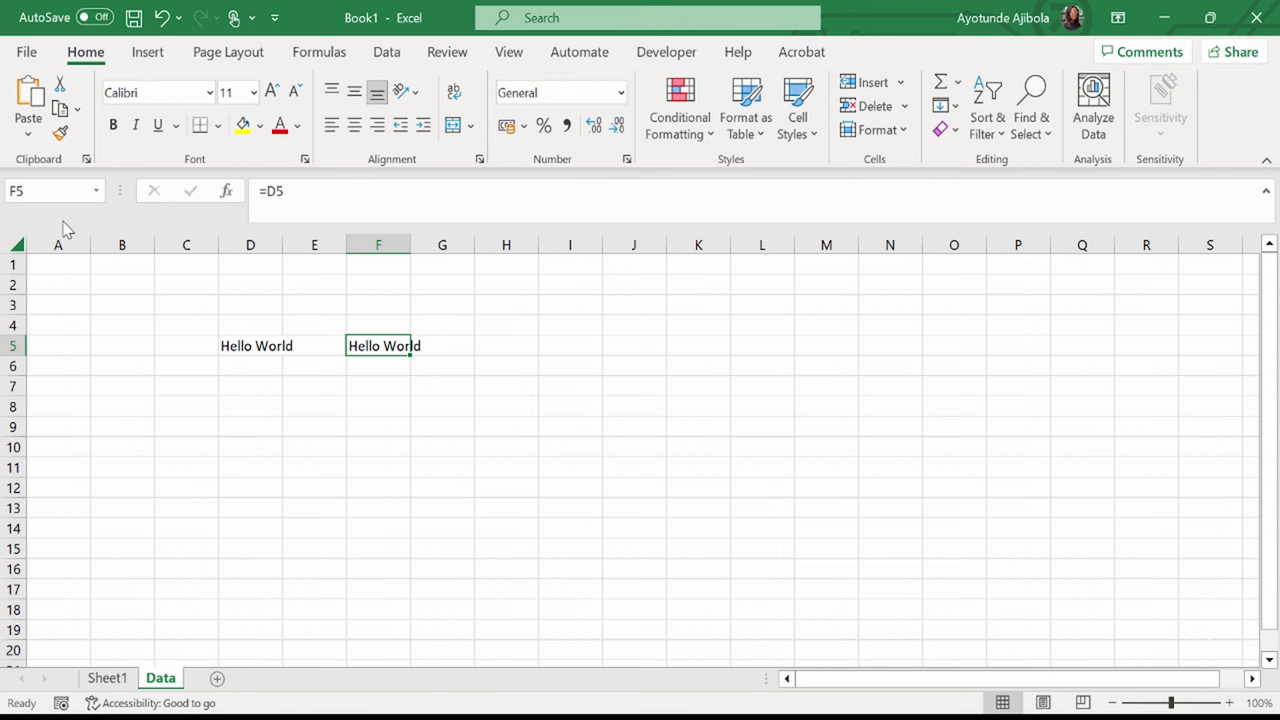
- Jump directly to cell A400 by its address and return to the start of the sheet
{"action": "left_click", "coordinate": [20, 190]}
{"action": "type", "text": "A400"}
{"action": "key", "text": "Return"}
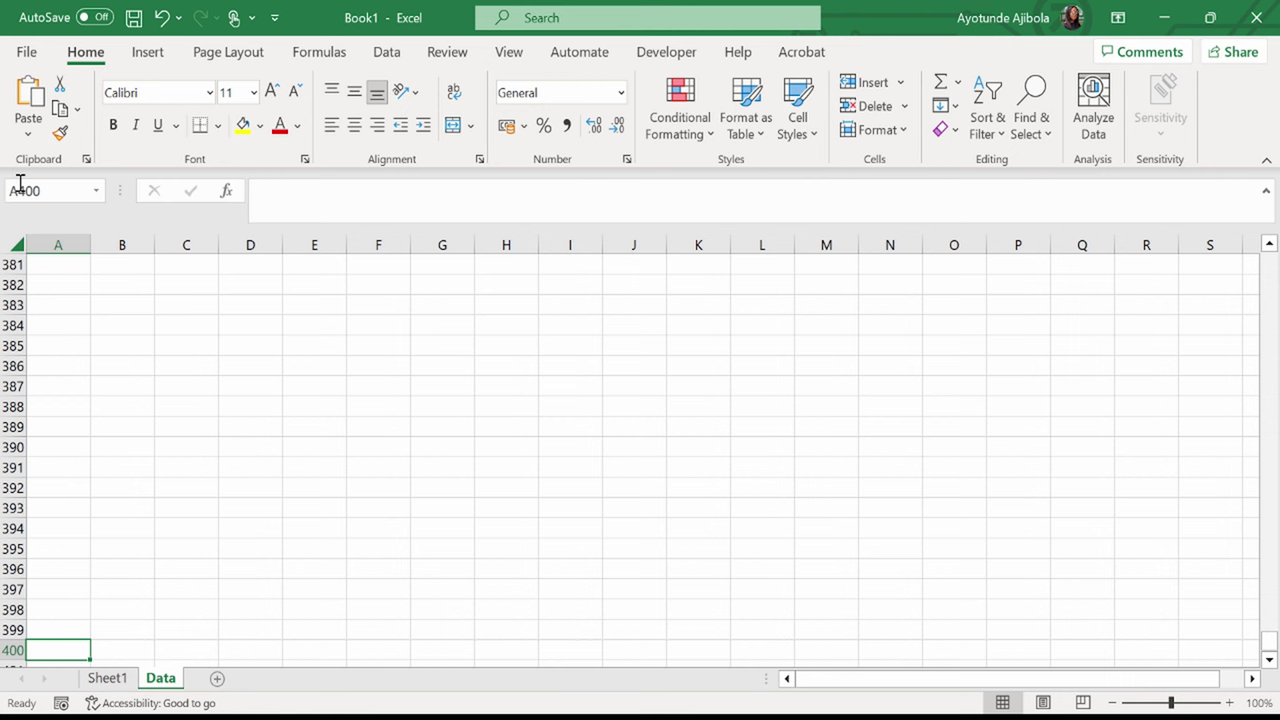
{"action": "key", "text": "ctrl+Home"}
- Select entire rows 4 through 7, and after that entire columns D through G
{"action": "left_click", "coordinate": [212, 297]}
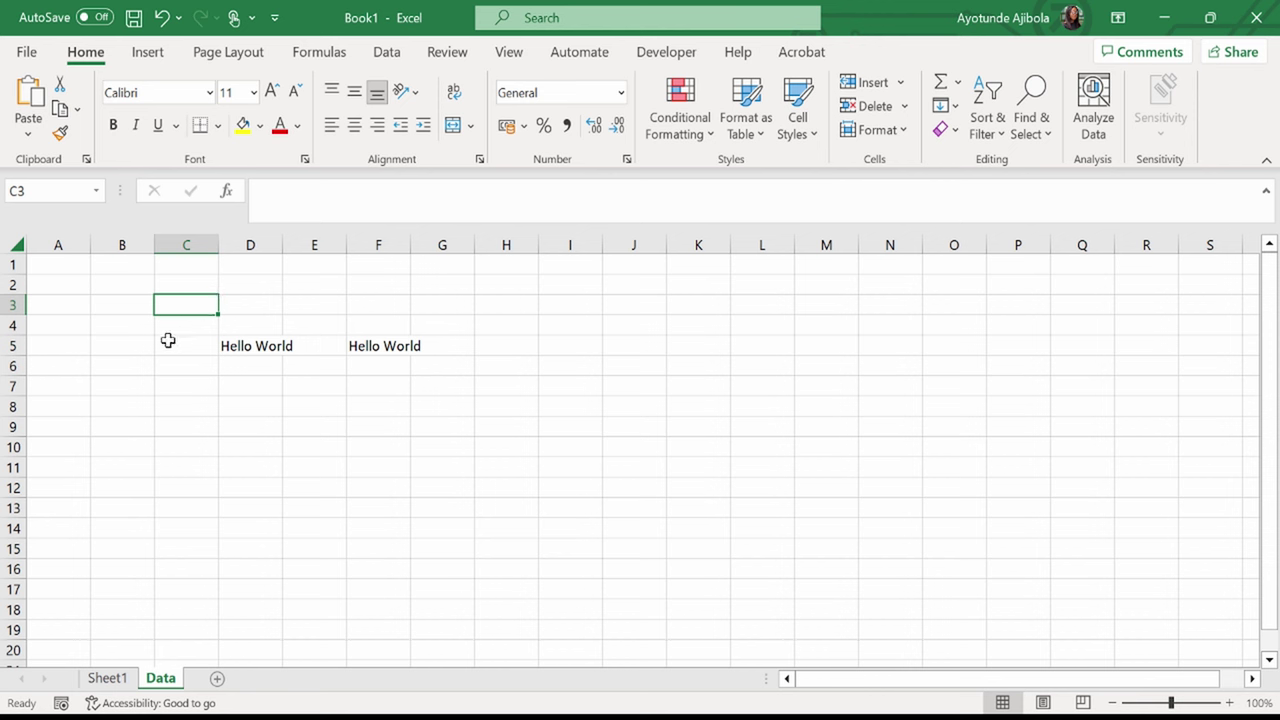
{"action": "left_click", "coordinate": [14, 325]}
{"action": "key", "text": "shift+Down"}
{"action": "key", "text": "shift+Down"}
{"action": "key", "text": "shift+Down"}
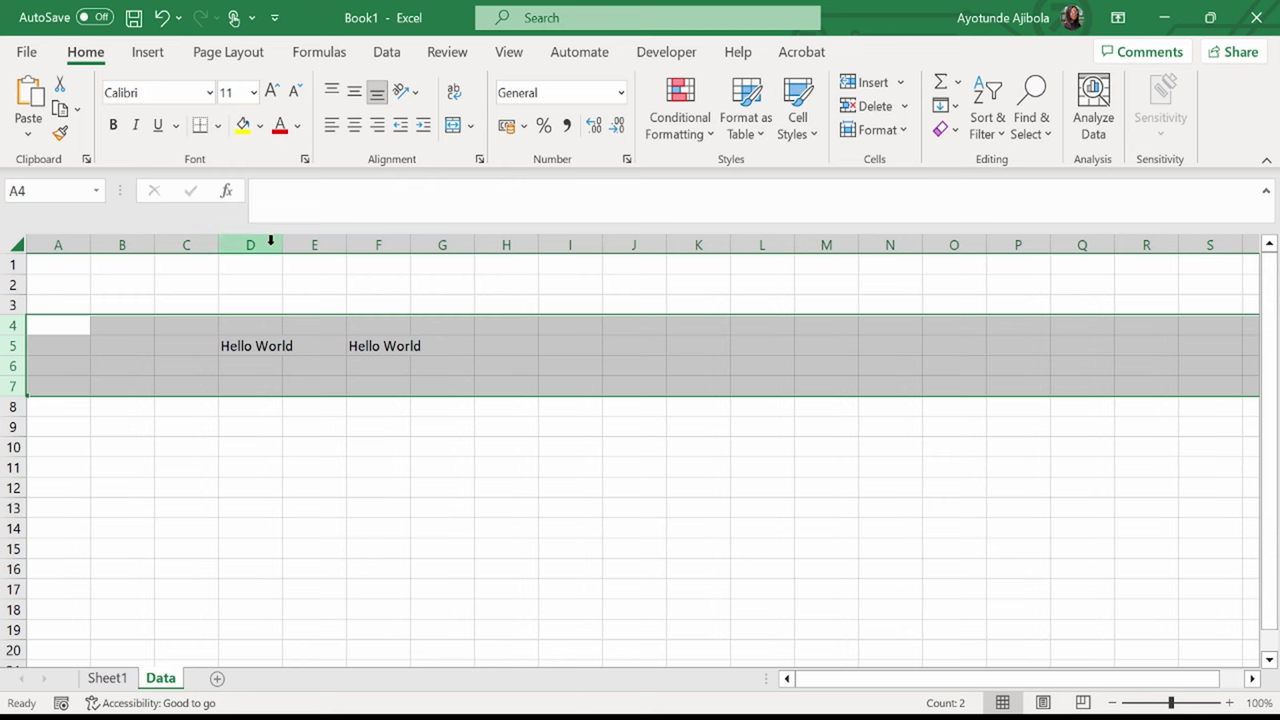
{"action": "left_click_drag", "start_coordinate": [250, 245], "coordinate": [430, 294]}
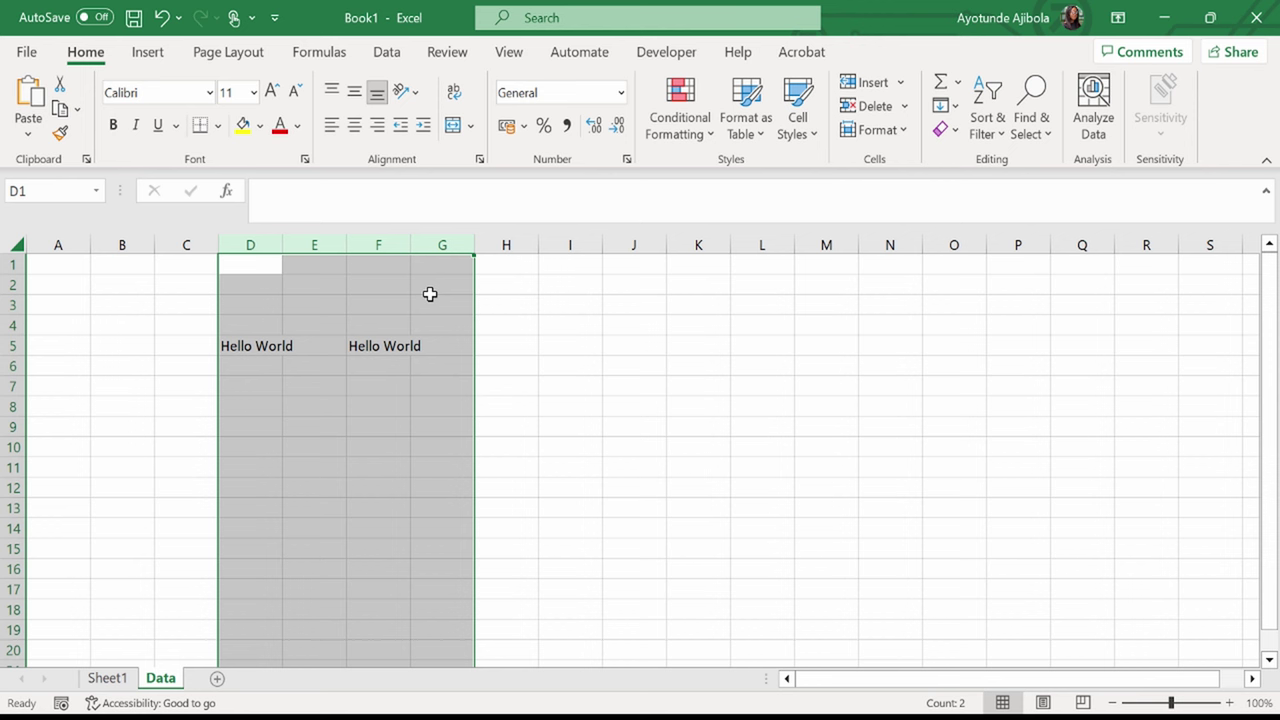
- Insert four blank columns at F through I and delete those inserted columns again
{"action": "left_click", "coordinate": [383, 365]}
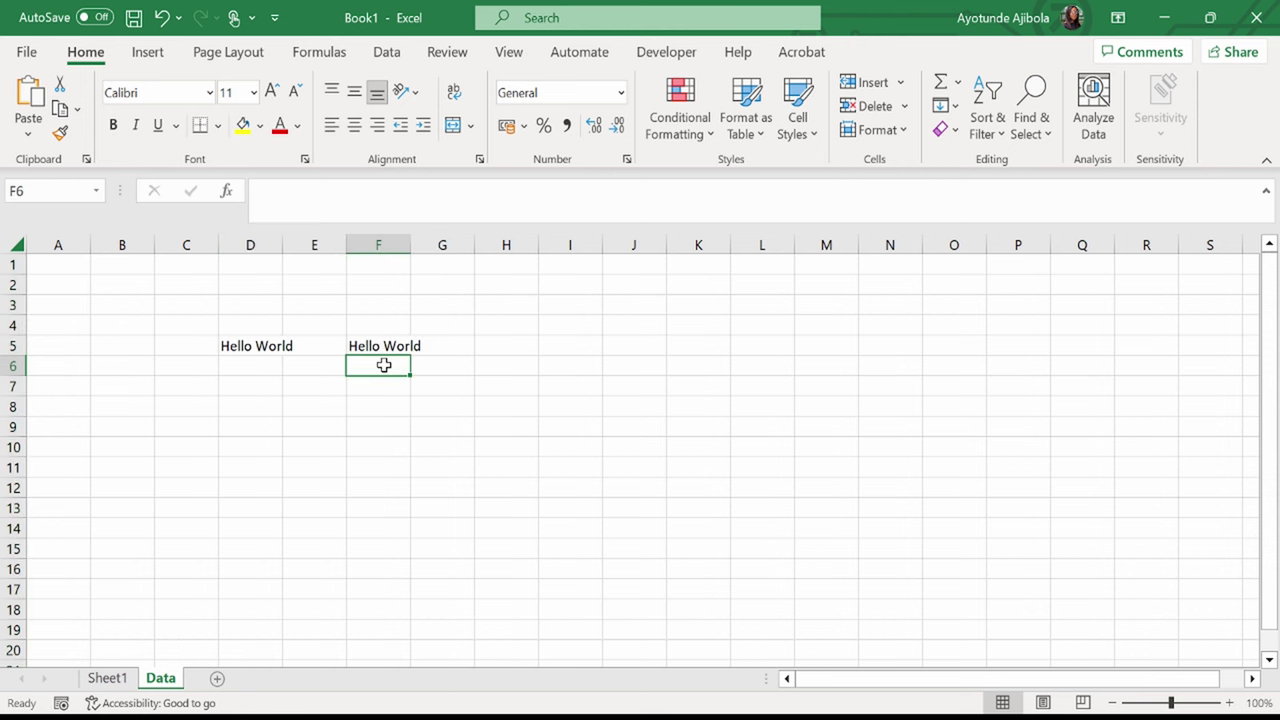
{"action": "key", "text": "ctrl+space"}
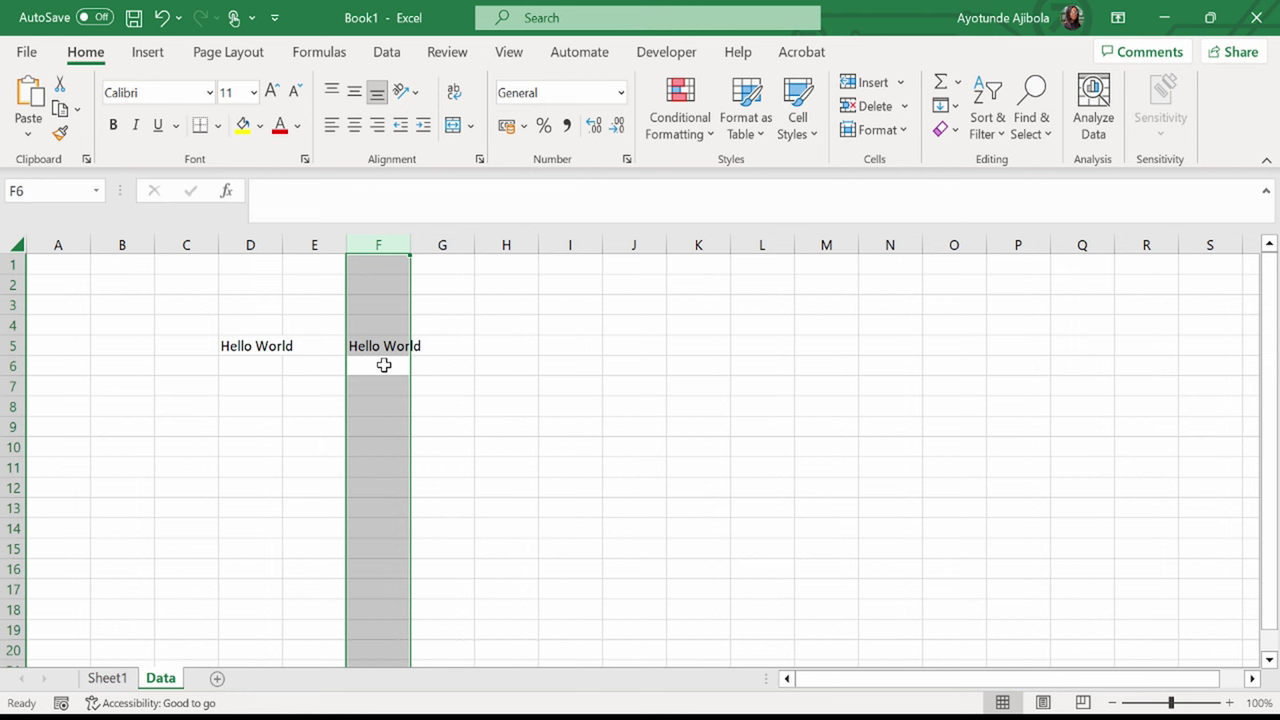
{"action": "key", "text": "shift+Right"}
{"action": "key", "text": "shift+Right"}
{"action": "key", "text": "shift+Right"}
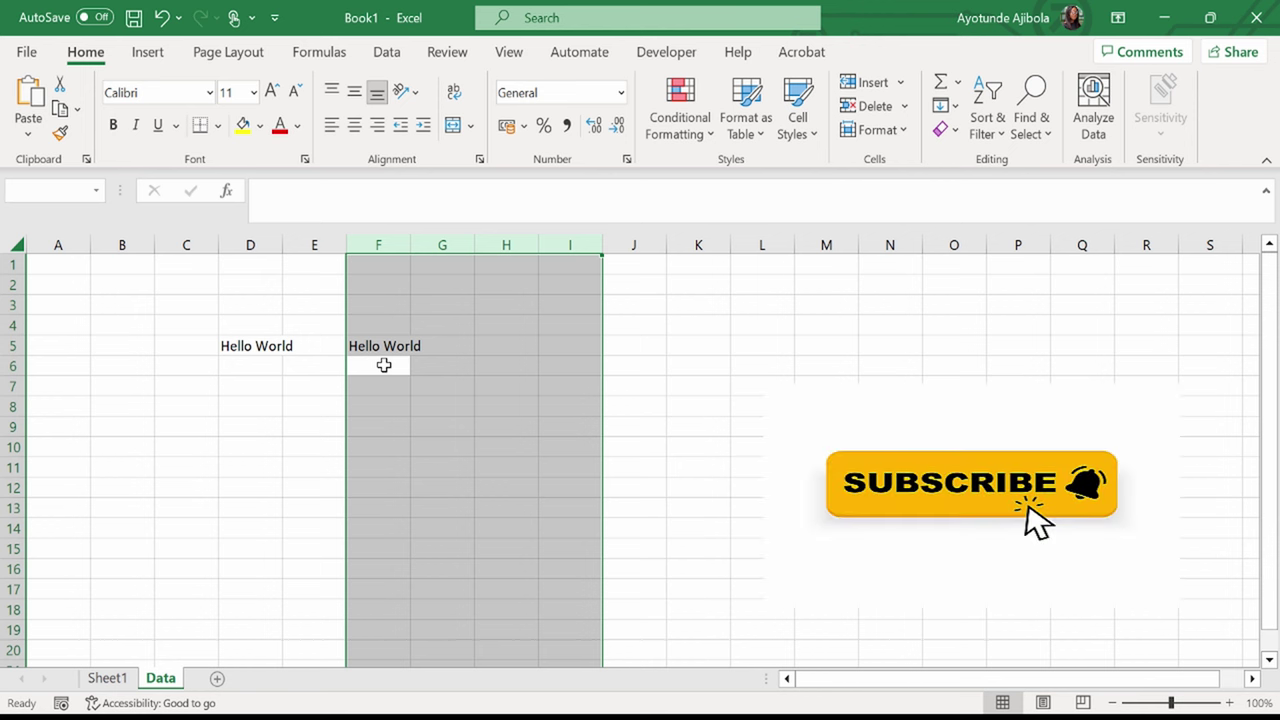
{"action": "right_click", "coordinate": [412, 268]}
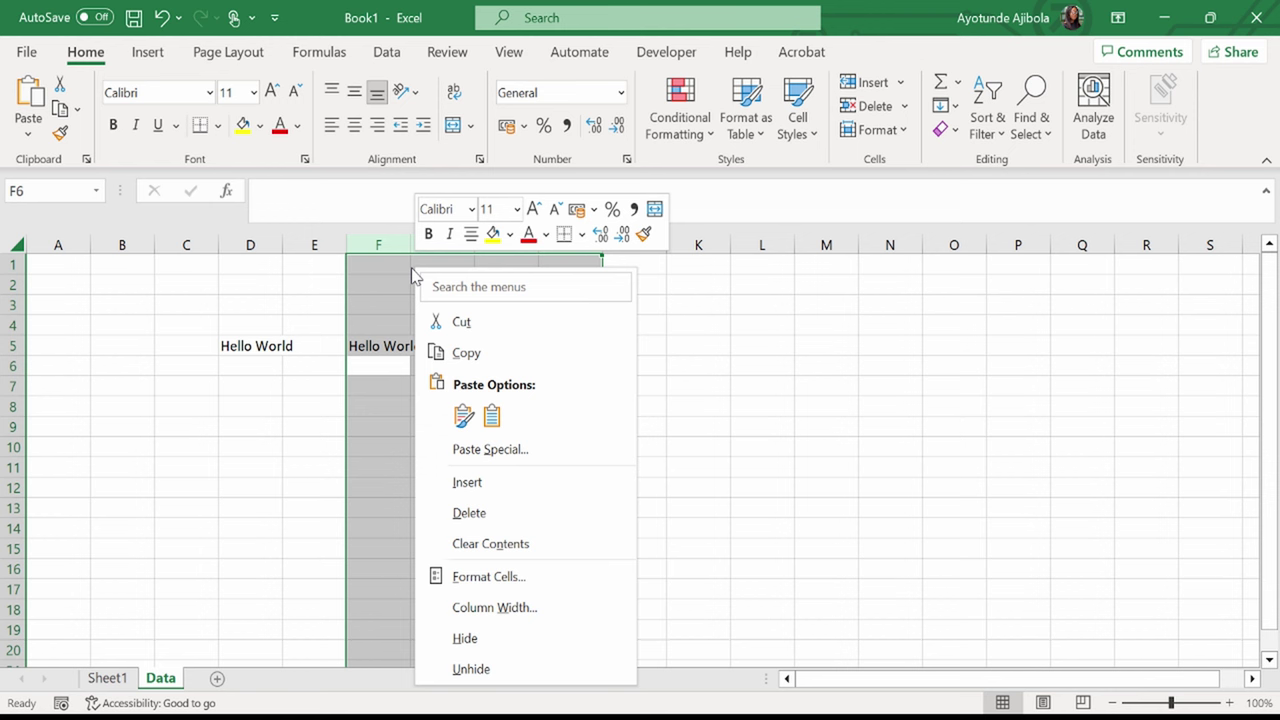
{"action": "left_click", "coordinate": [467, 482]}
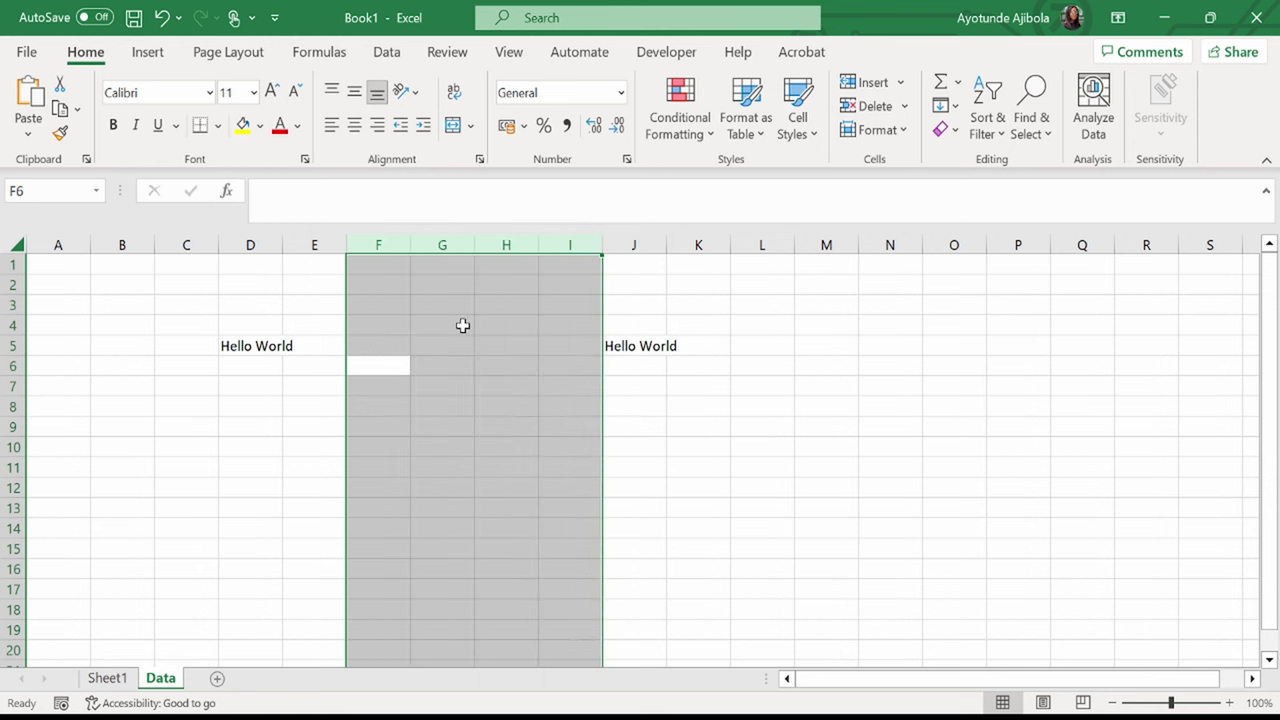
{"action": "right_click", "coordinate": [450, 242]}
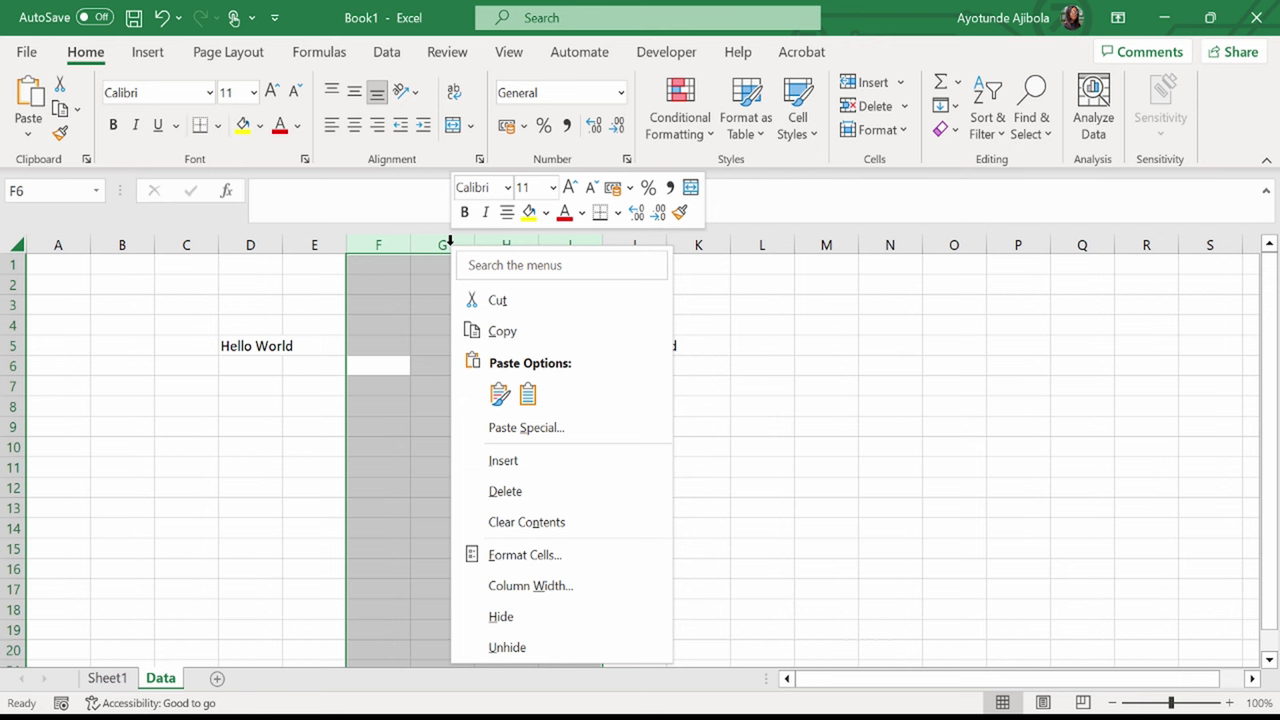
{"action": "left_click", "coordinate": [505, 491]}
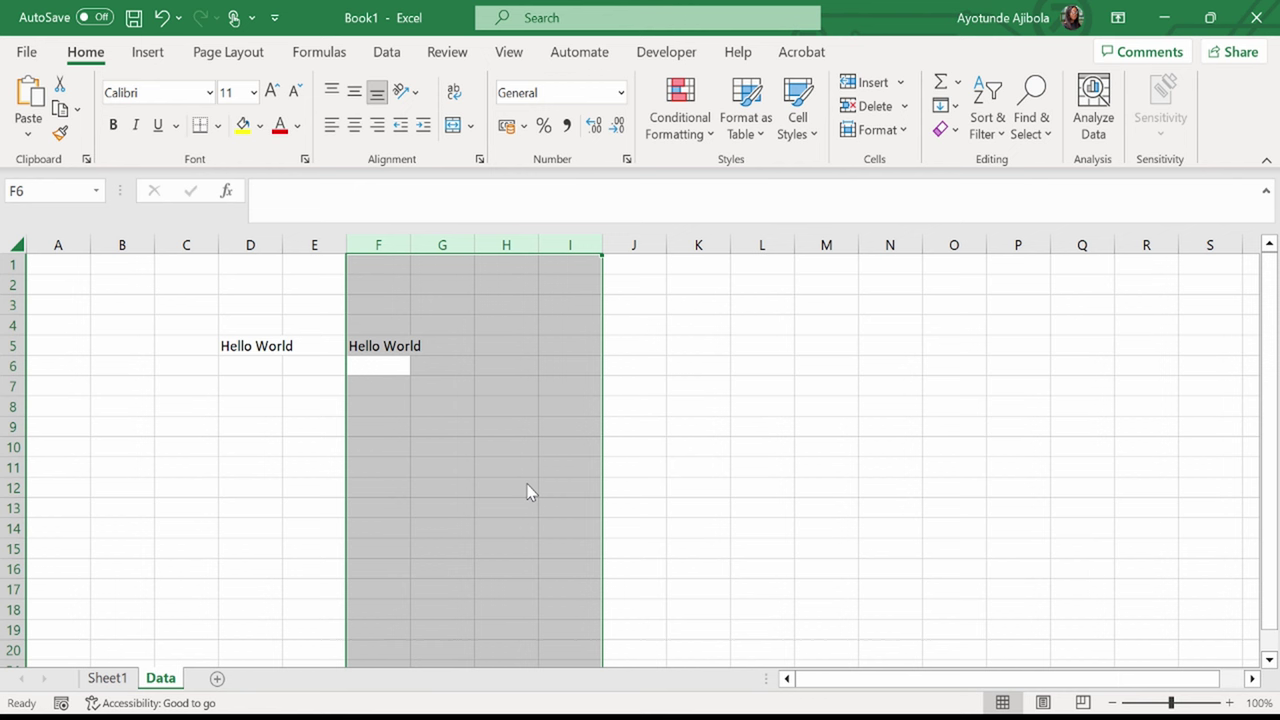
- Repeat the insertion of four columns at F through I and remove them once more
{"action": "key", "text": "ctrl+space"}
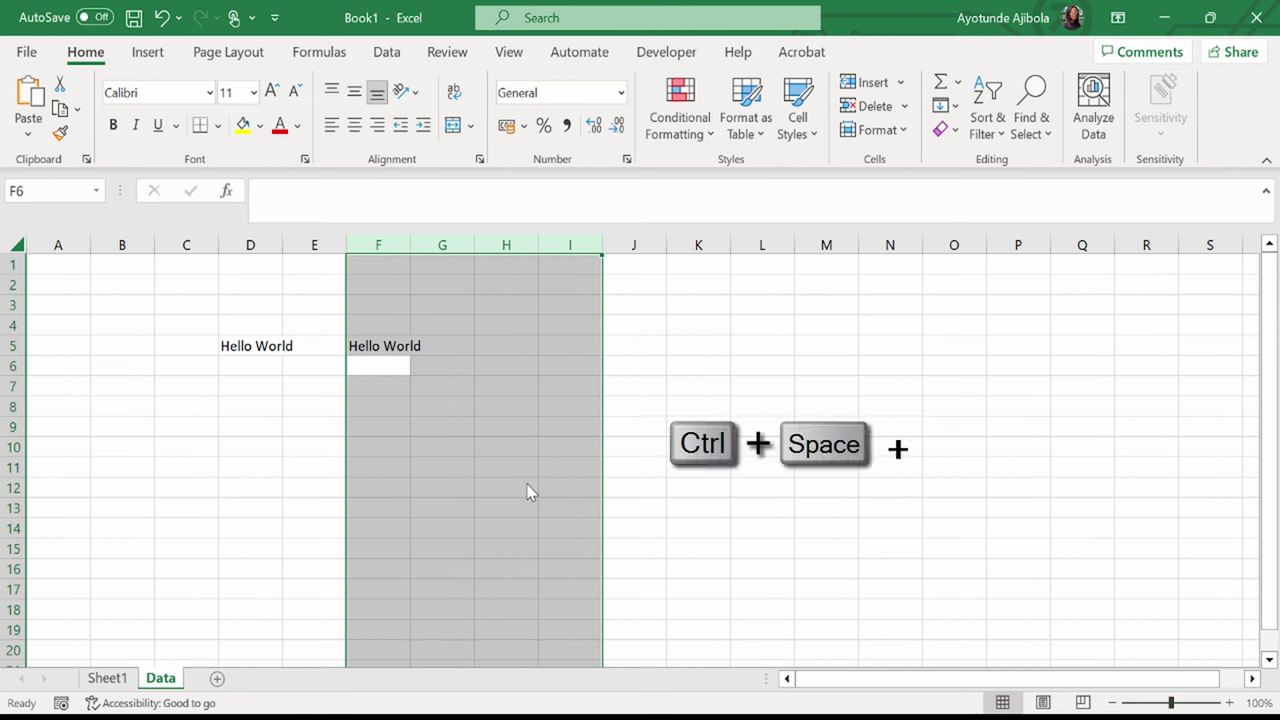
{"action": "key", "text": "ctrl+plus"}
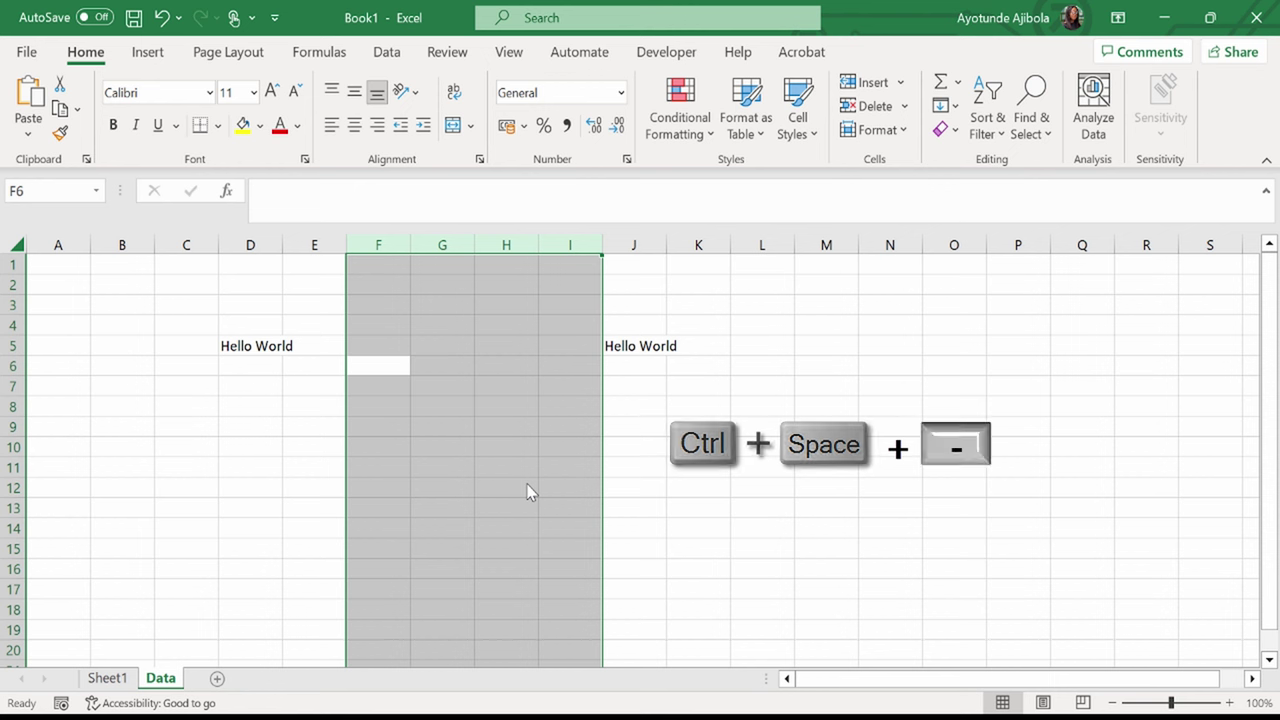
{"action": "key", "text": "ctrl+minus"}
- From cell H10, jump to the sheet's last row and last column, and return to cell A1
{"action": "left_click", "coordinate": [522, 451]}
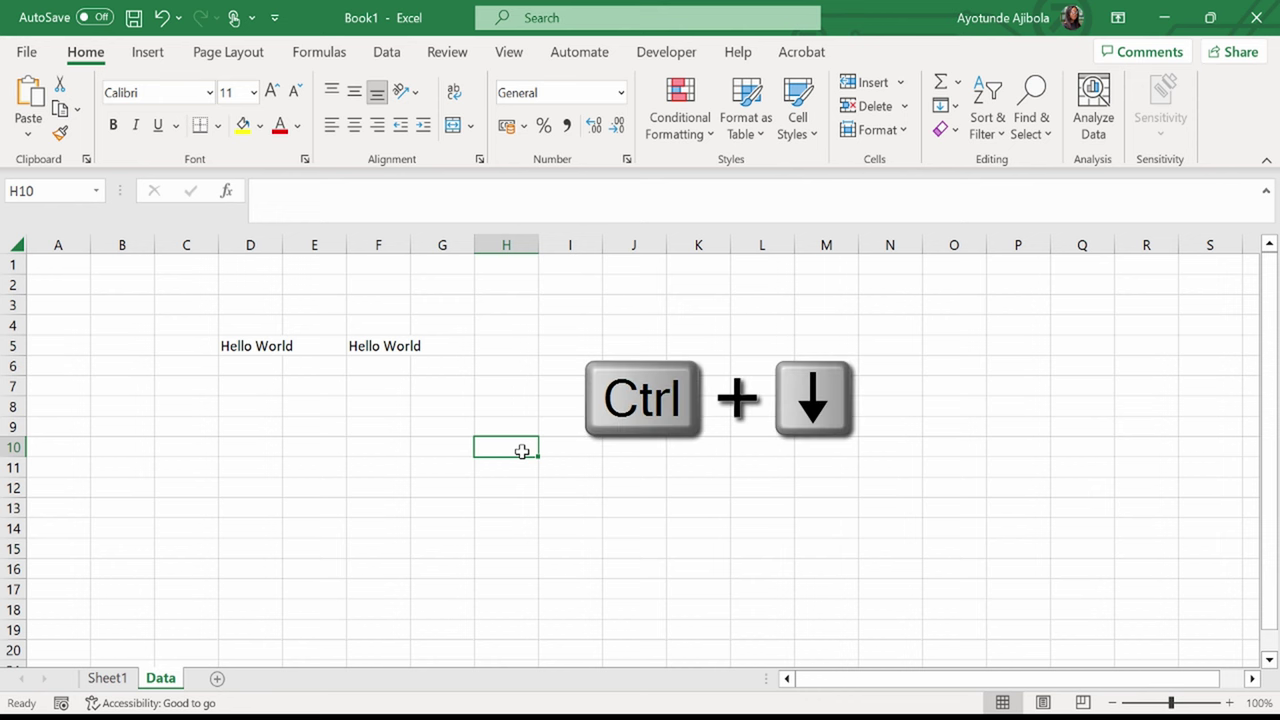
{"action": "key", "text": "ctrl+Down"}
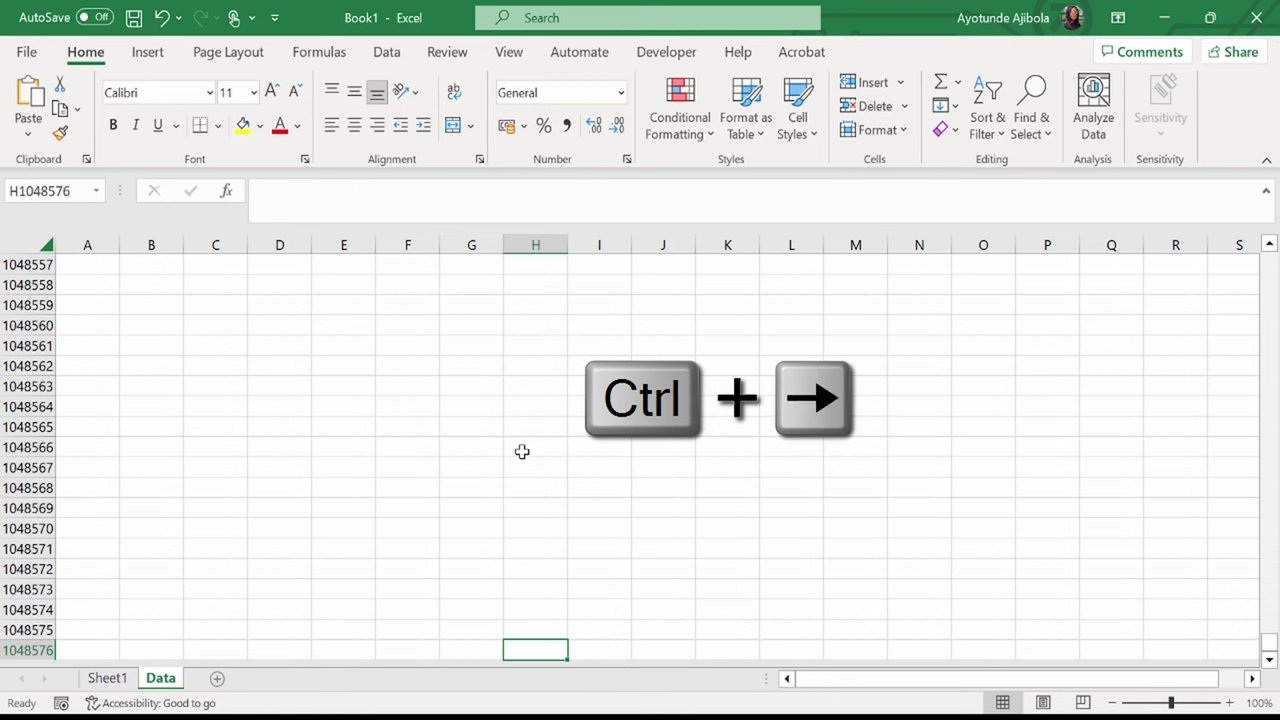
{"action": "key", "text": "ctrl+Right"}
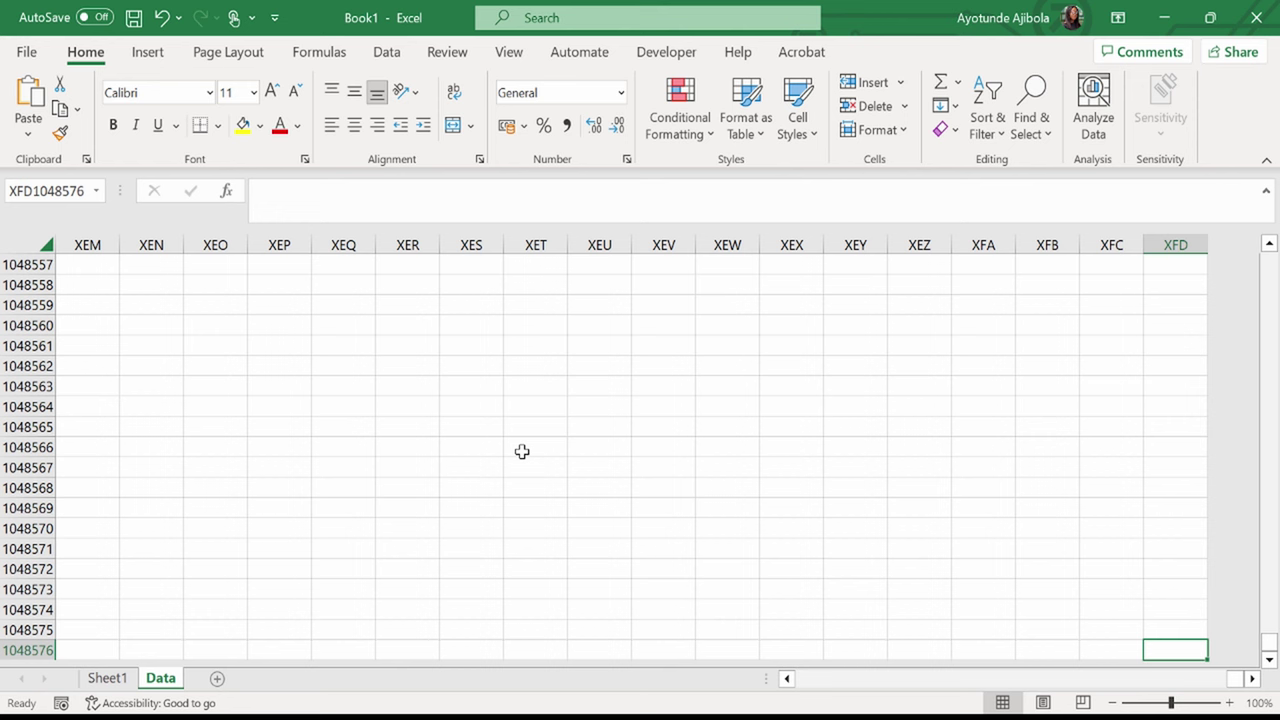
{"action": "key", "text": "ctrl+Home"}
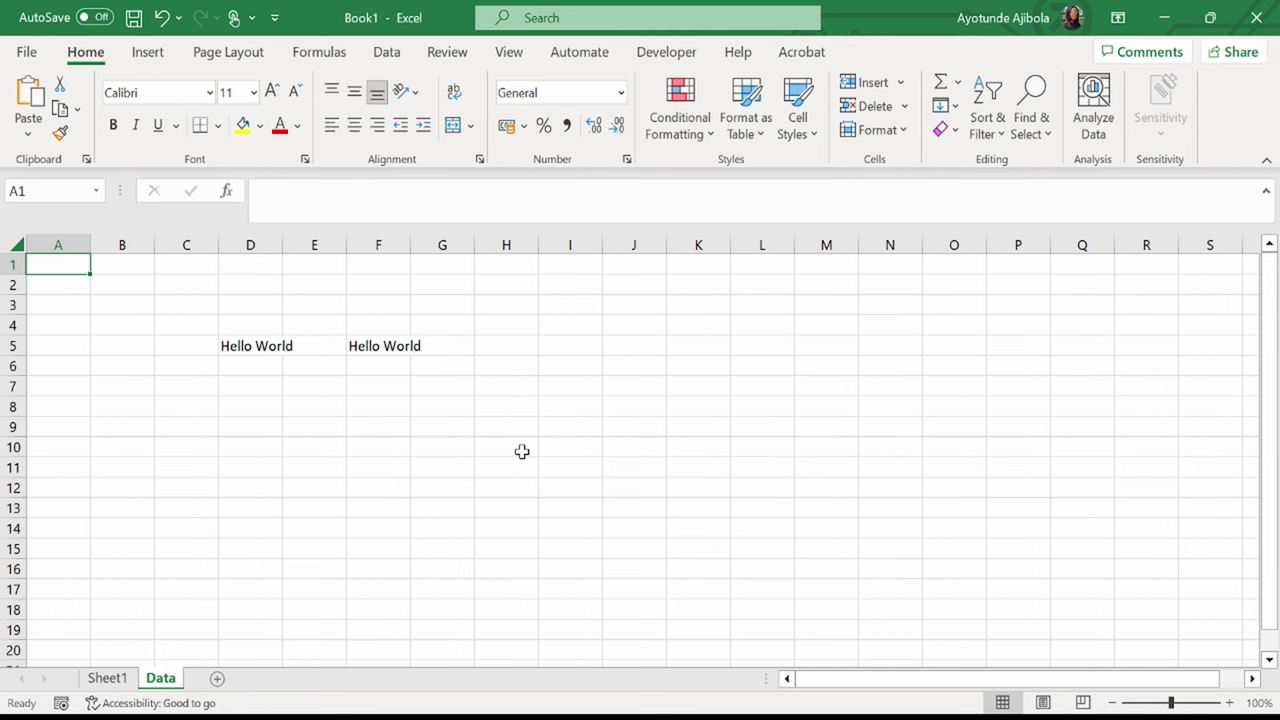
- Select the cell range D5:H10 on the Data sheet
{"action": "left_click", "coordinate": [256, 343]}
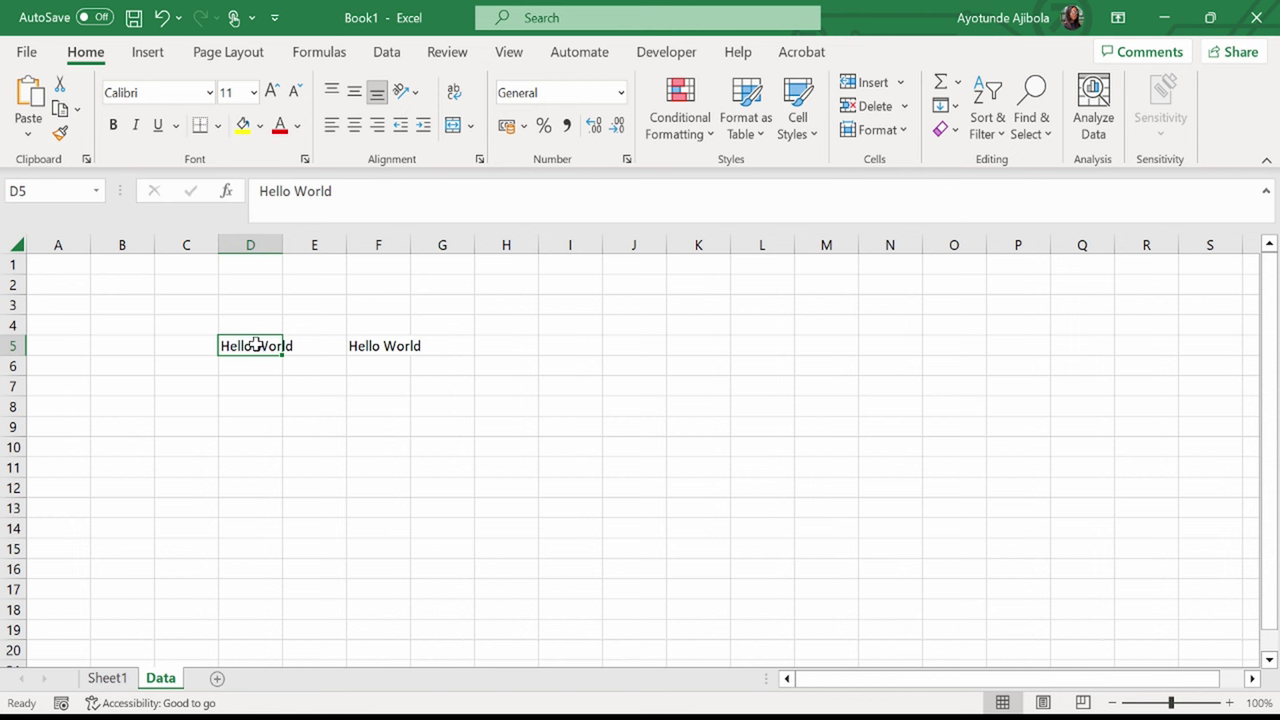
{"action": "left_click_drag", "start_coordinate": [258, 346], "coordinate": [487, 450]}
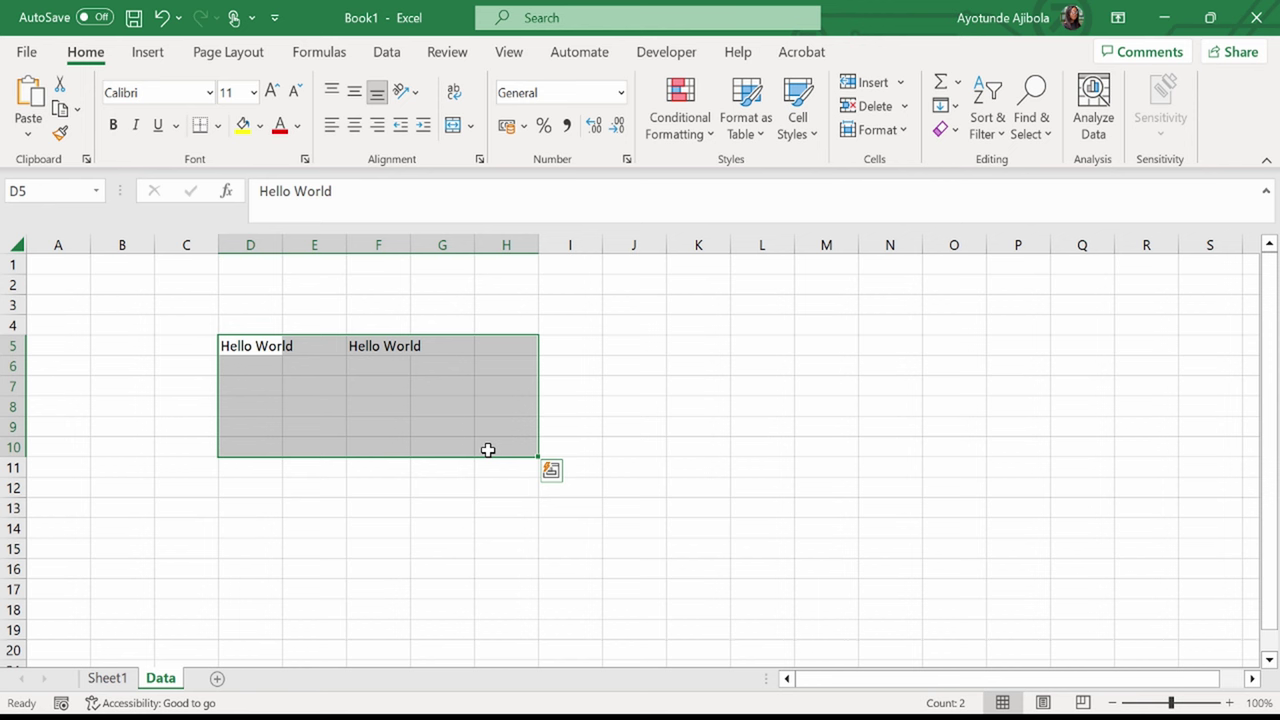
- Starting from cell D5, extend the selection four columns across and five rows down to H10
{"action": "left_click", "coordinate": [248, 346]}
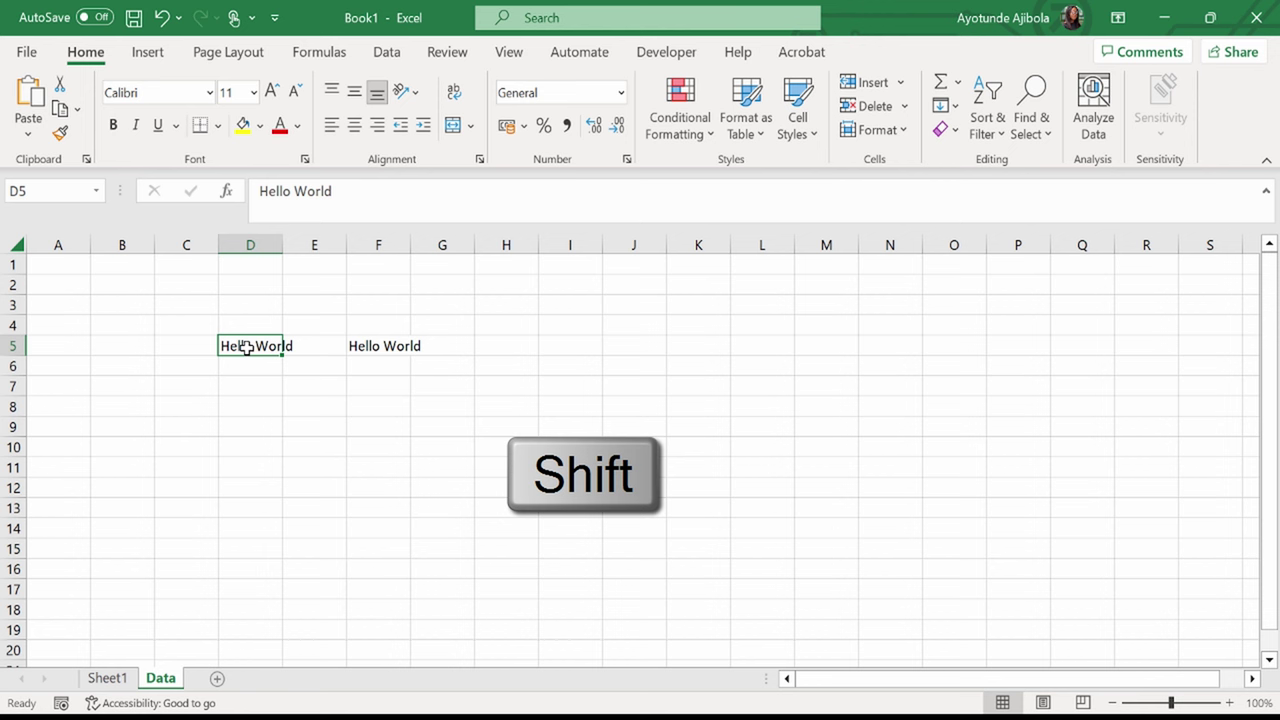
{"action": "key", "text": "shift+Right"}
{"action": "key", "text": "shift+Right"}
{"action": "key", "text": "shift+Right"}
{"action": "key", "text": "shift+Right"}
{"action": "key", "text": "shift+Down"}
{"action": "key", "text": "shift+Down"}
{"action": "key", "text": "shift+Down"}
{"action": "key", "text": "shift+Down"}
{"action": "key", "text": "shift+Down"}
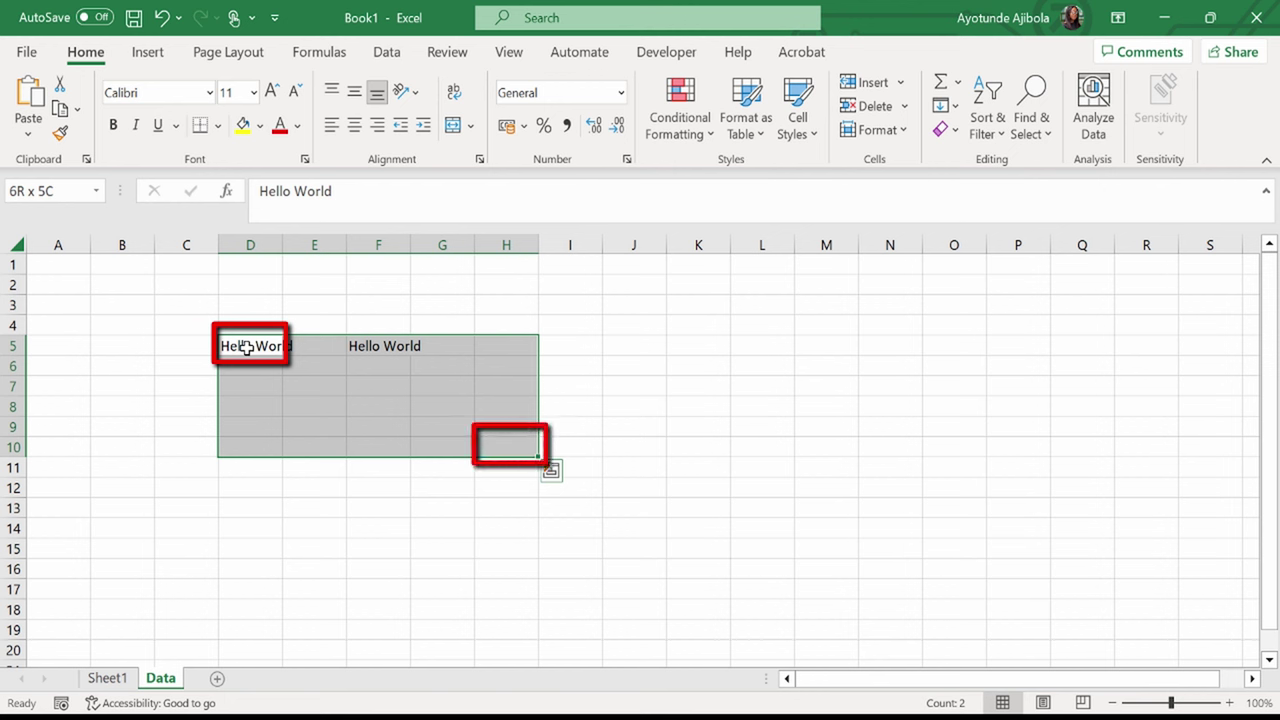
- Enter the range reference D5:H10 as text in cell I8
{"action": "left_click", "coordinate": [572, 403]}
{"action": "type", "text": "D5:"}
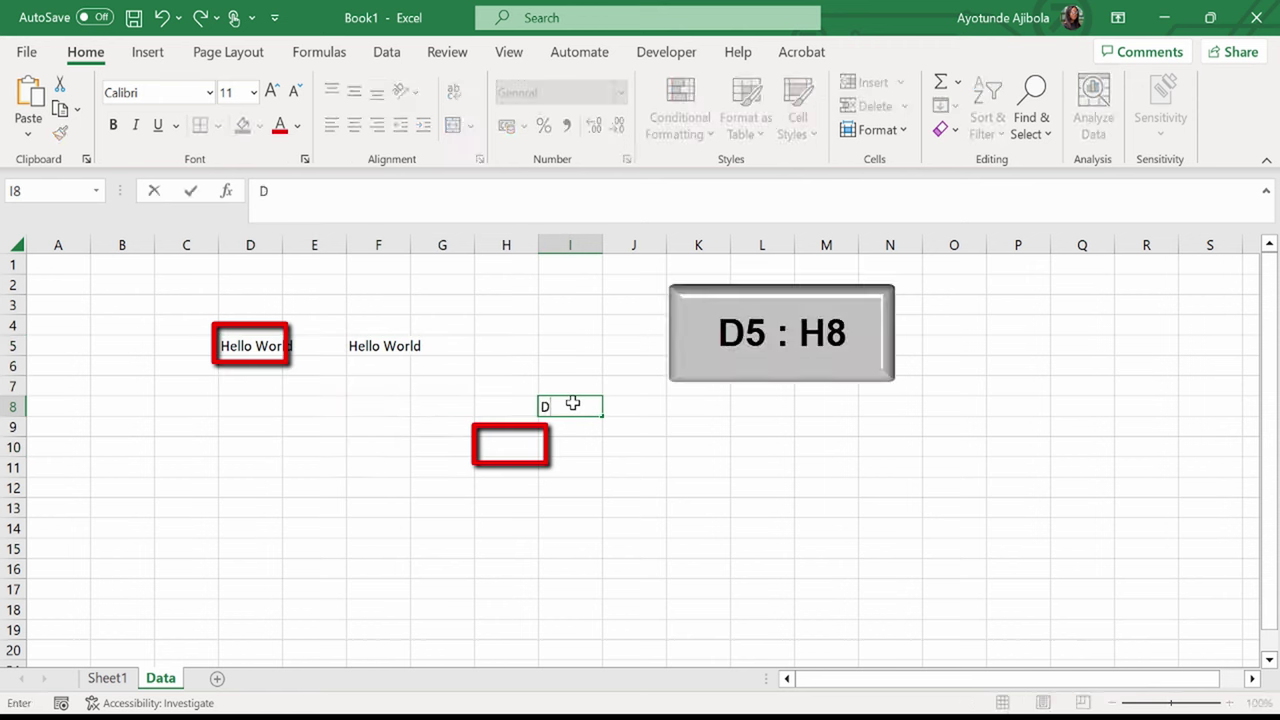
{"action": "type", "text": "H10"}
{"action": "key", "text": "Return"}
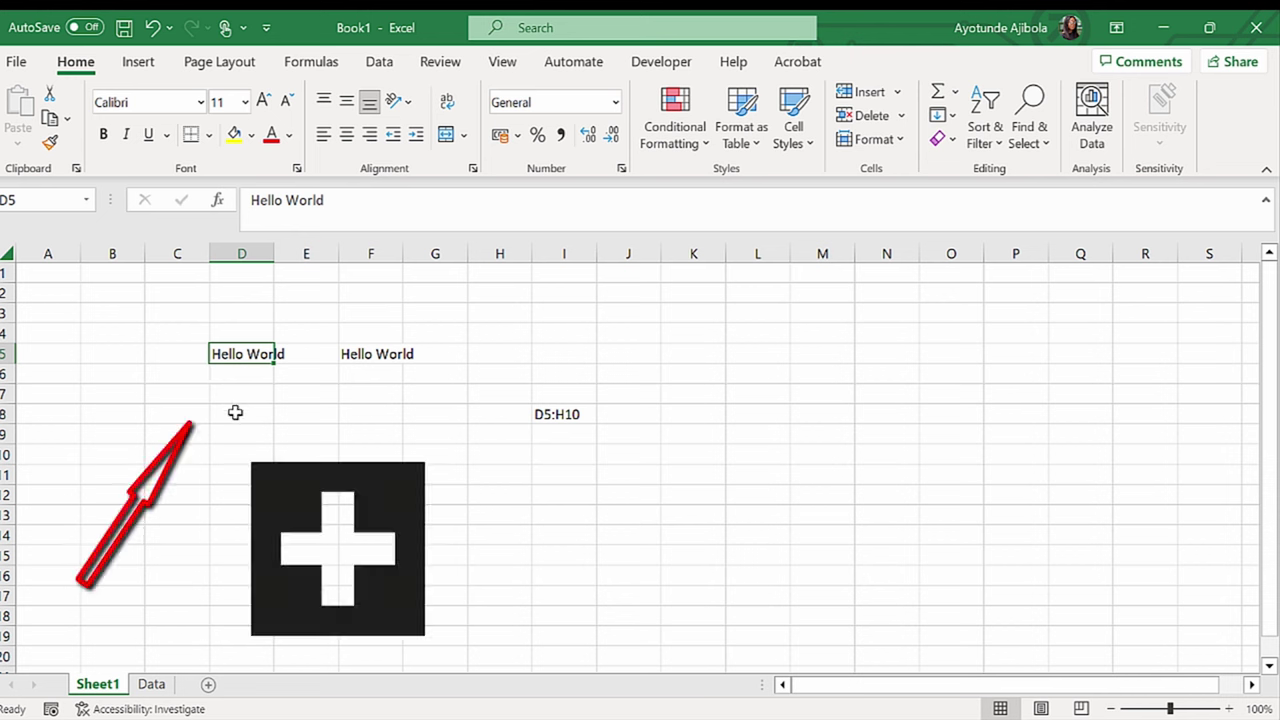
- Practise selecting single cells G7, F8, F4 and H7 and the block C3:H8 on Sheet1, finishing on cell D5
{"action": "left_click", "coordinate": [410, 390]}
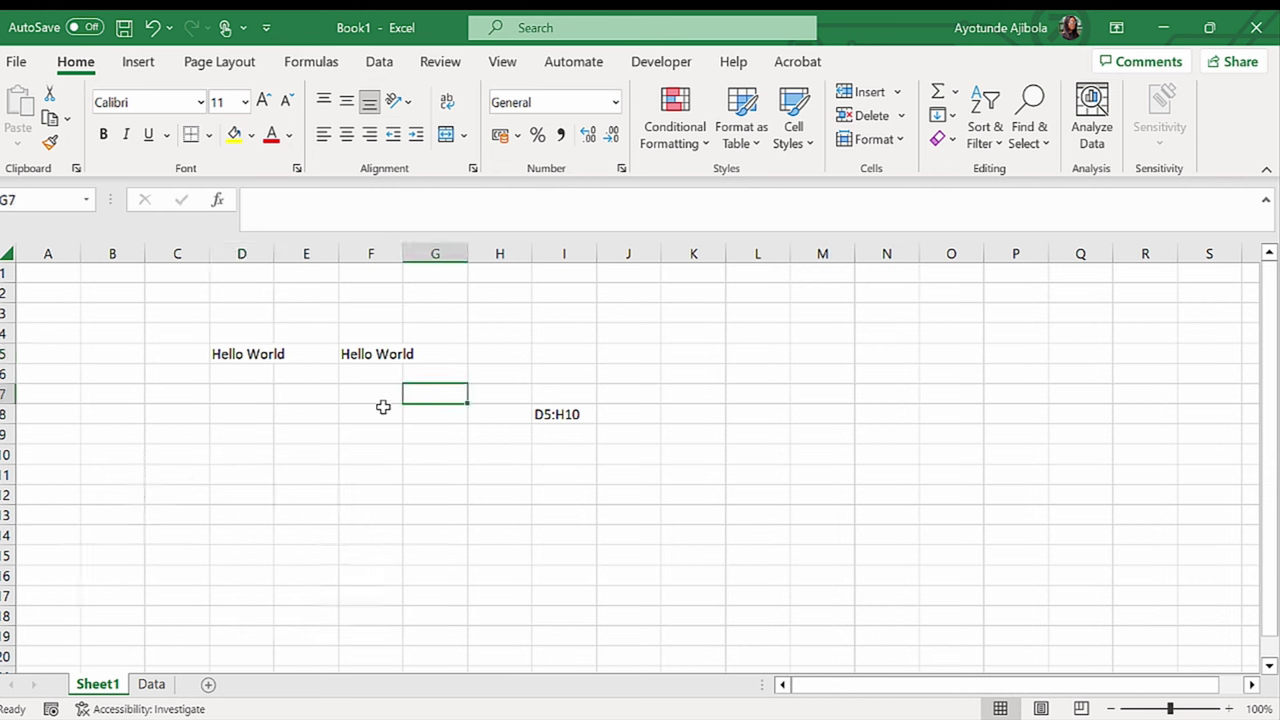
{"action": "left_click", "coordinate": [383, 406]}
{"action": "left_click", "coordinate": [371, 334]}
{"action": "left_click", "coordinate": [500, 386]}
{"action": "left_click_drag", "start_coordinate": [187, 313], "coordinate": [475, 414]}
{"action": "left_click", "coordinate": [433, 432]}
{"action": "left_click", "coordinate": [257, 352]}
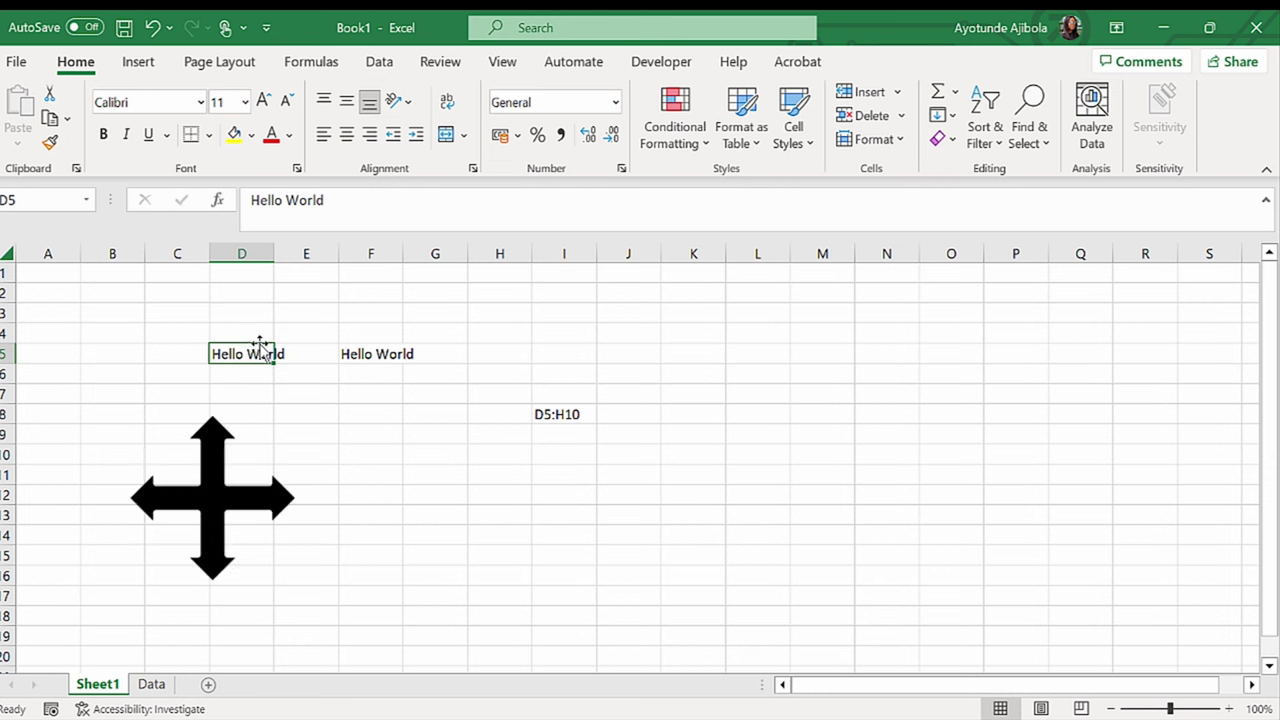
{"action": "mouse_move", "coordinate": [260, 345]}
{"action": "left_mouse_down"}
{"action": "mouse_move", "coordinate": [250, 436]}
{"action": "mouse_move", "coordinate": [260, 352]}
{"action": "left_mouse_up"}
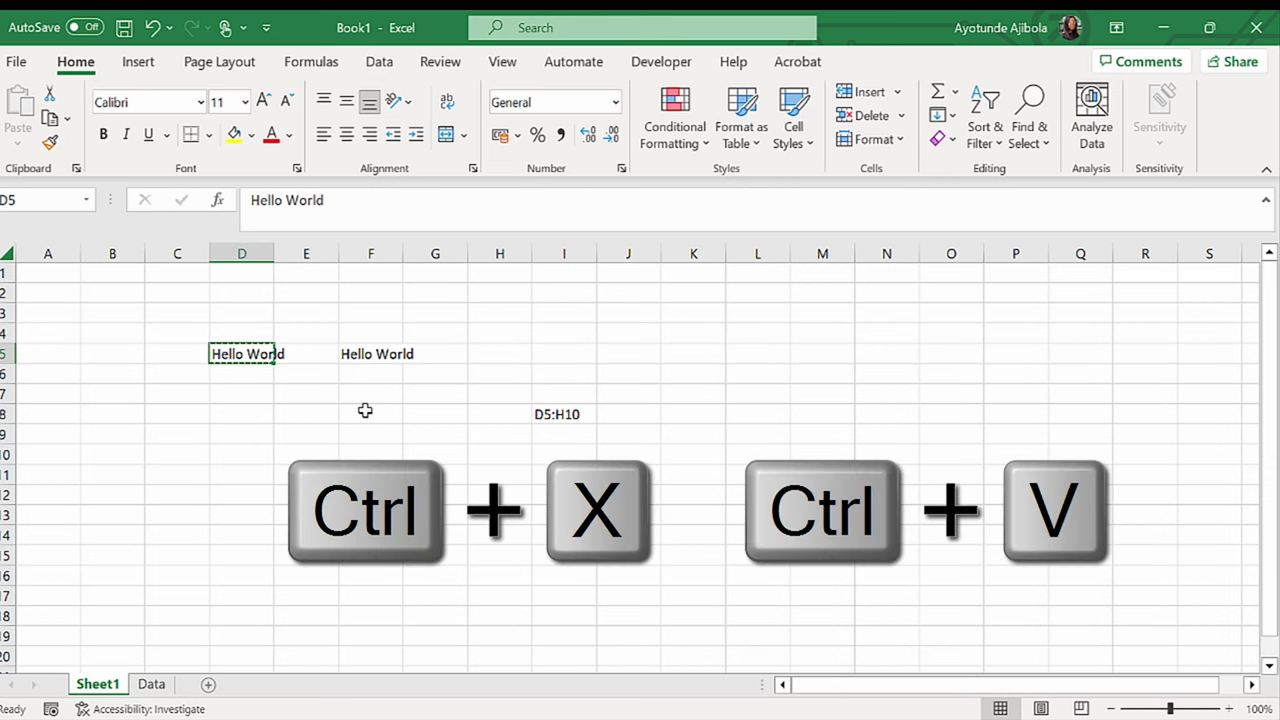
- Cut Hello World from cell D5, paste it into D8, and undo the move
{"action": "key", "text": "ctrl+x"}
{"action": "left_click", "coordinate": [268, 406]}
{"action": "key", "text": "ctrl+v"}
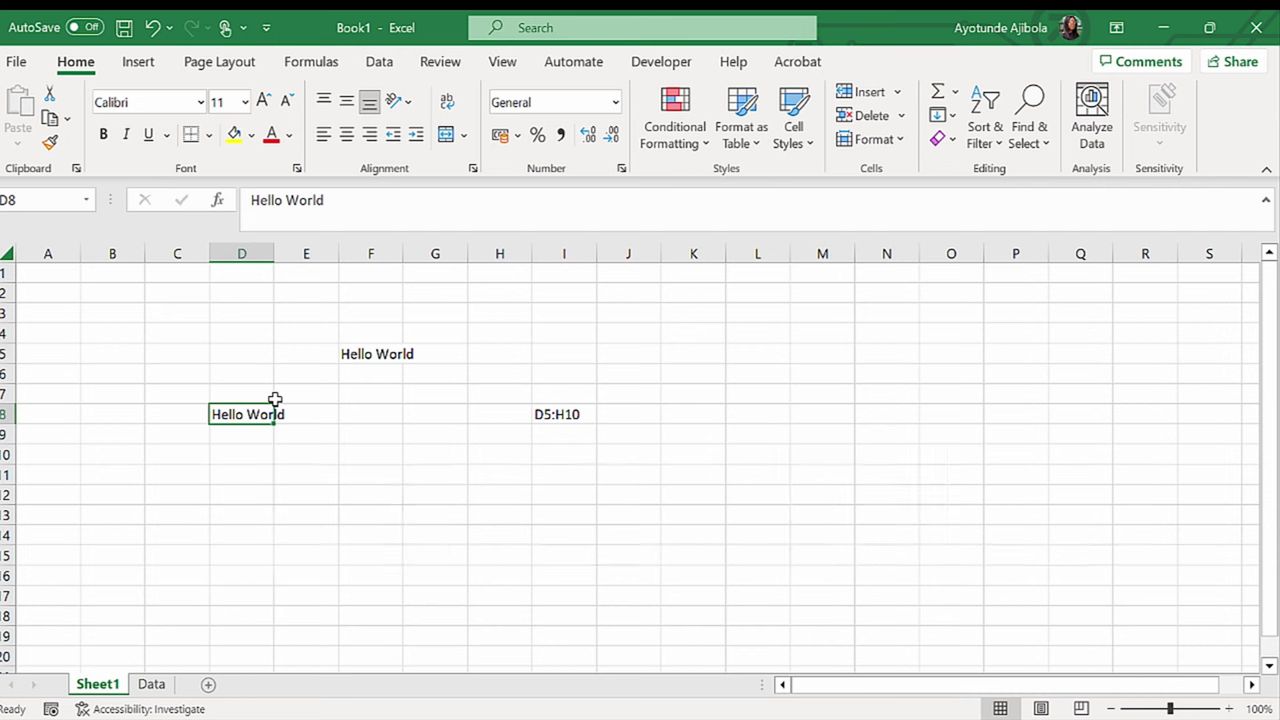
{"action": "key", "text": "ctrl+z"}
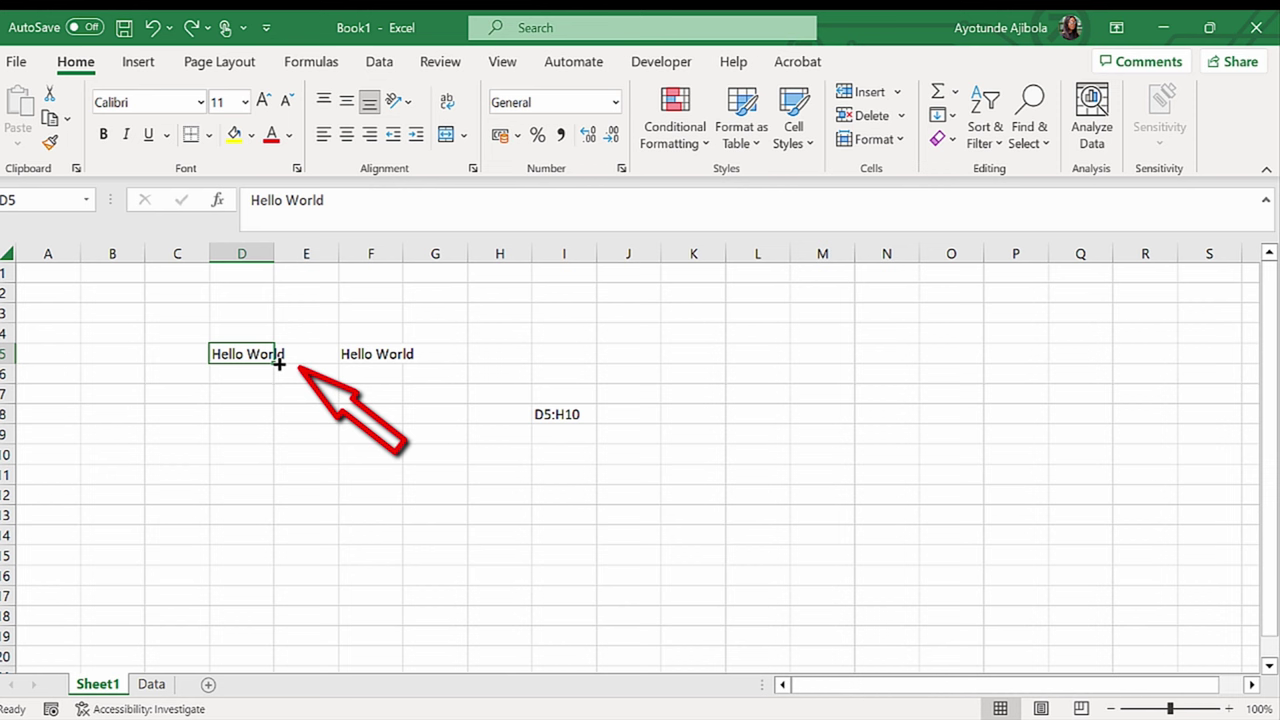
- Fill Hello World from D5 down through D9 and check the copied cells
{"action": "left_click_drag", "start_coordinate": [278, 364], "coordinate": [276, 440]}
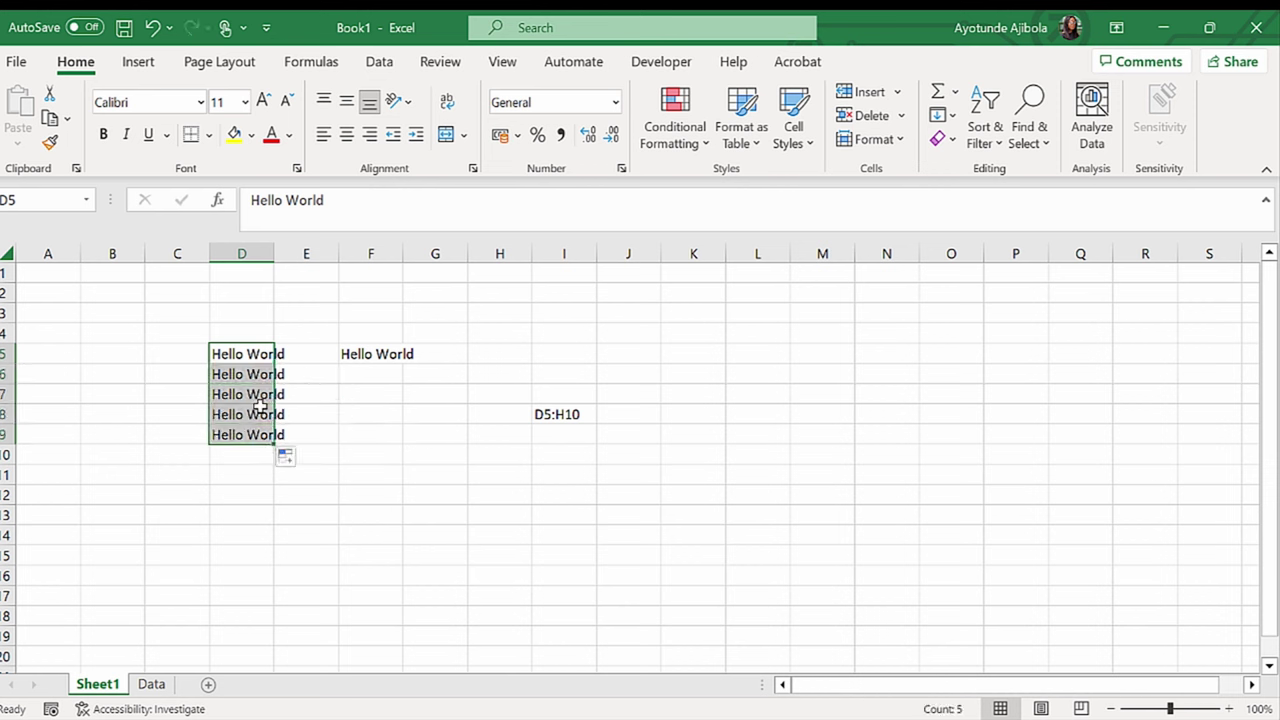
{"action": "left_click", "coordinate": [249, 450]}
{"action": "left_click", "coordinate": [252, 347]}
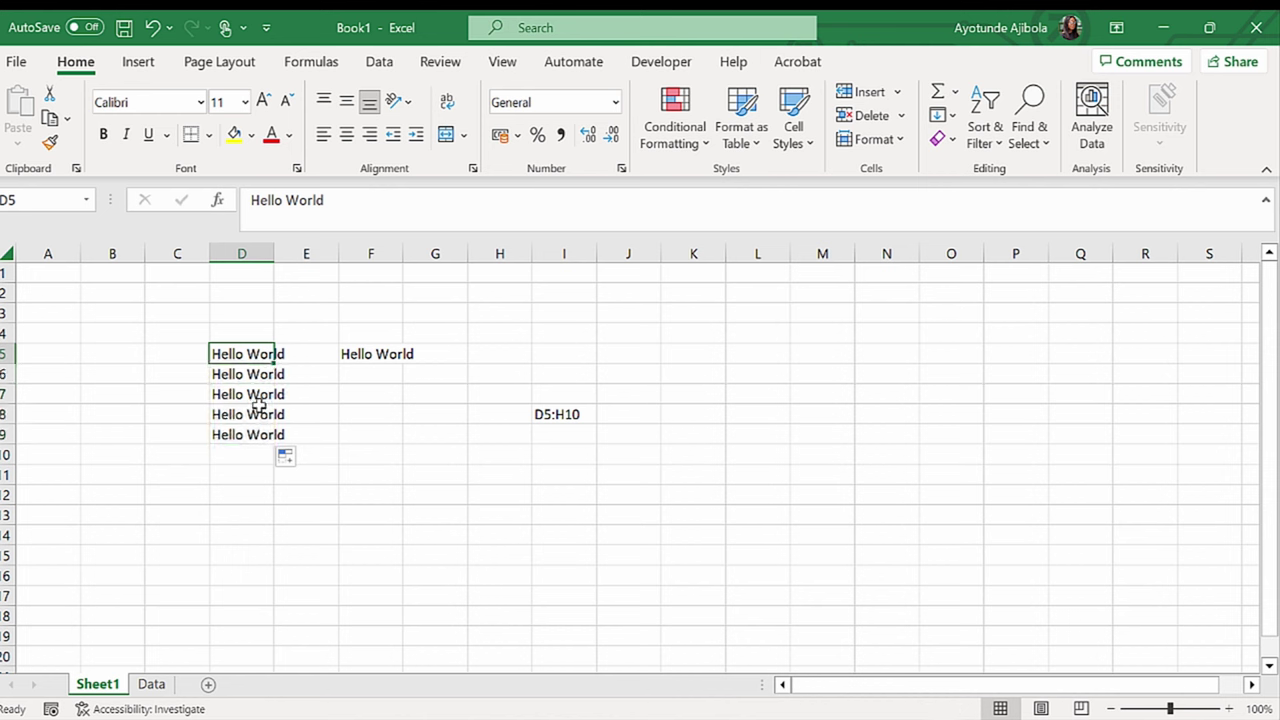
{"action": "left_click", "coordinate": [257, 394]}
{"action": "left_click", "coordinate": [251, 418]}
- Fill the =D5 formula from F5 down through F9 and inspect the formulas in the filled cells
{"action": "left_click", "coordinate": [346, 354]}
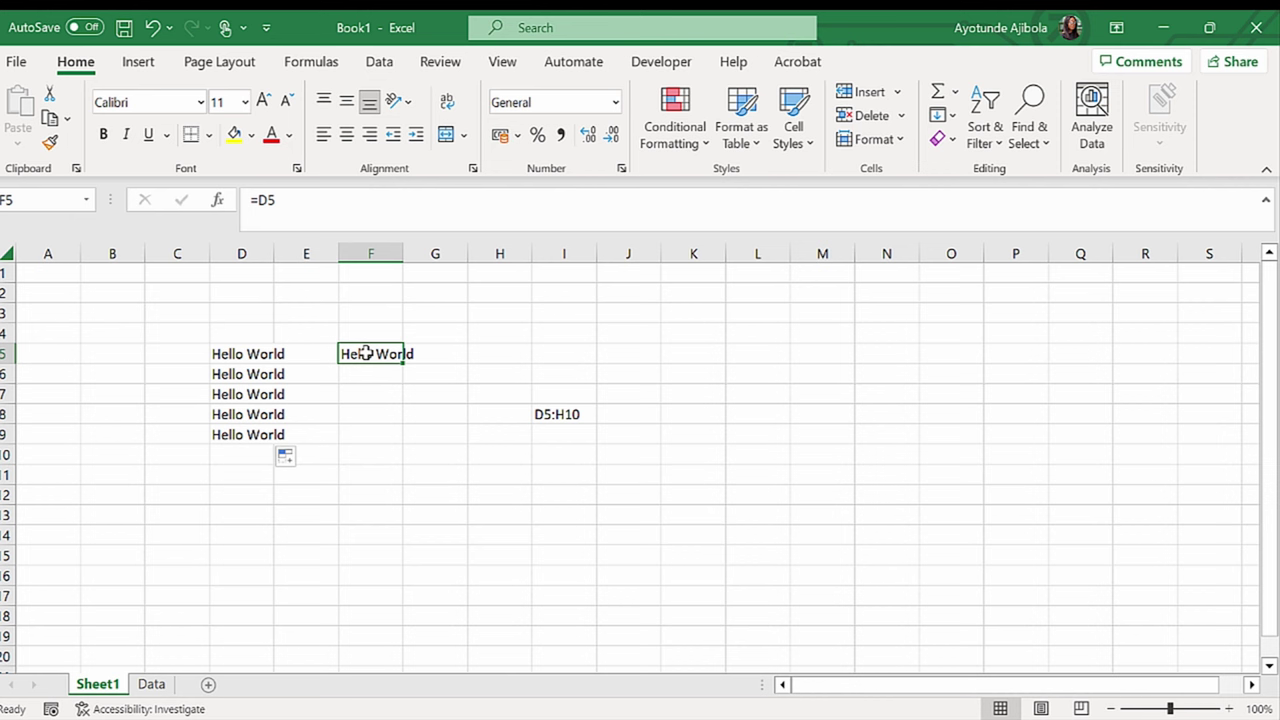
{"action": "left_click_drag", "start_coordinate": [400, 364], "coordinate": [398, 440]}
{"action": "left_click", "coordinate": [371, 394]}
{"action": "left_click", "coordinate": [375, 410]}
- Enter the text "Please subscribe if you're learning something new" in cell G2
{"action": "left_click", "coordinate": [419, 293]}
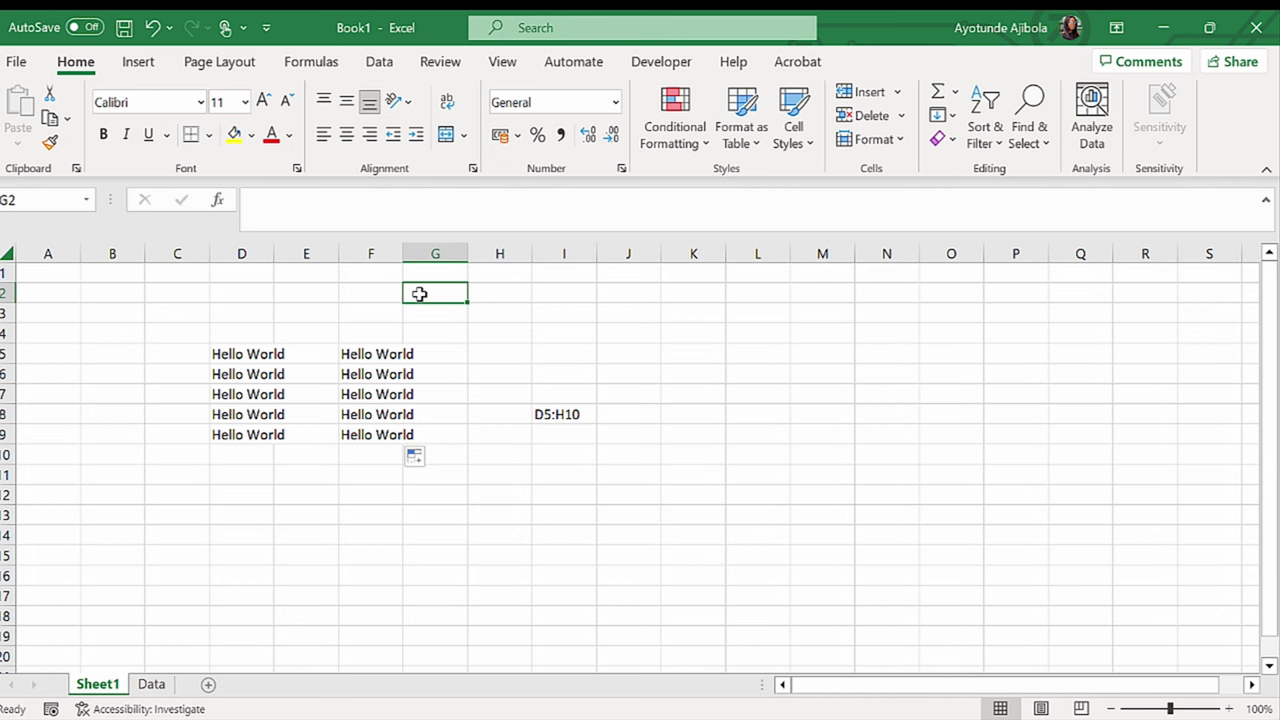
{"action": "type", "text": "Please subscribe if you're learning something new"}
{"action": "key", "text": "Tab"}
- Move back and forth between G2 and its neighbours in row 2 to examine which cell actually holds the overflowing text
{"action": "key", "text": "Right"}
{"action": "key", "text": "Right"}
{"action": "key", "text": "Left"}
{"action": "key", "text": "Left"}
{"action": "key", "text": "Left"}
{"action": "key", "text": "Right"}
{"action": "key", "text": "Right"}
{"action": "key", "text": "Right"}
{"action": "key", "text": "Left"}
{"action": "key", "text": "Left"}
{"action": "key", "text": "Left"}
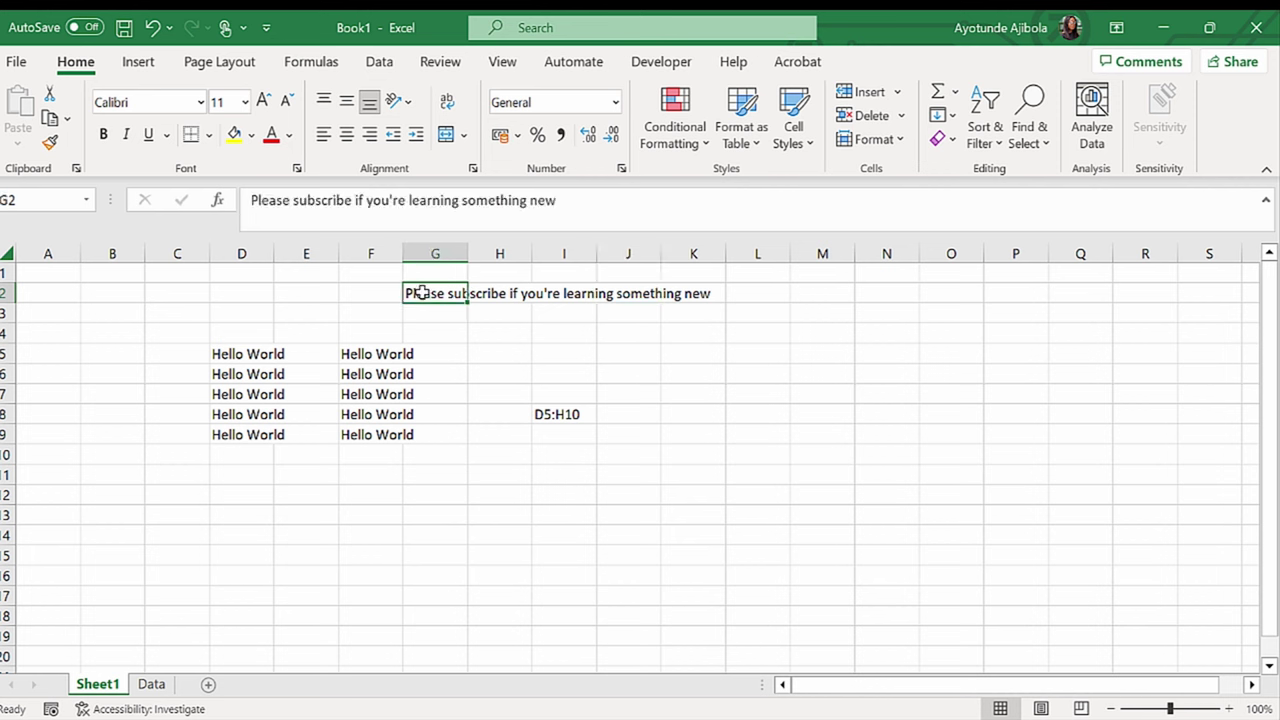
{"action": "key", "text": "Right"}
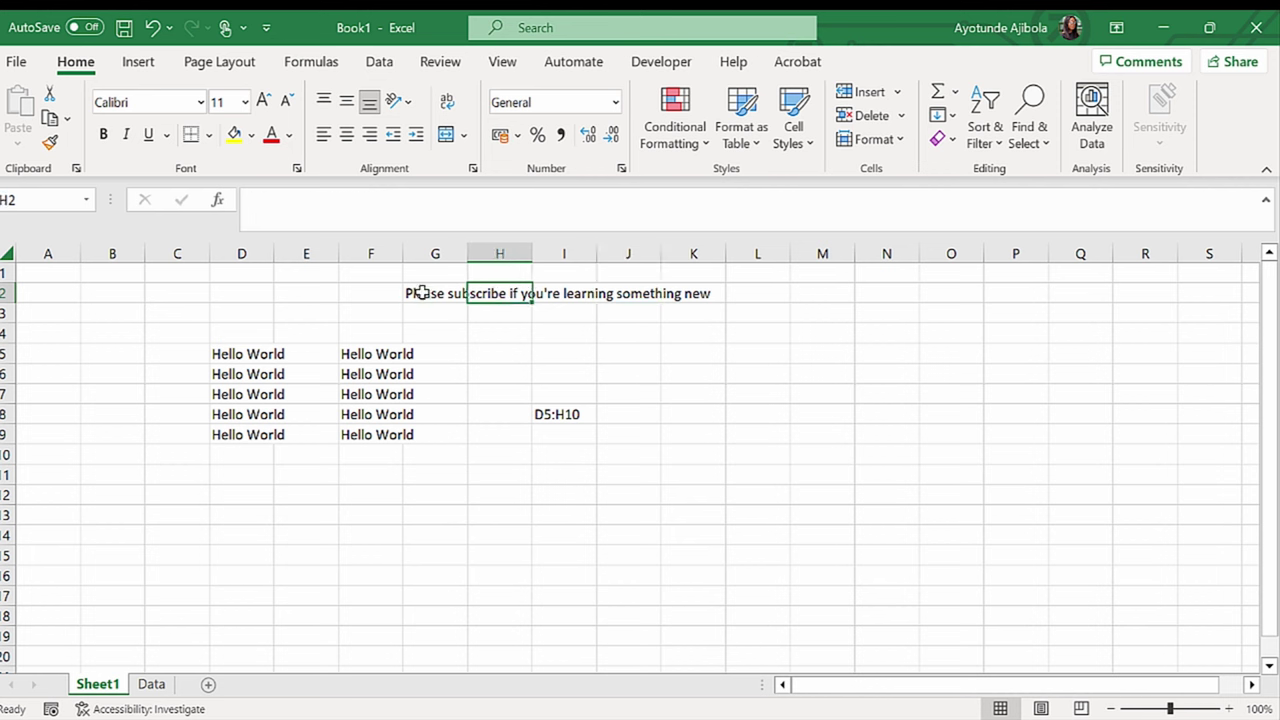
{"action": "key", "text": "Right"}
{"action": "key", "text": "Right"}
{"action": "key", "text": "Left"}
{"action": "key", "text": "Left"}
{"action": "key", "text": "Left"}
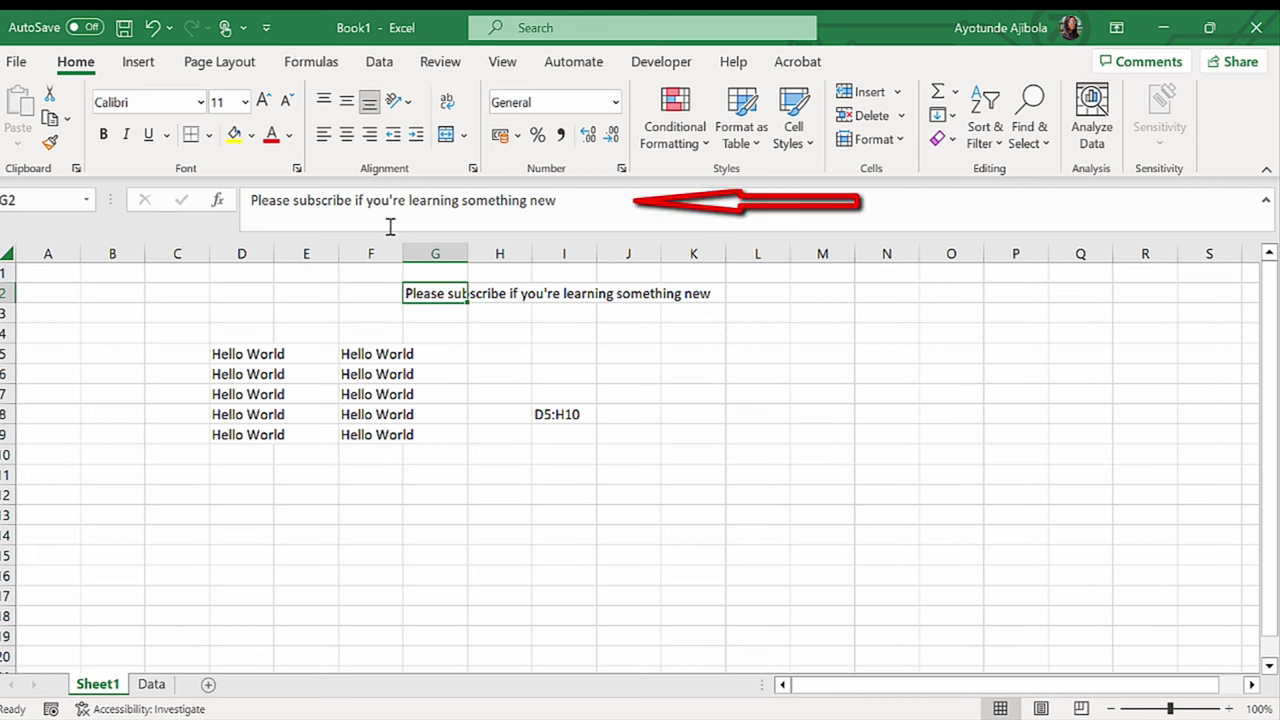
{"action": "key", "text": "Right"}
{"action": "key", "text": "Right"}
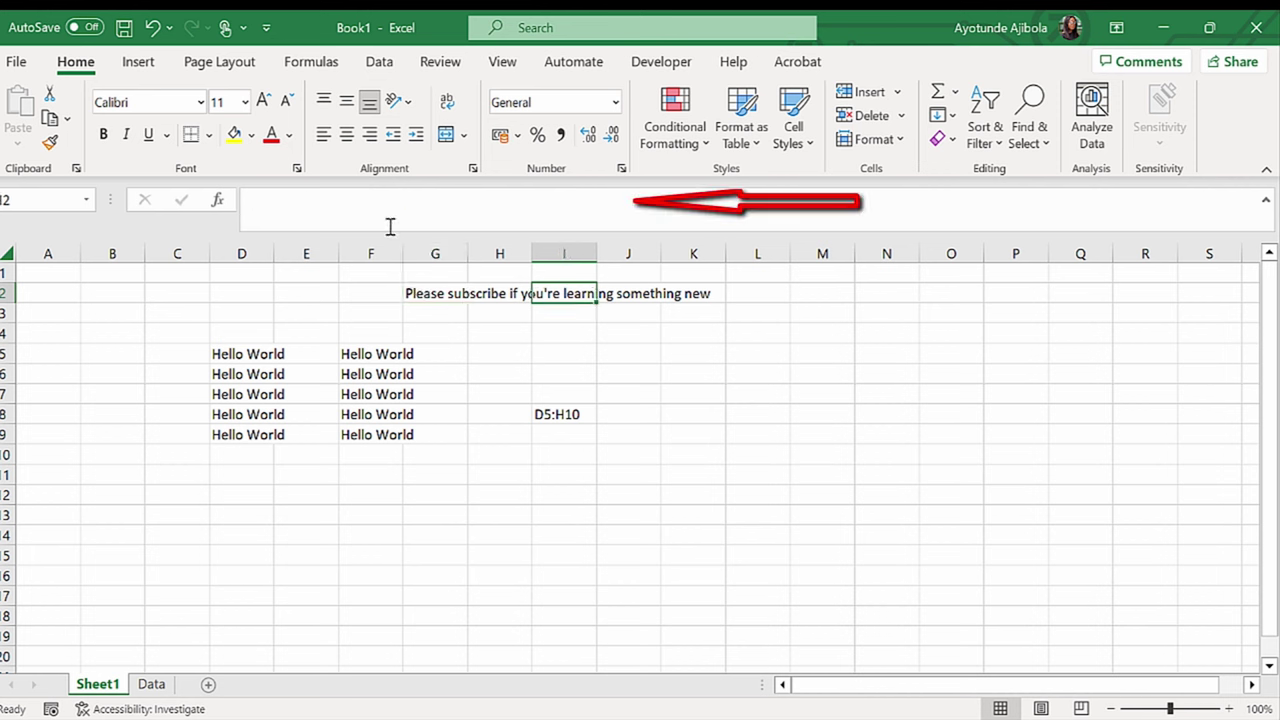
{"action": "key", "text": "Left"}
{"action": "key", "text": "Left"}
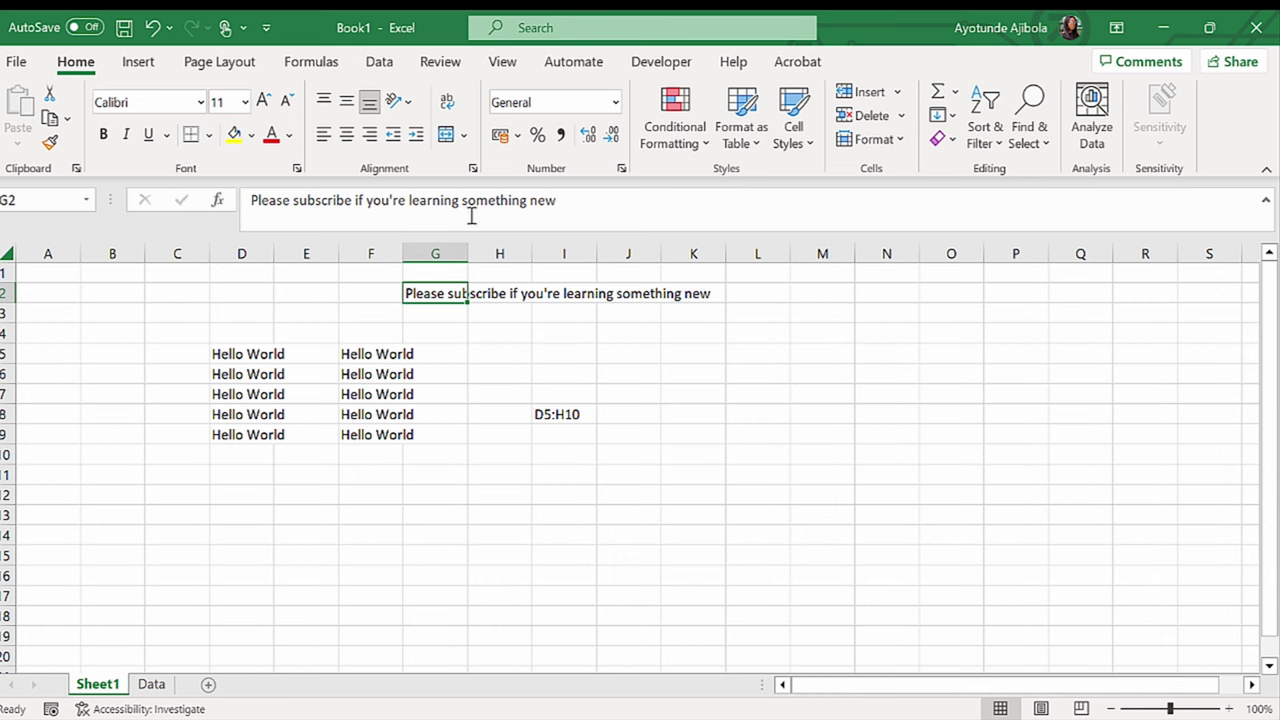
- Widen column G to fit the sentence in G2, and narrow the column to roughly half that width
{"action": "left_click_drag", "start_coordinate": [467, 253], "coordinate": [512, 256]}
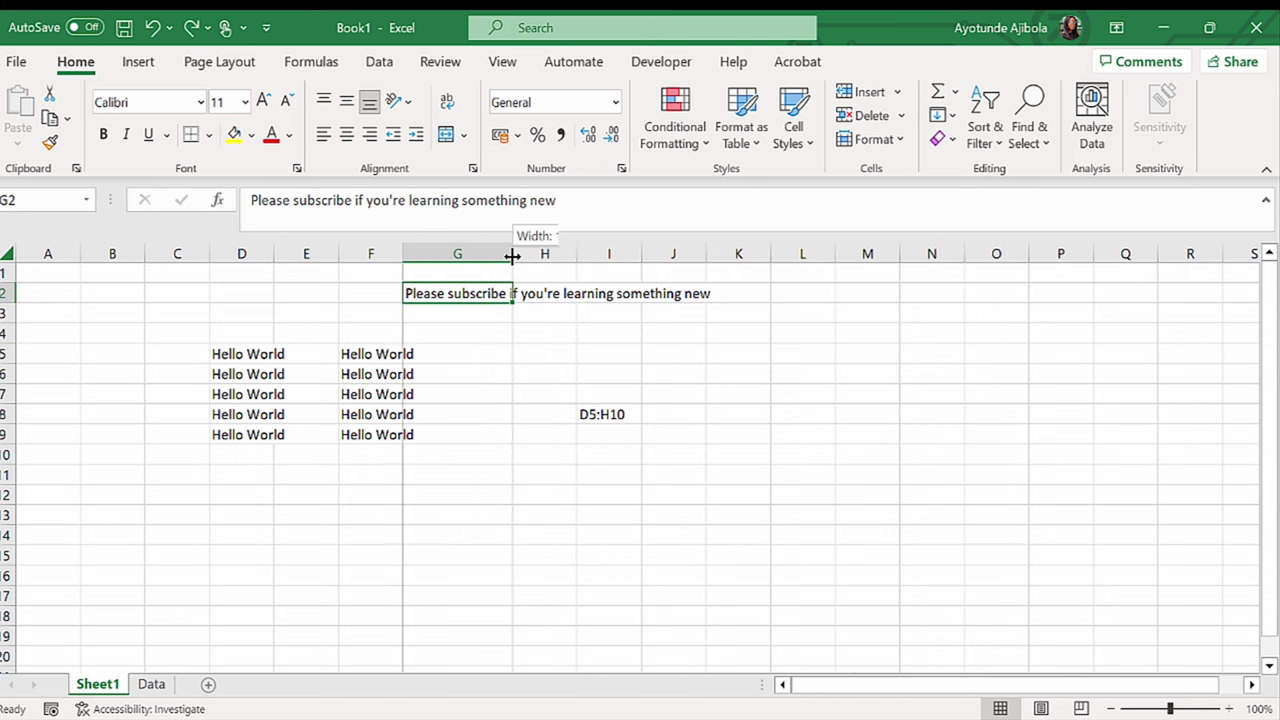
{"action": "double_click", "coordinate": [512, 256]}
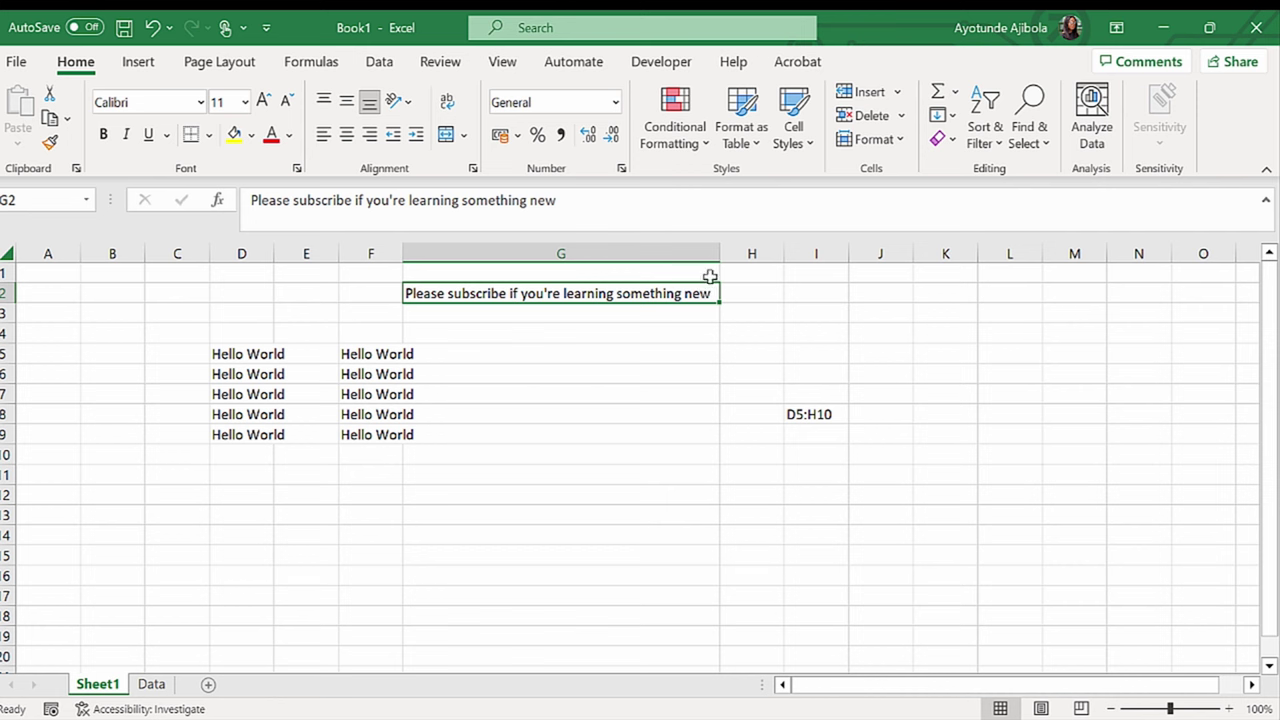
{"action": "left_click_drag", "start_coordinate": [718, 254], "coordinate": [547, 278]}
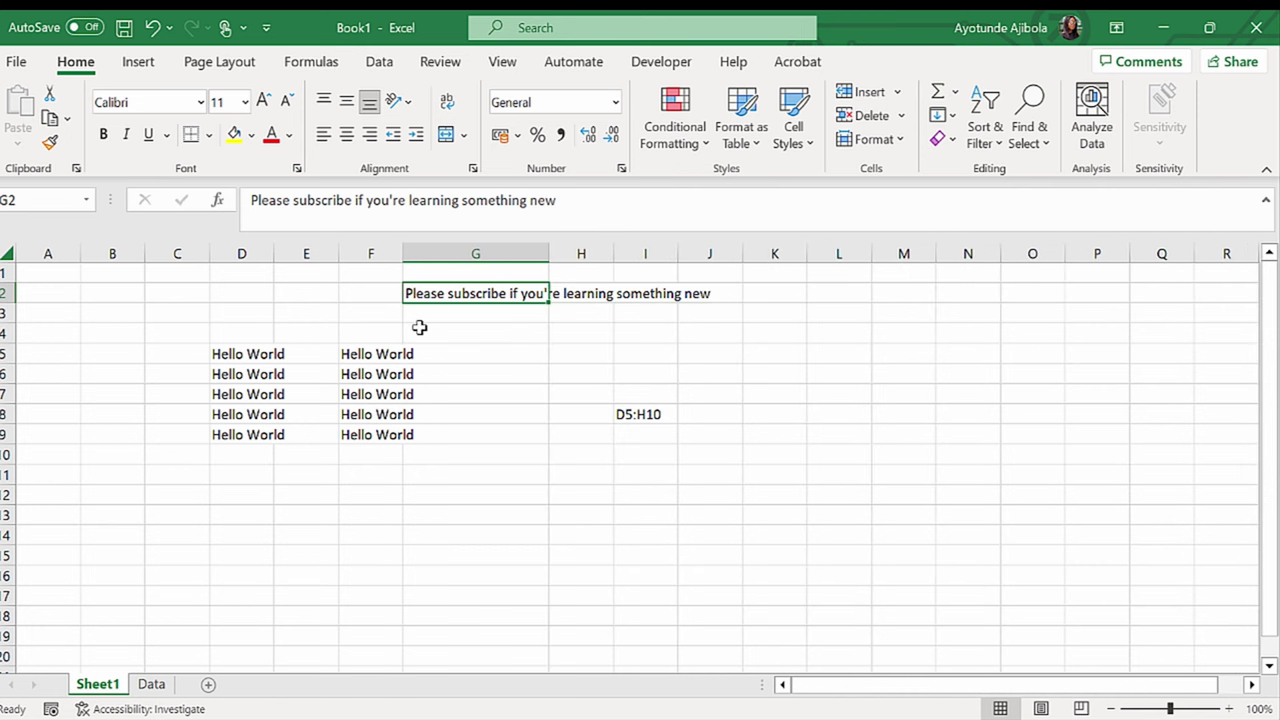
- Increase the height of row 2 slightly, and turn Wrap Text on and off again for cell G2
{"action": "left_click_drag", "start_coordinate": [4, 299], "coordinate": [4, 312]}
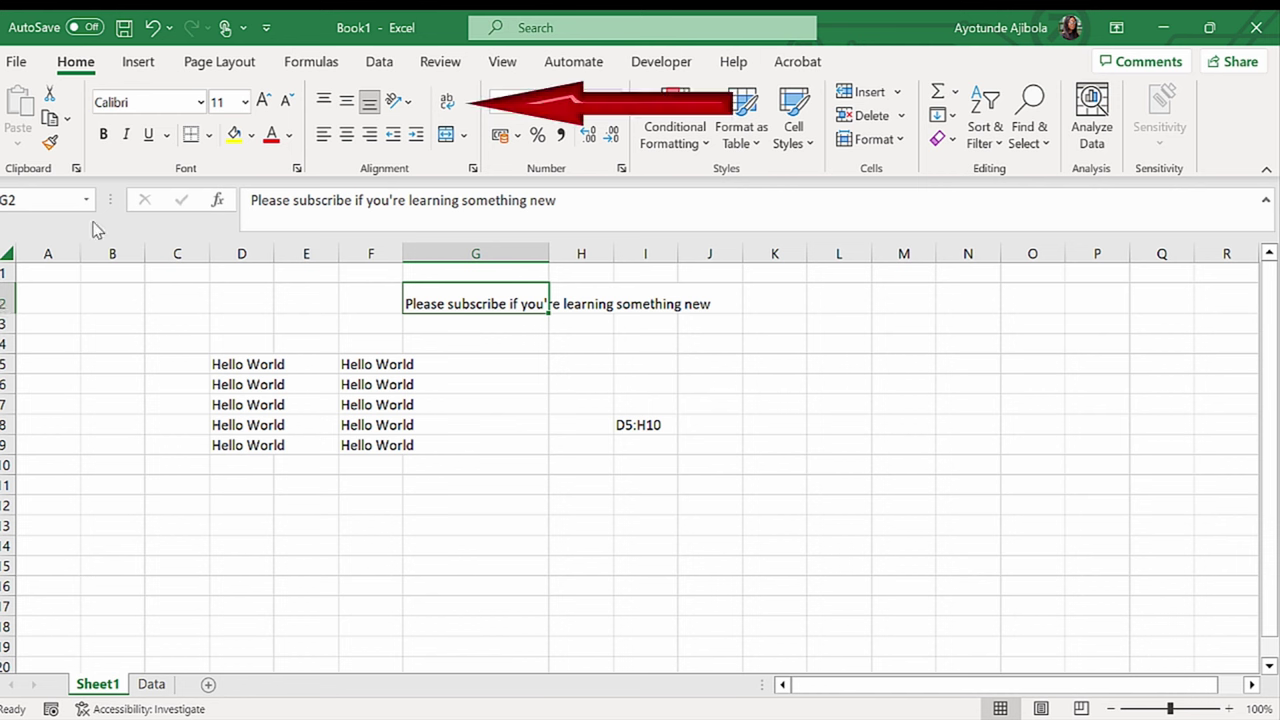
{"action": "left_click", "coordinate": [447, 104]}
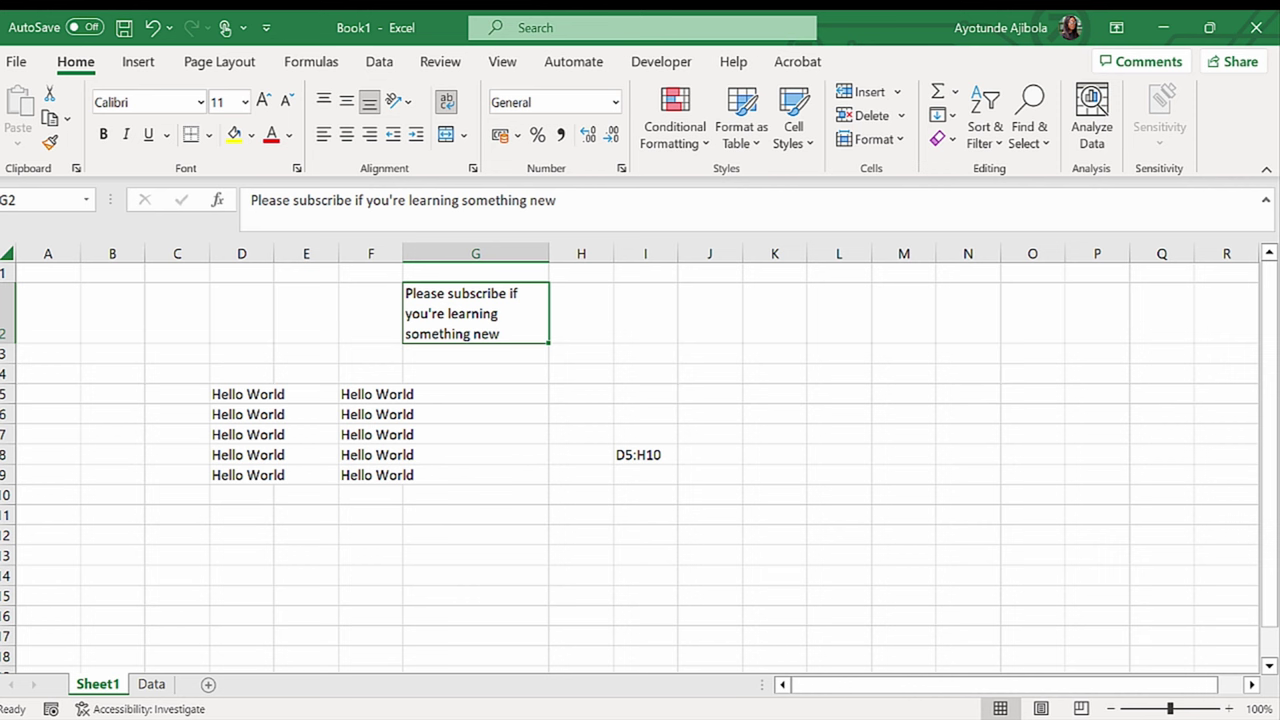
{"action": "left_click", "coordinate": [447, 102]}
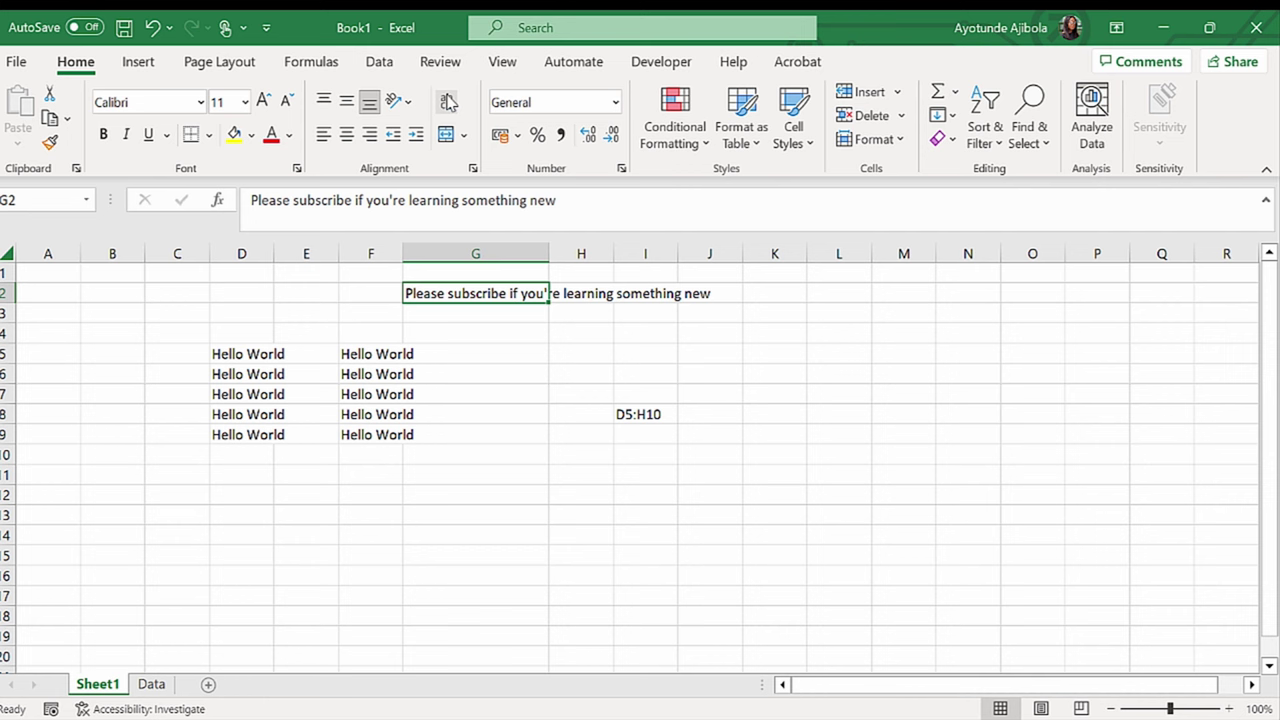
- View the context commands available for cell G2 and for the whole of column G
{"action": "right_click", "coordinate": [493, 292]}
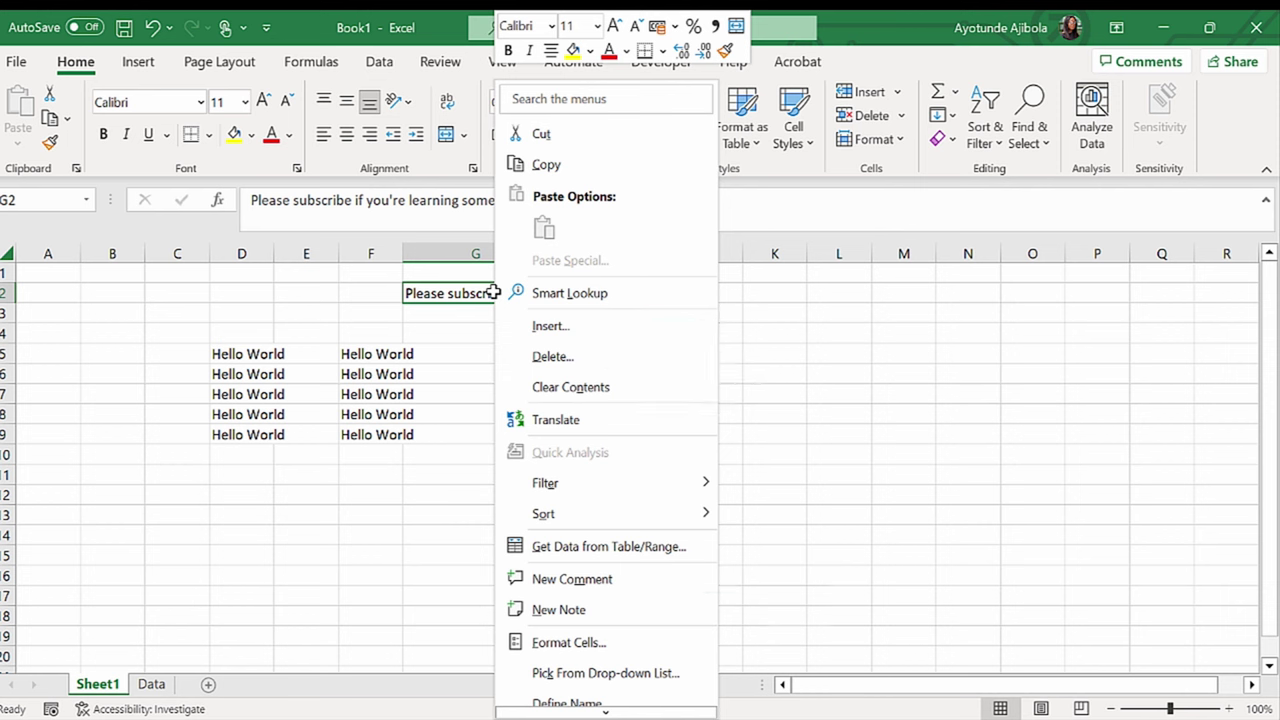
{"action": "key", "text": "Escape"}
{"action": "left_click", "coordinate": [476, 252]}
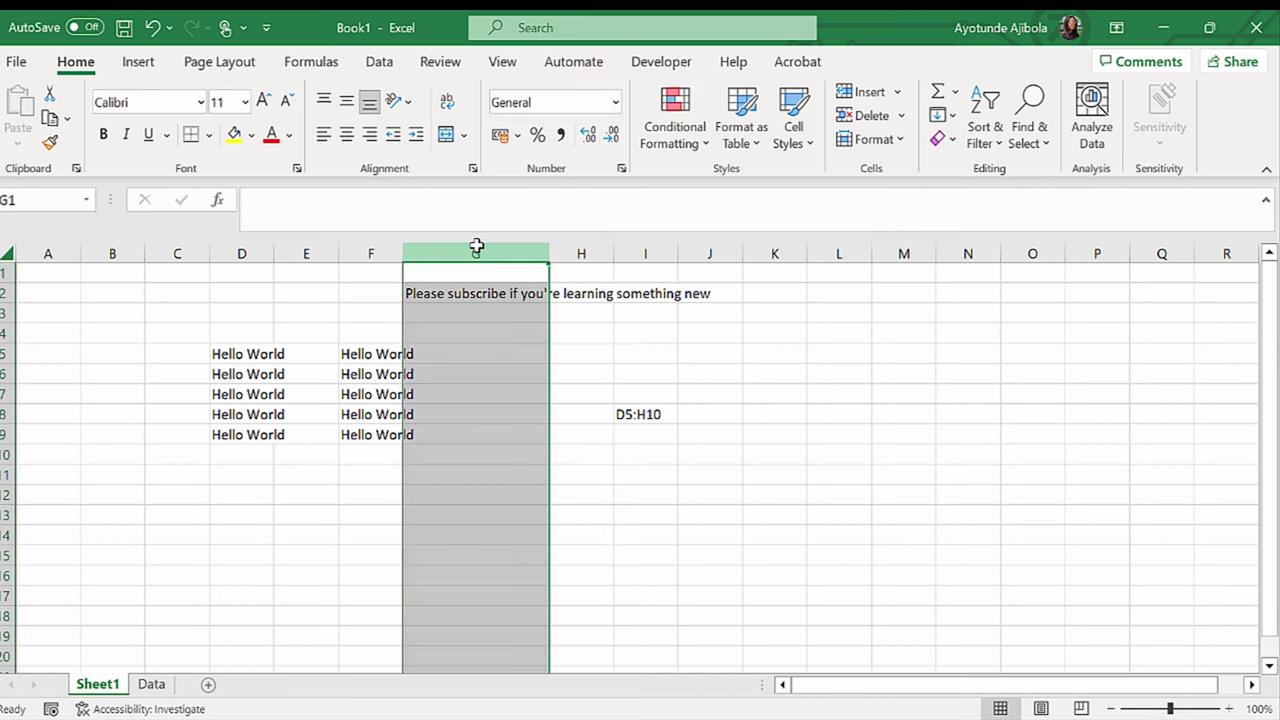
{"action": "right_click", "coordinate": [477, 243]}
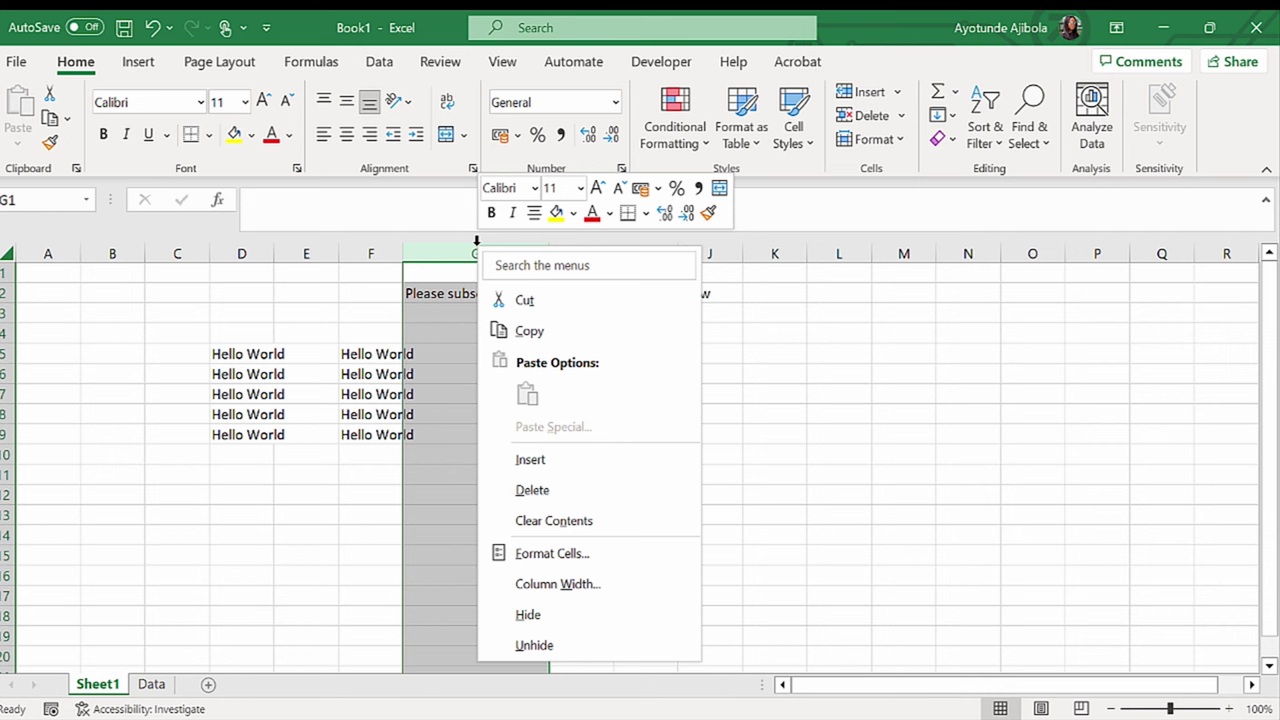
{"action": "key", "text": "Escape"}
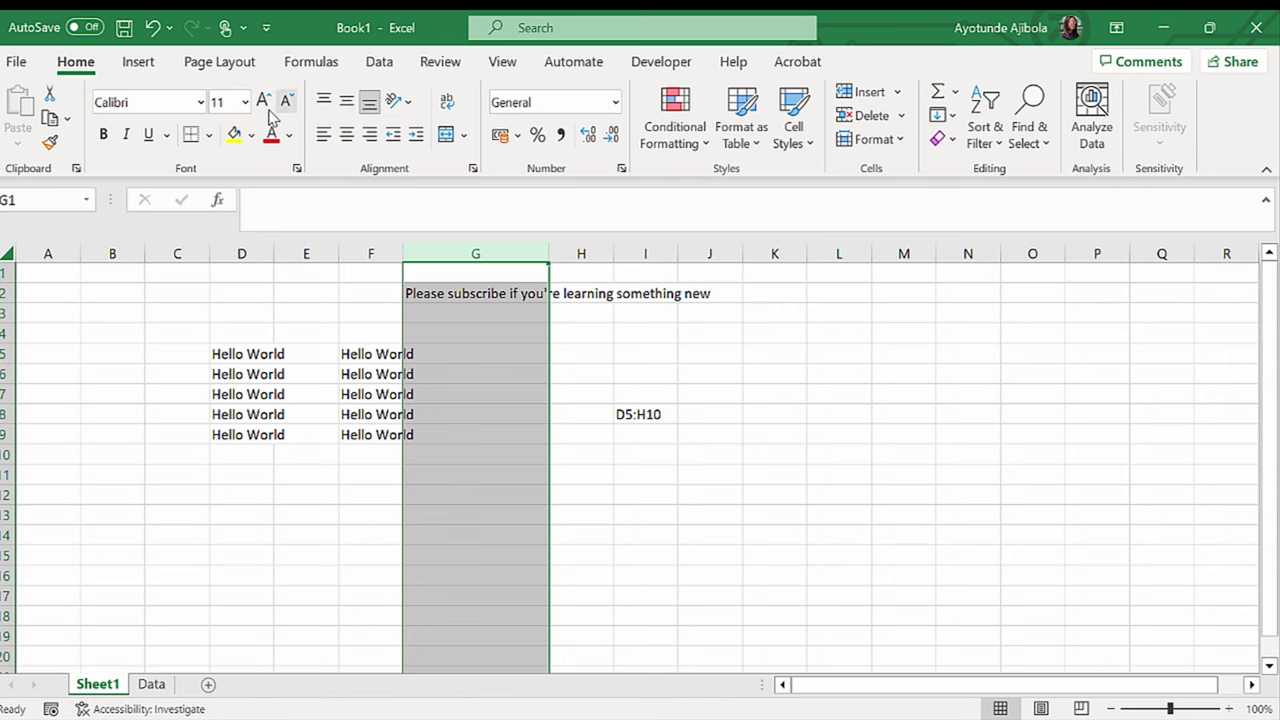
- Examine the command groups for page layout, formulas, data, home and insert with column G selected
{"action": "scroll", "coordinate": [150, 70], "scroll_direction": "down", "scroll_amount": 2}
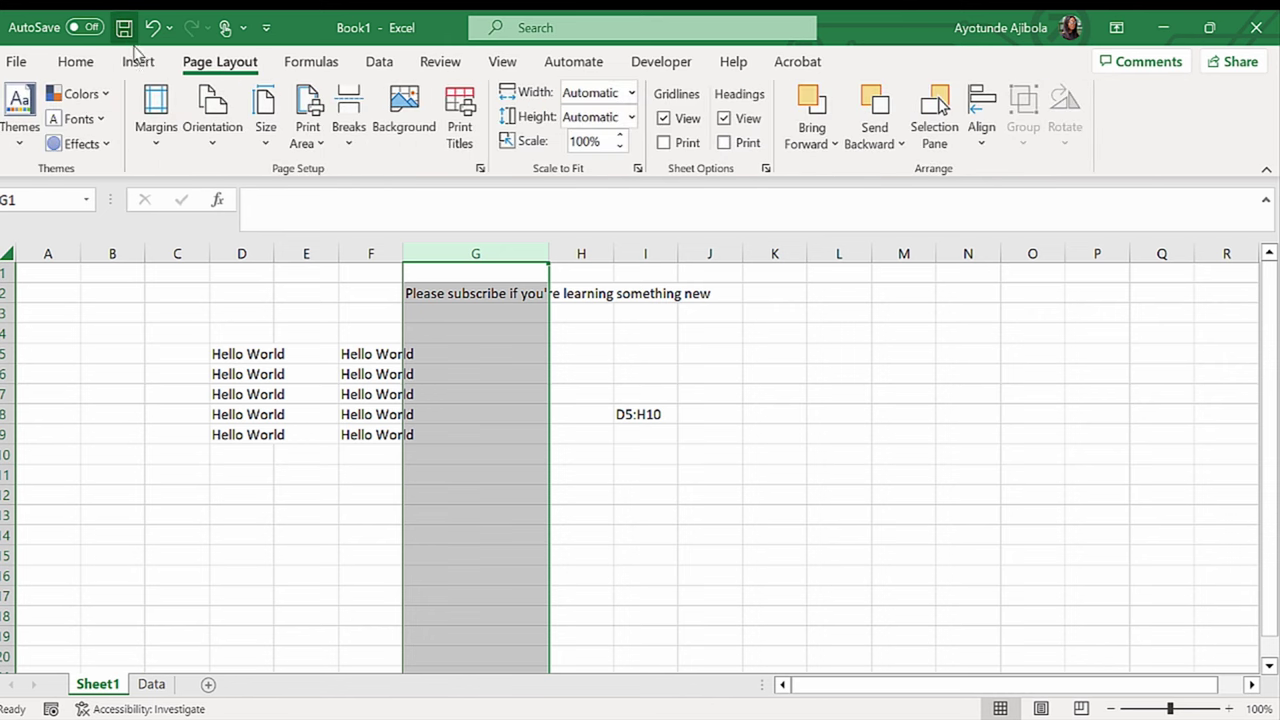
{"action": "scroll", "coordinate": [137, 58], "scroll_direction": "up", "scroll_amount": 1}
{"action": "left_click", "coordinate": [188, 64]}
{"action": "left_click", "coordinate": [312, 64]}
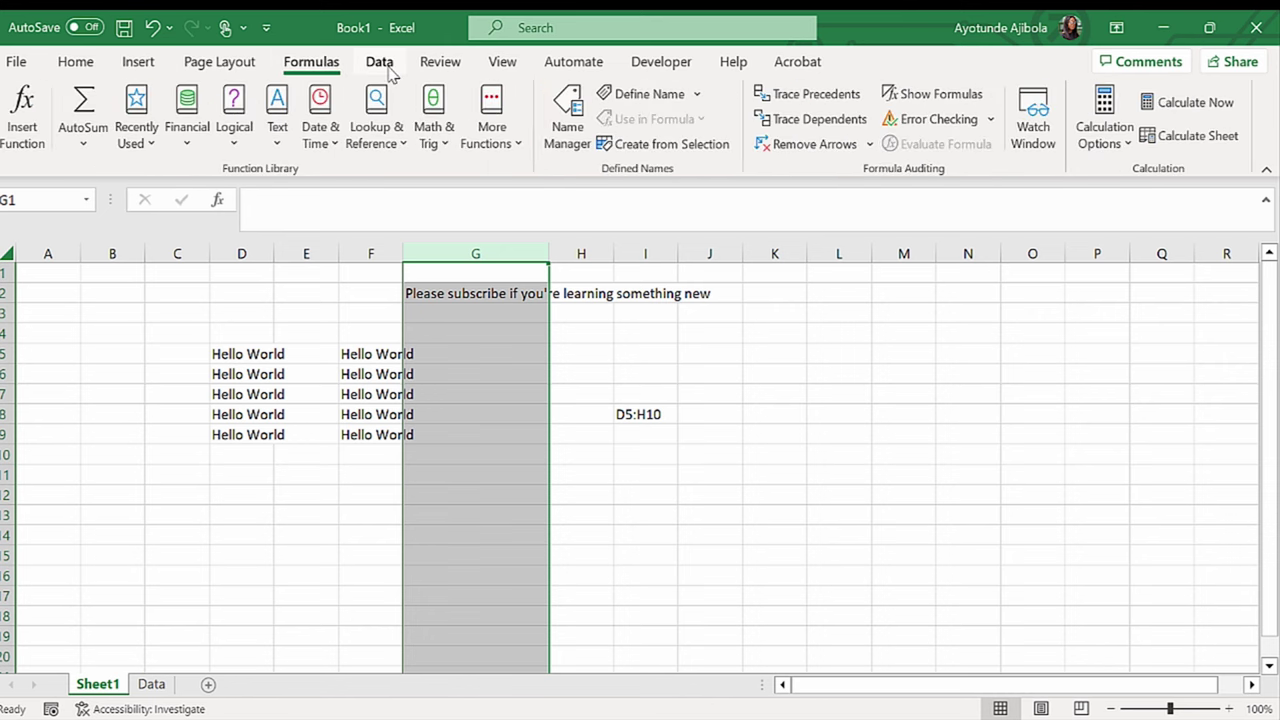
{"action": "left_click", "coordinate": [380, 66]}
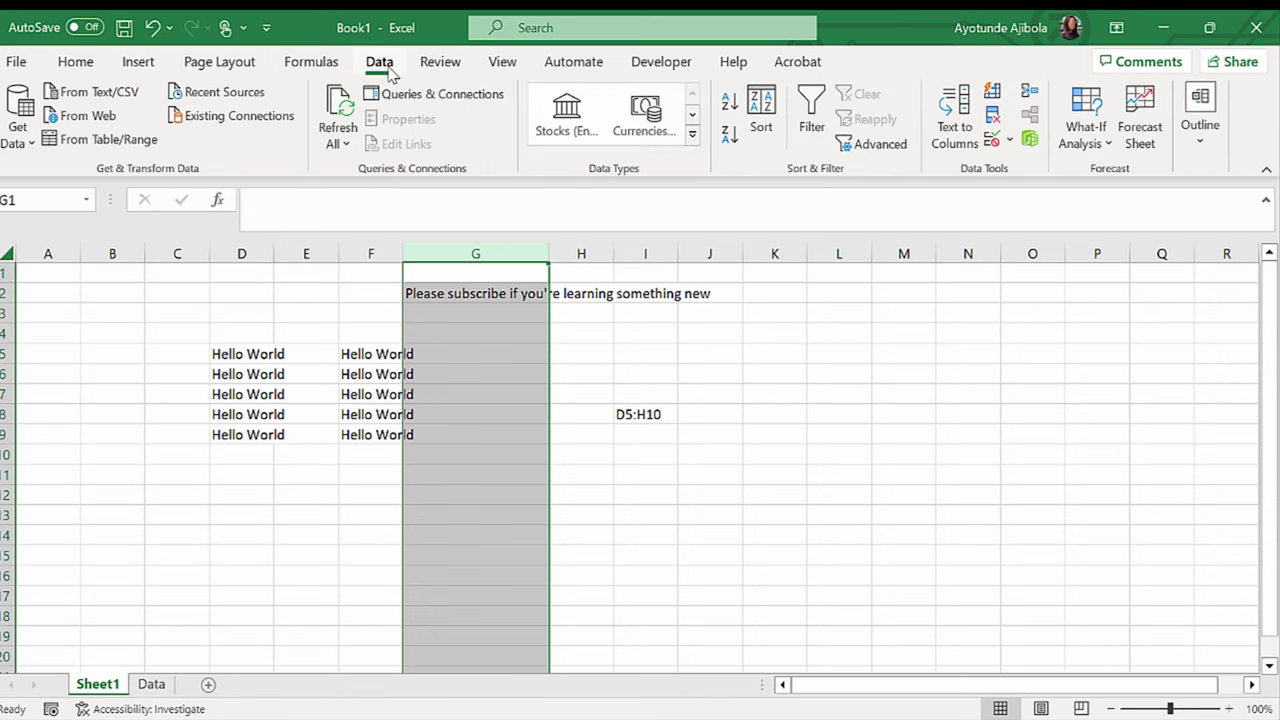
{"action": "left_click", "coordinate": [84, 70]}
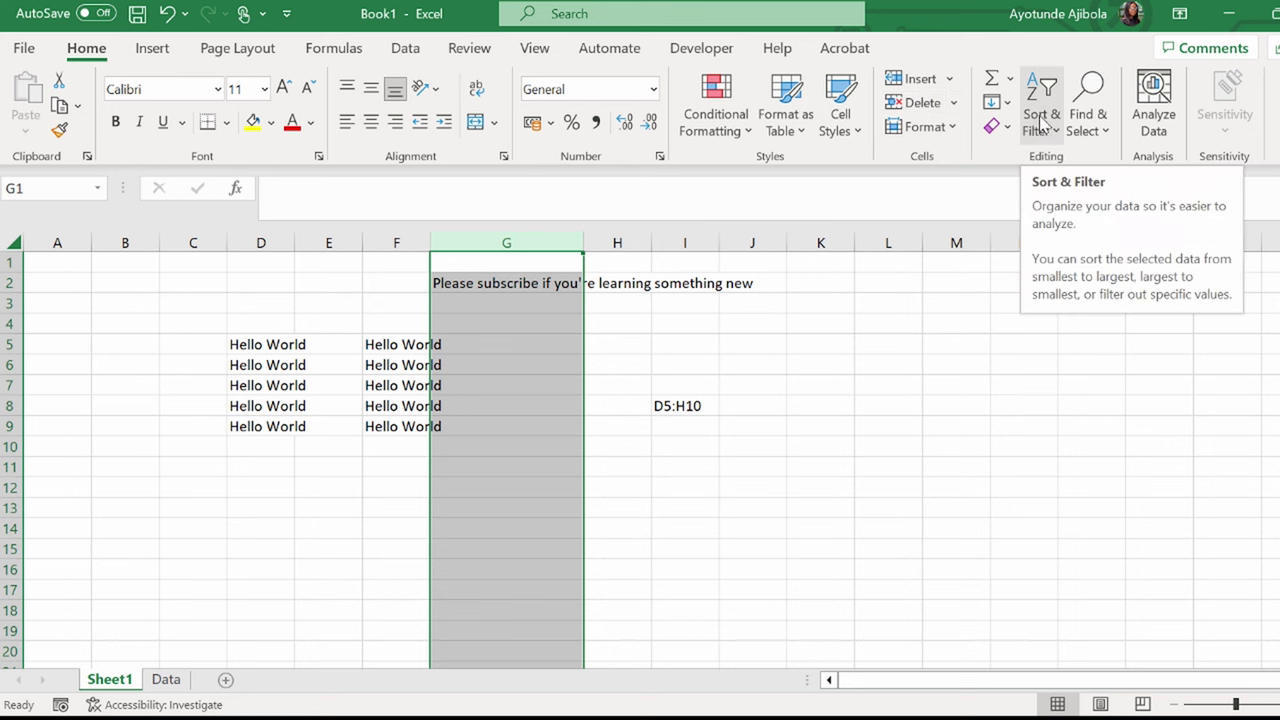
{"action": "left_click", "coordinate": [146, 50]}
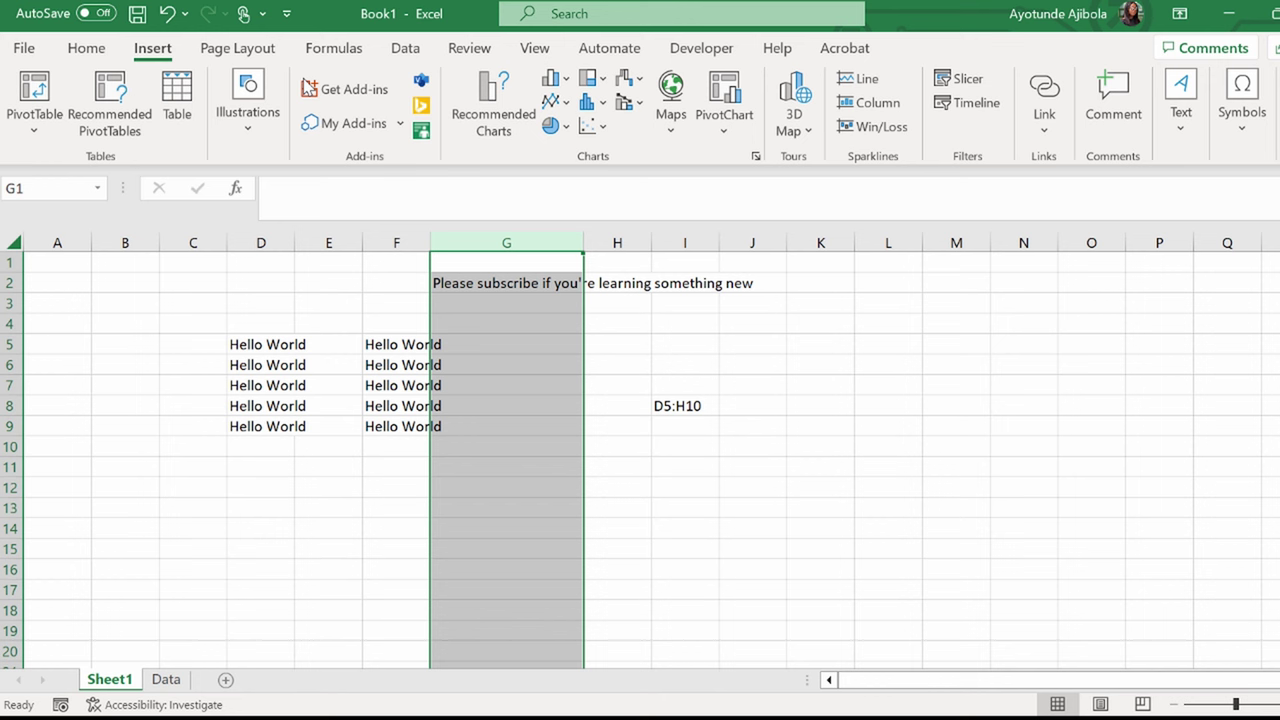
{"action": "key", "text": "alt+h"}
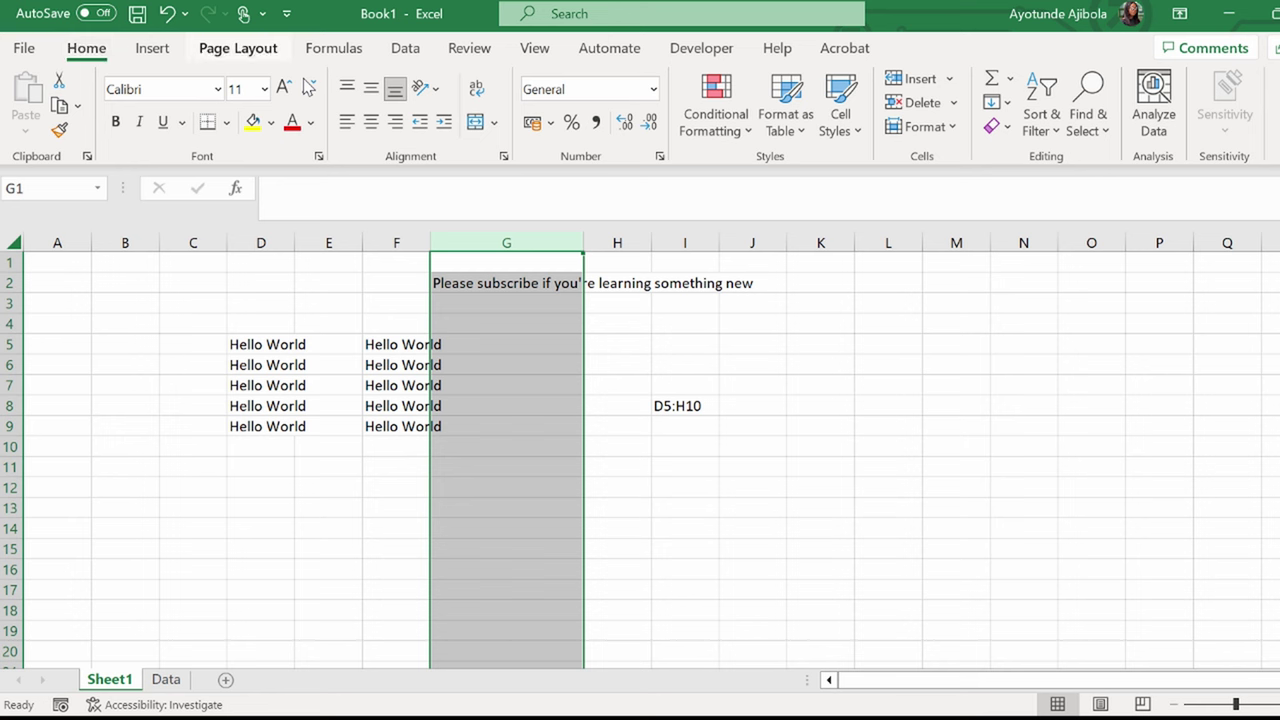
{"action": "left_click", "coordinate": [238, 48]}
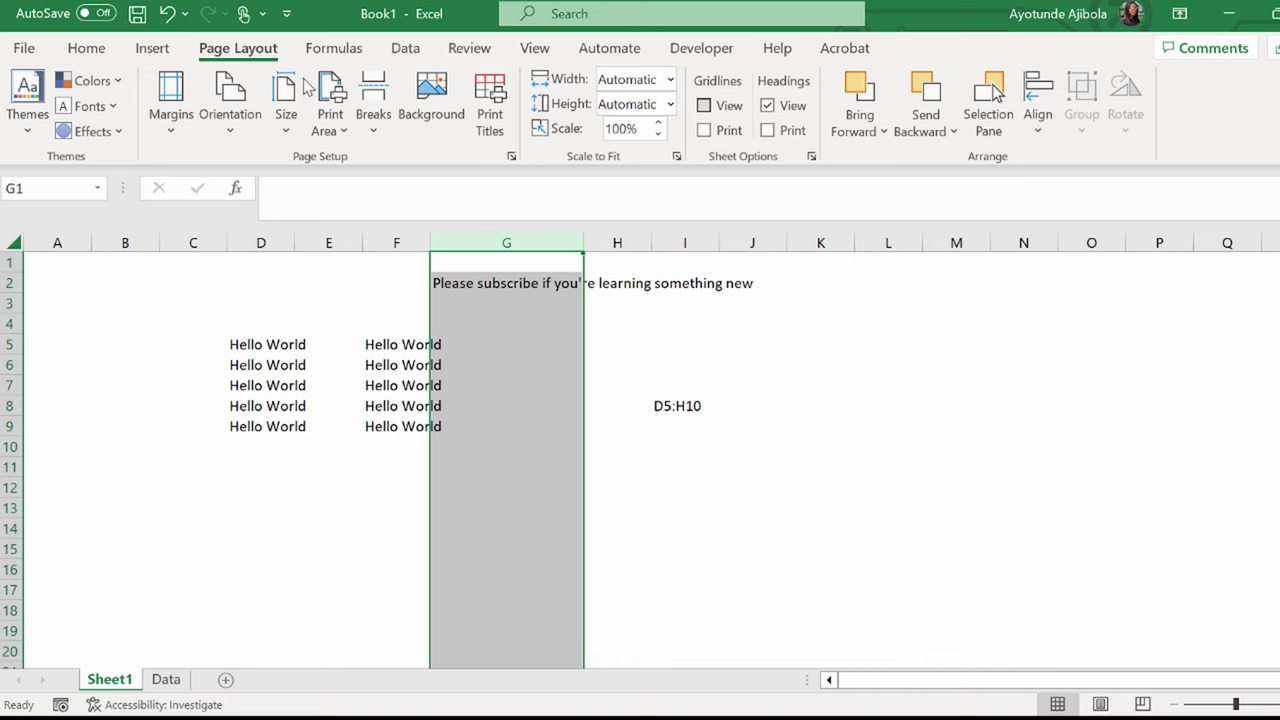
- Show the worksheet gridlines again, and view the full set of page setup options without changing any
{"action": "left_click", "coordinate": [704, 105]}
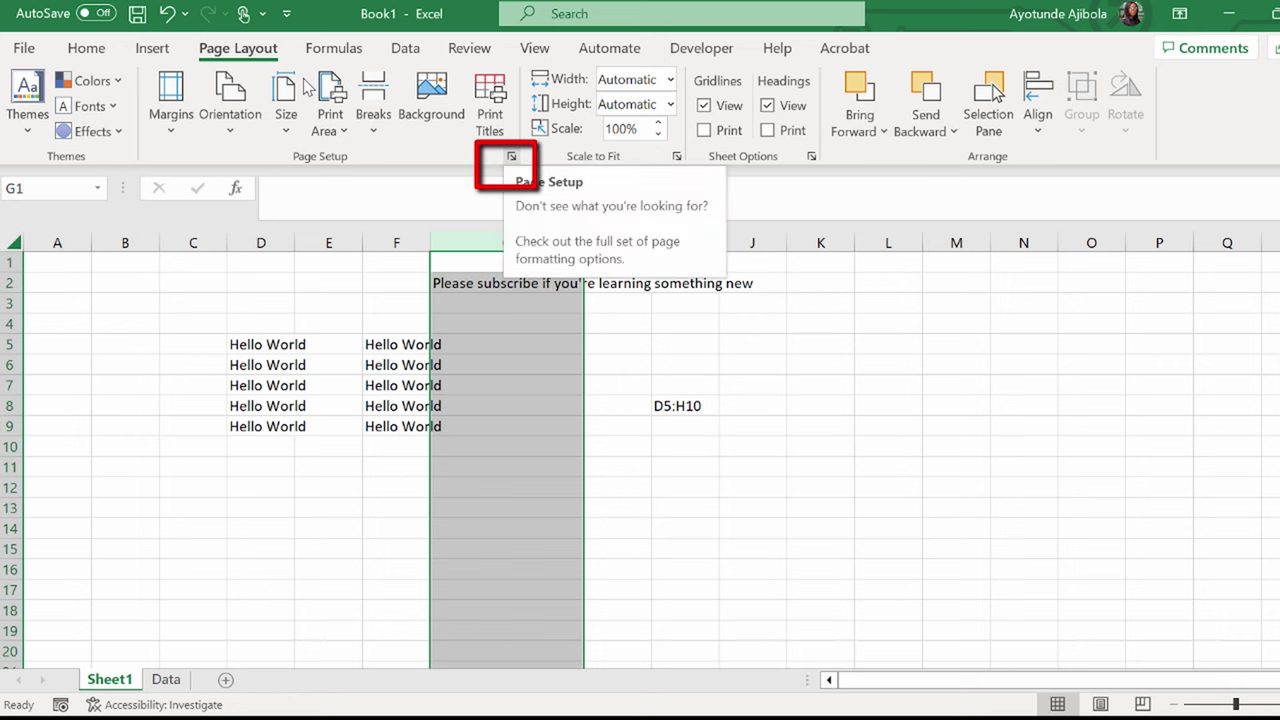
{"action": "left_click", "coordinate": [511, 156]}
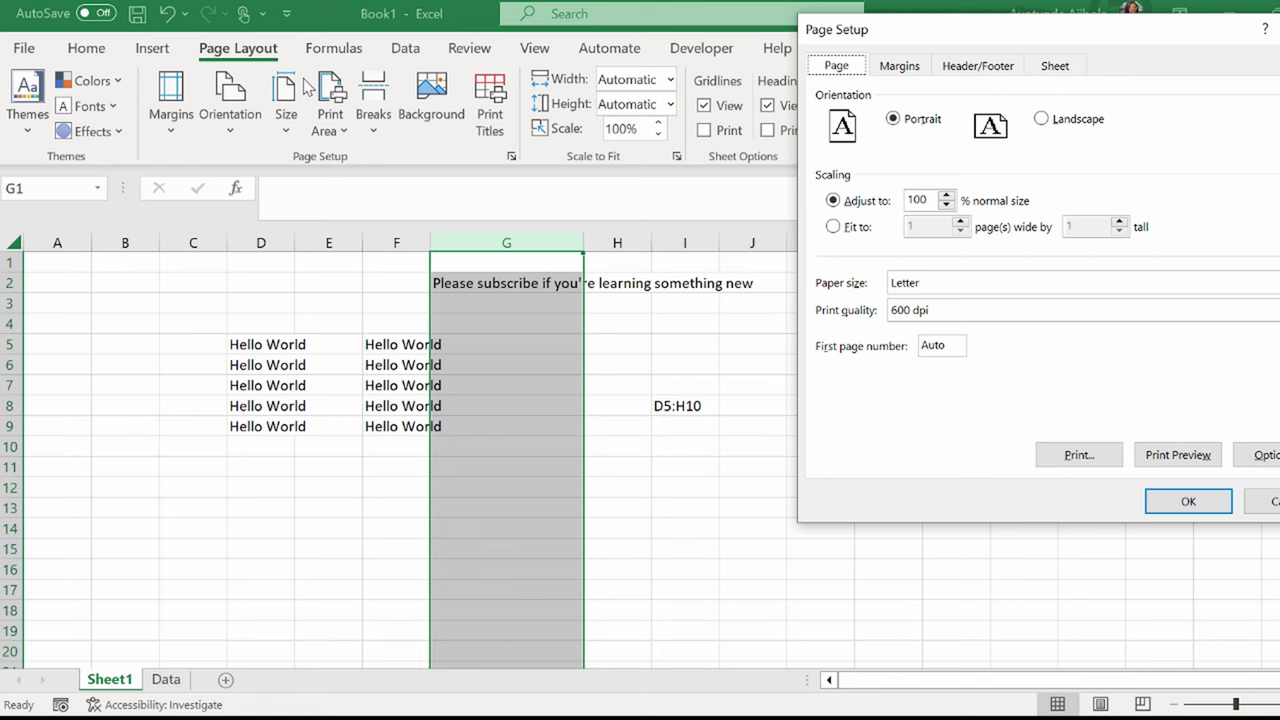
{"action": "key", "text": "Escape"}
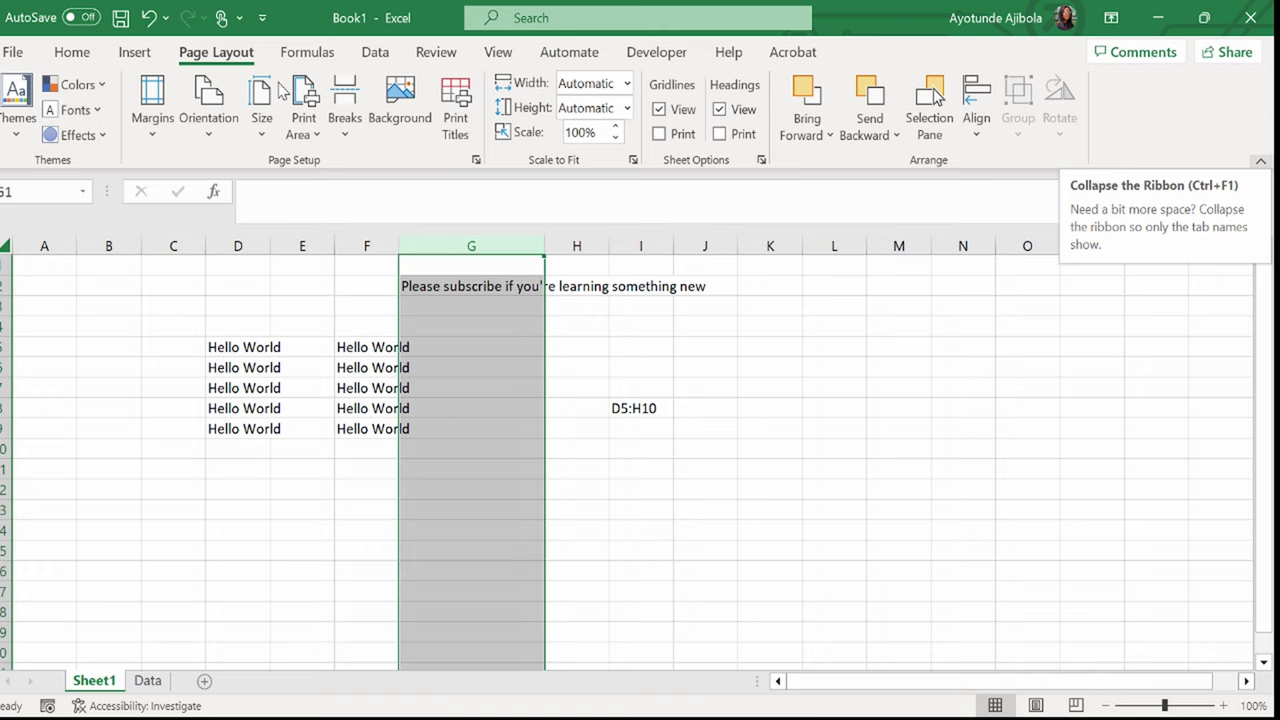
- Collapse the ribbon, briefly bring up the formulas and page layout commands, and pin the ribbon open
{"action": "key", "text": "ctrl+F1"}
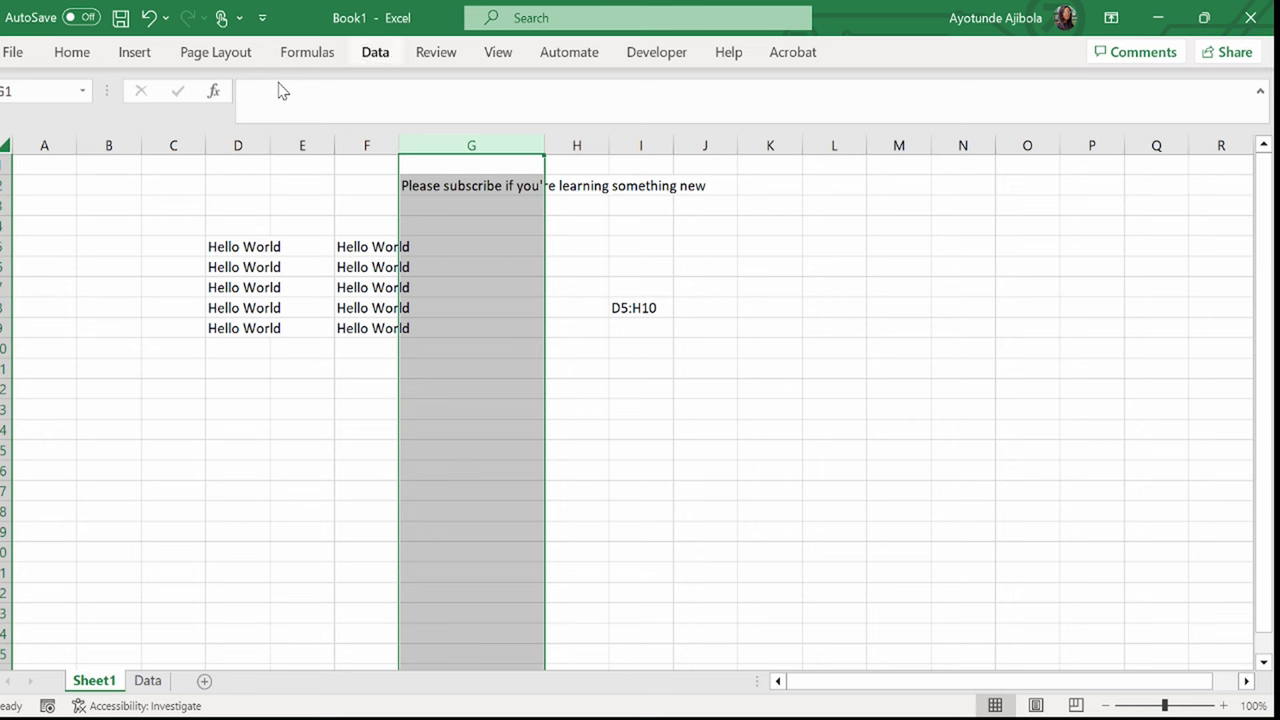
{"action": "key", "text": "ctrl+F1"}
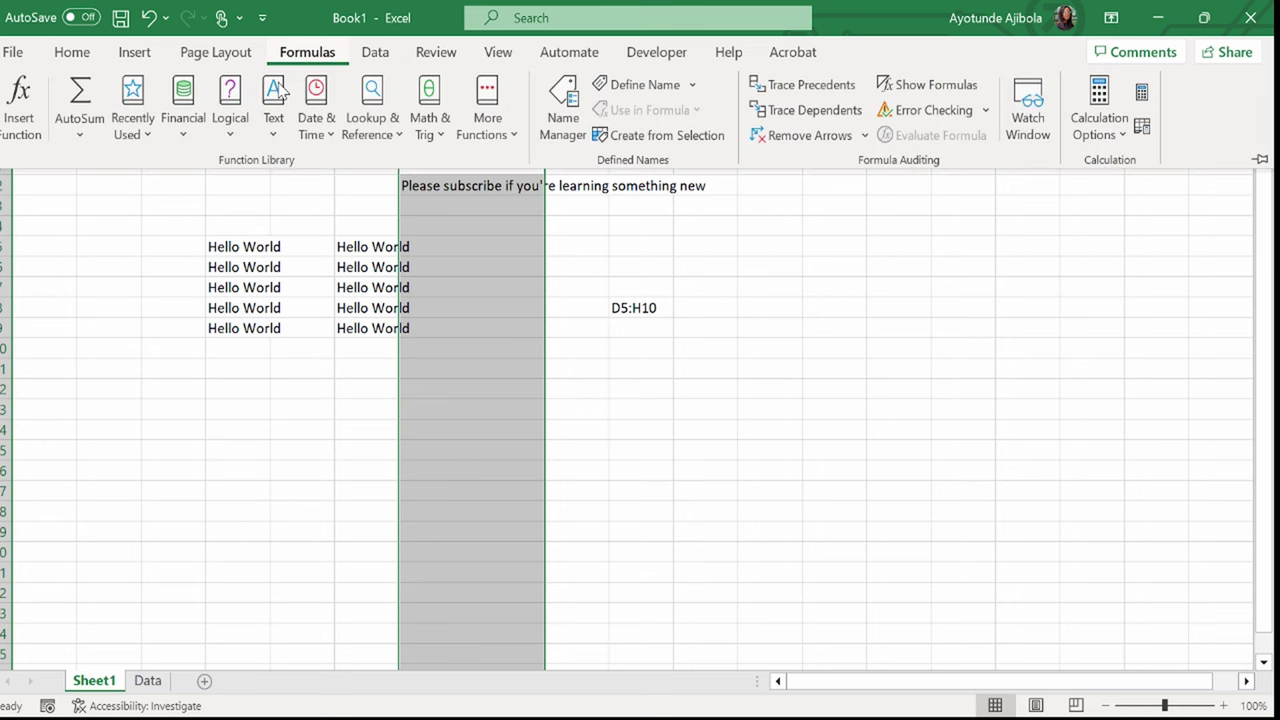
{"action": "scroll", "coordinate": [281, 91], "scroll_direction": "down", "scroll_amount": 1}
{"action": "key", "text": "ctrl+F1"}
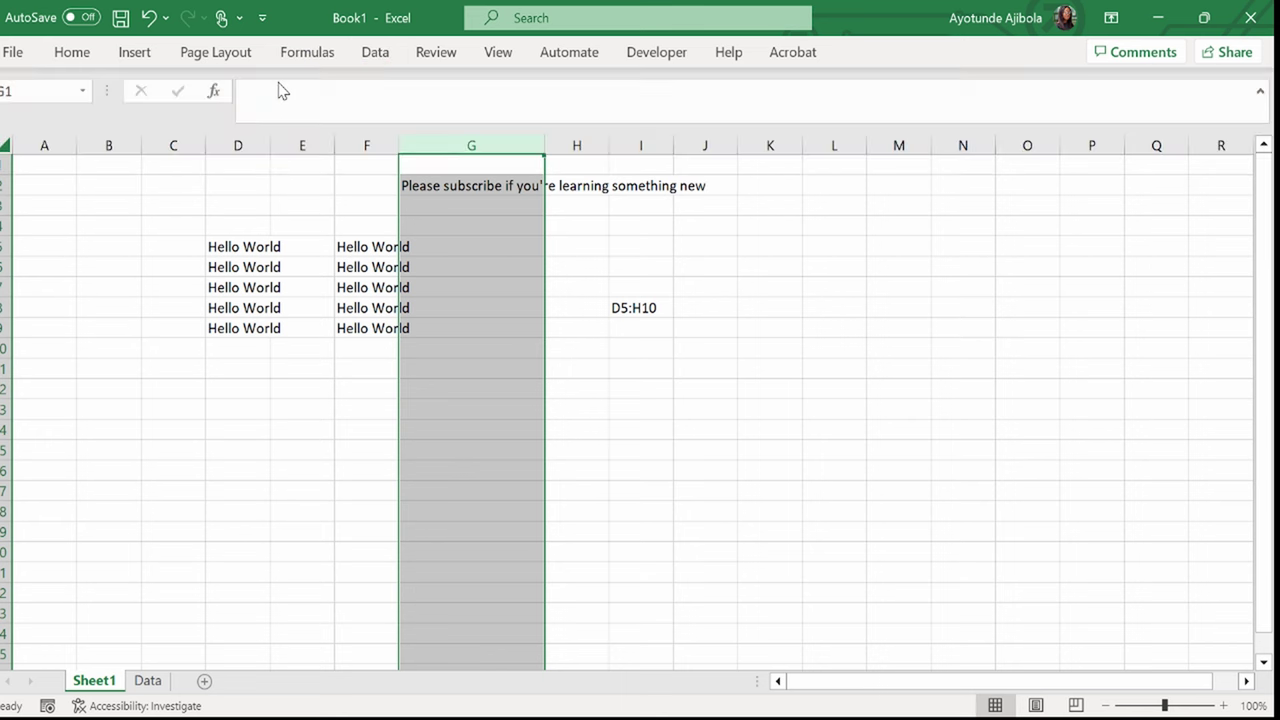
{"action": "scroll", "coordinate": [281, 91], "scroll_direction": "up", "scroll_amount": 2}
{"action": "key", "text": "ctrl+F1"}
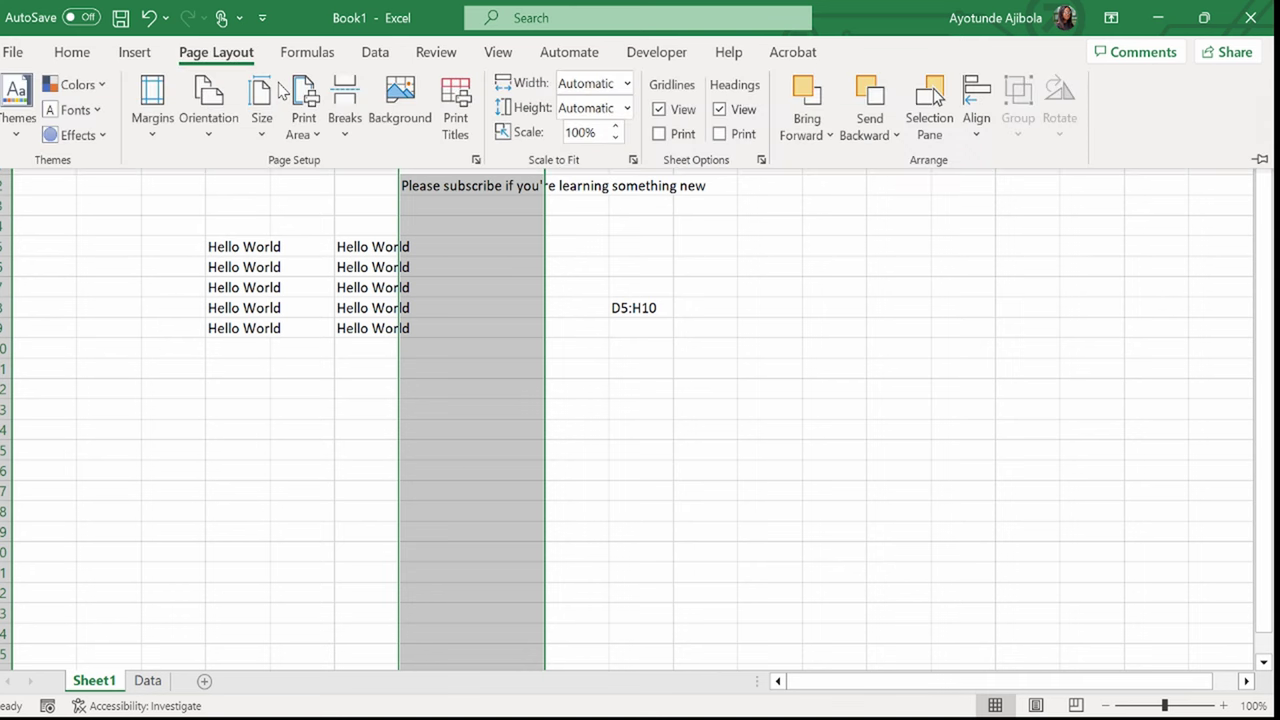
{"action": "left_click", "coordinate": [1260, 158]}
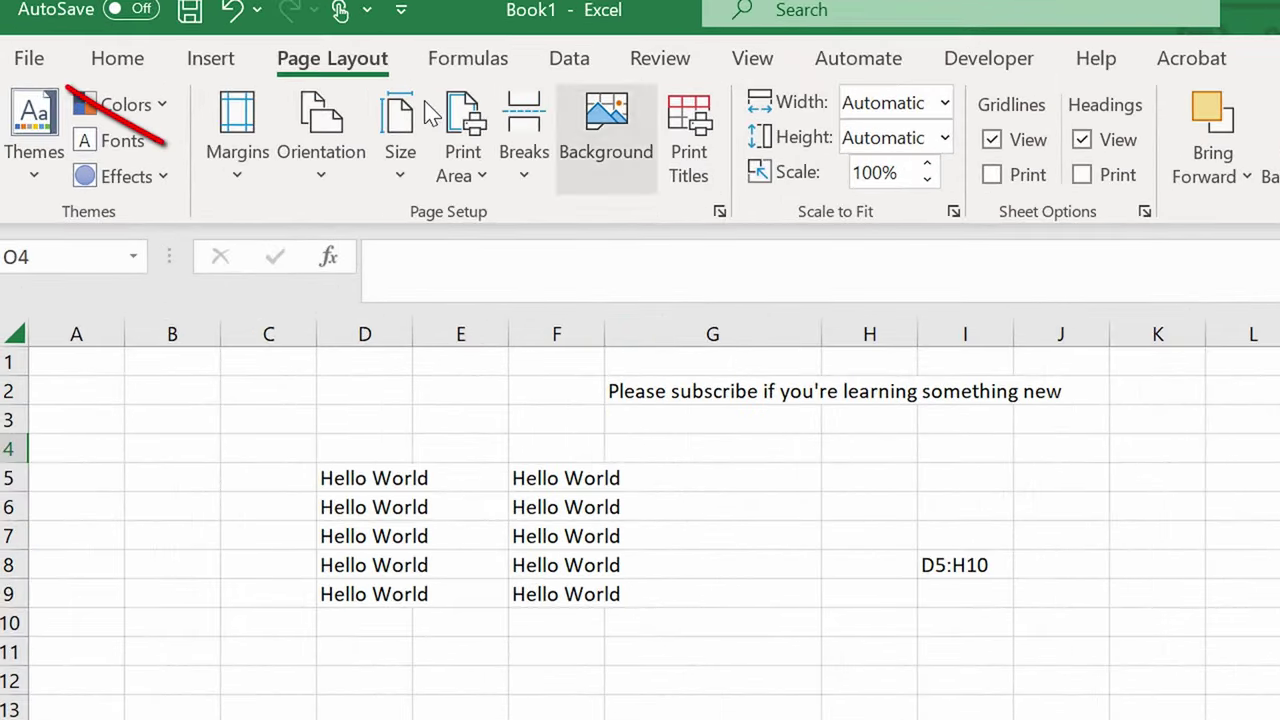
- Examine the file-level commands from Info through More, including the additional entries, and return to the worksheet
{"action": "key", "text": "alt+f"}
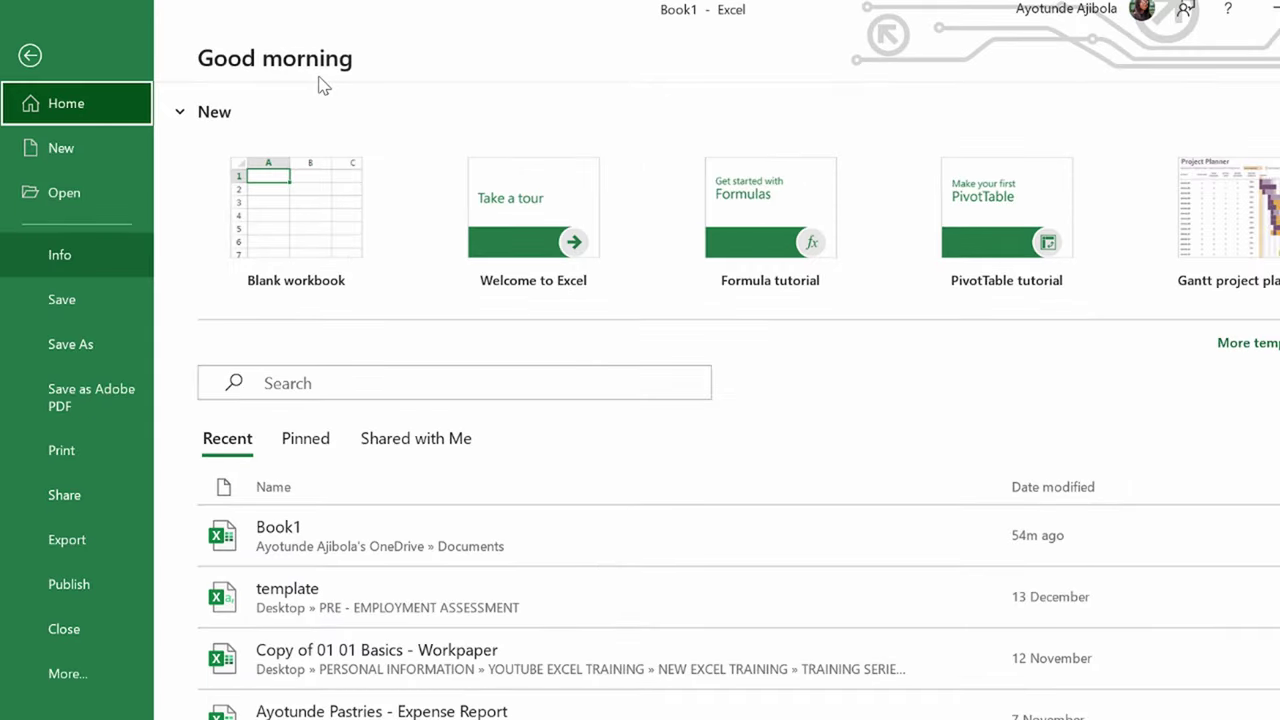
{"action": "key", "text": "Down"}
{"action": "key", "text": "Down"}
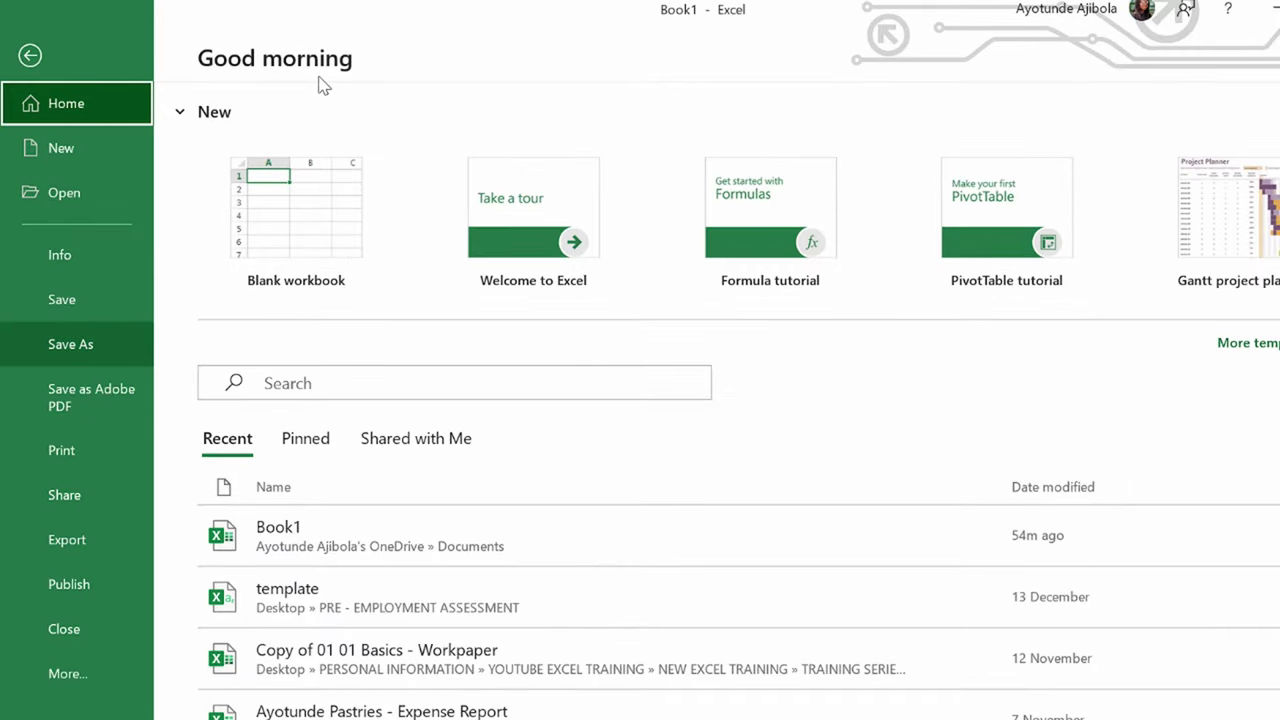
{"action": "key", "text": "Down"}
{"action": "key", "text": "Down"}
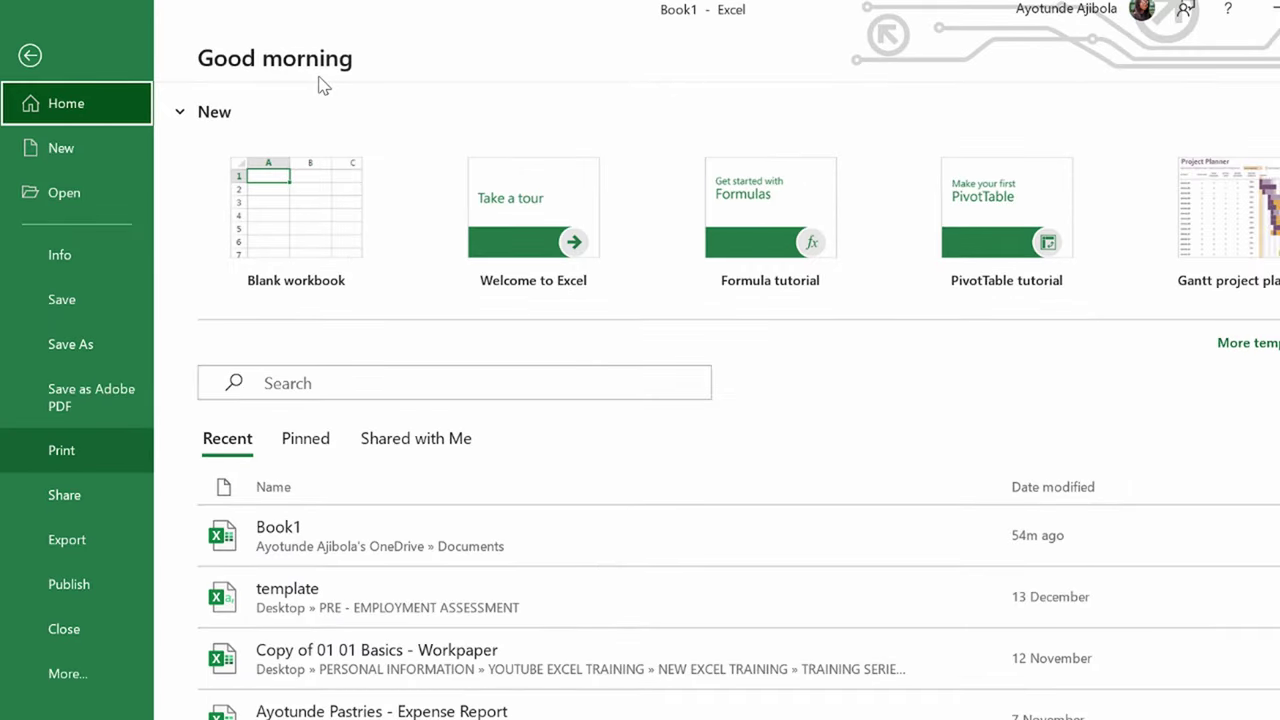
{"action": "key", "text": "Down"}
{"action": "key", "text": "Down"}
{"action": "key", "text": "Down"}
{"action": "key", "text": "Down"}
{"action": "key", "text": "Down"}
{"action": "key", "text": "Return"}
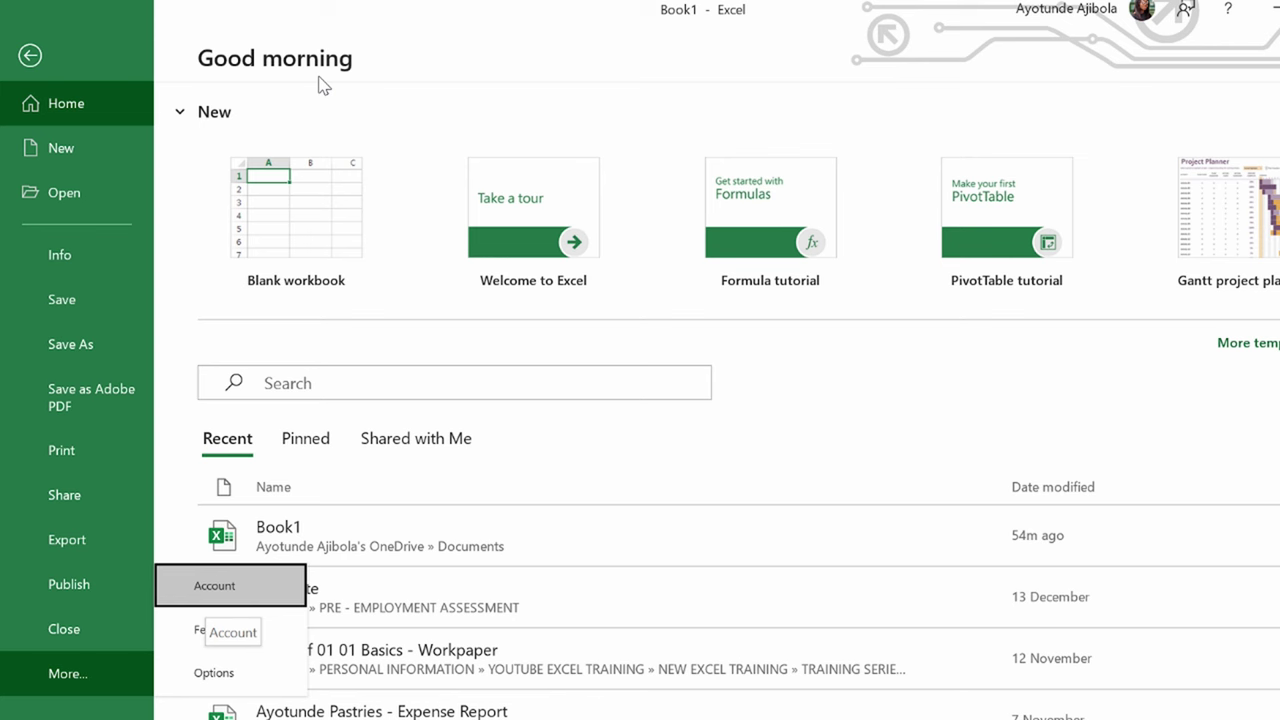
{"action": "key", "text": "Escape"}
{"action": "key", "text": "Escape"}
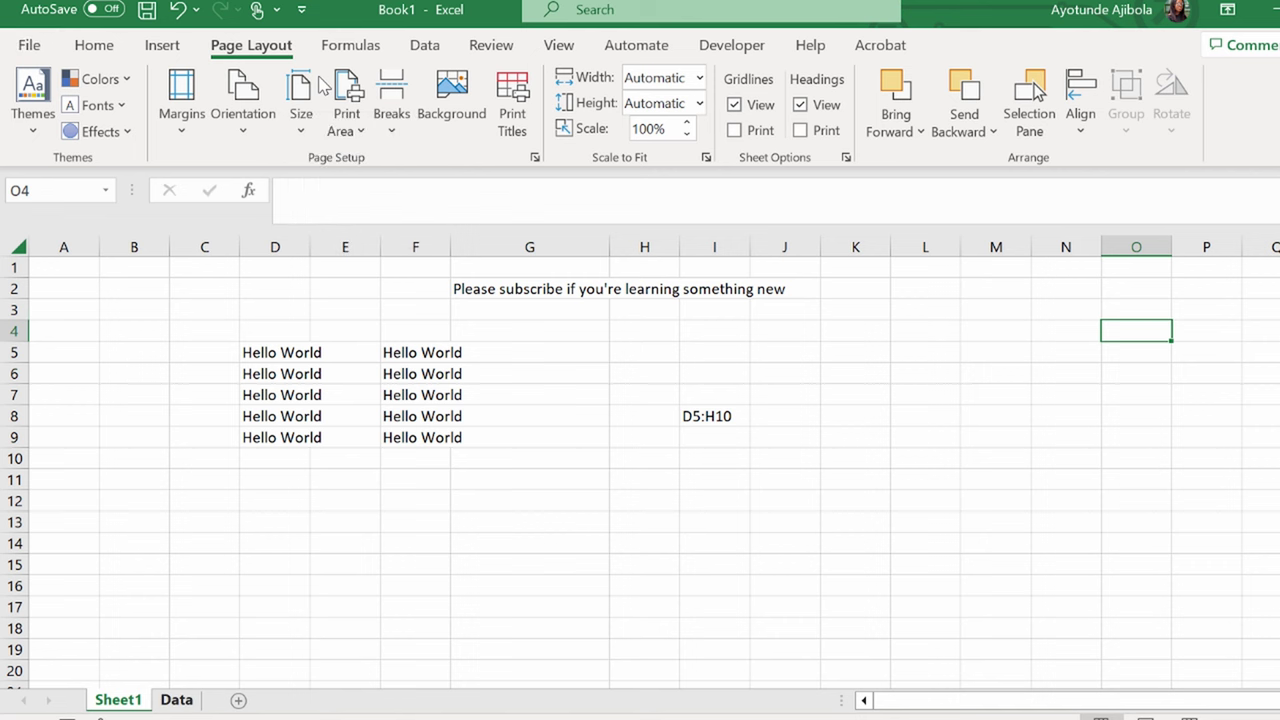
- Switch to the Data sheet and enter the title Headcount by Department in cell A1
{"action": "key", "text": "ctrl+Page_Down"}
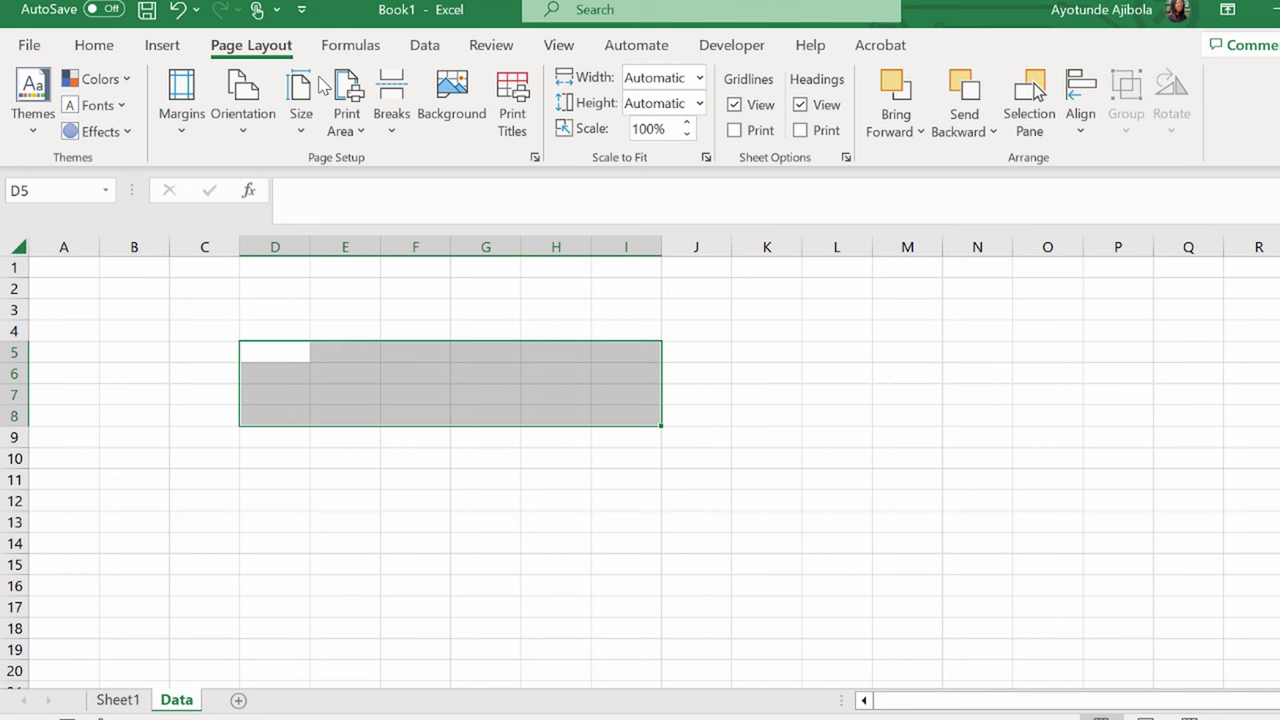
{"action": "key", "text": "ctrl+Home"}
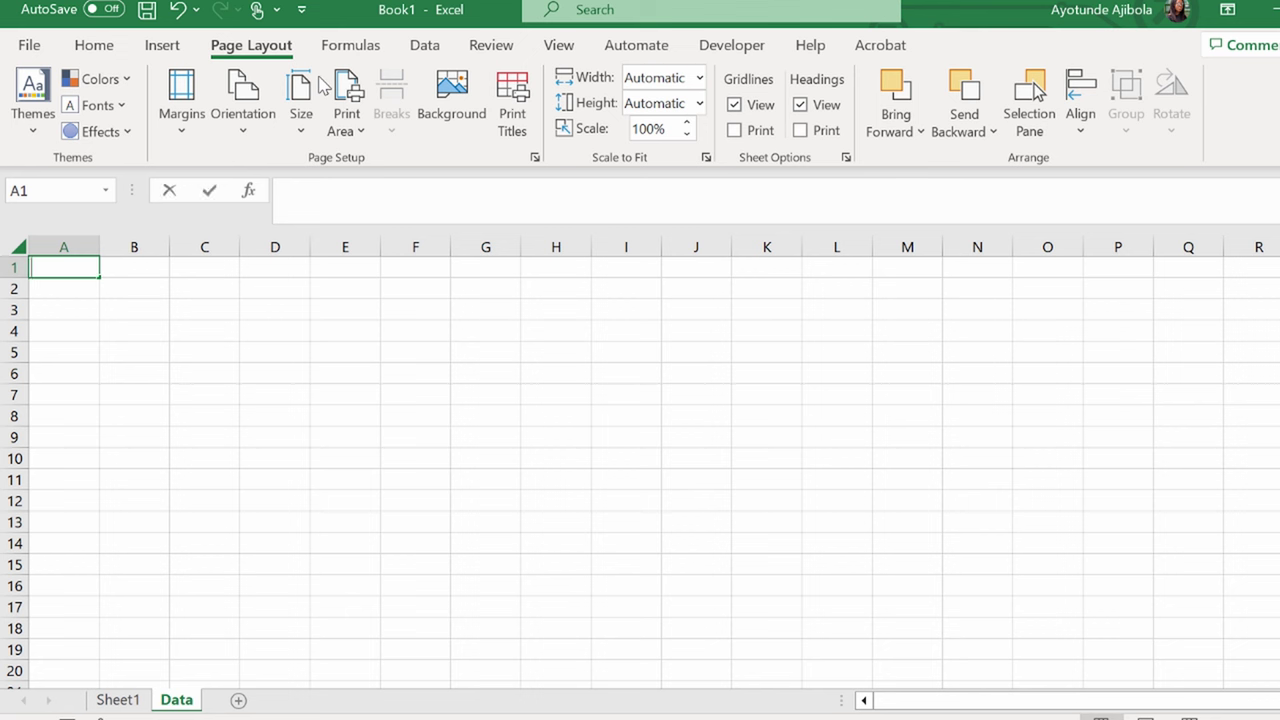
{"action": "type", "text": "Headcount by Department"}
{"action": "key", "text": "Return"}
- Enter Jan in cell B3 as the first month heading, and step between the neighbouring cells
{"action": "key", "text": "Down"}
{"action": "key", "text": "Right"}
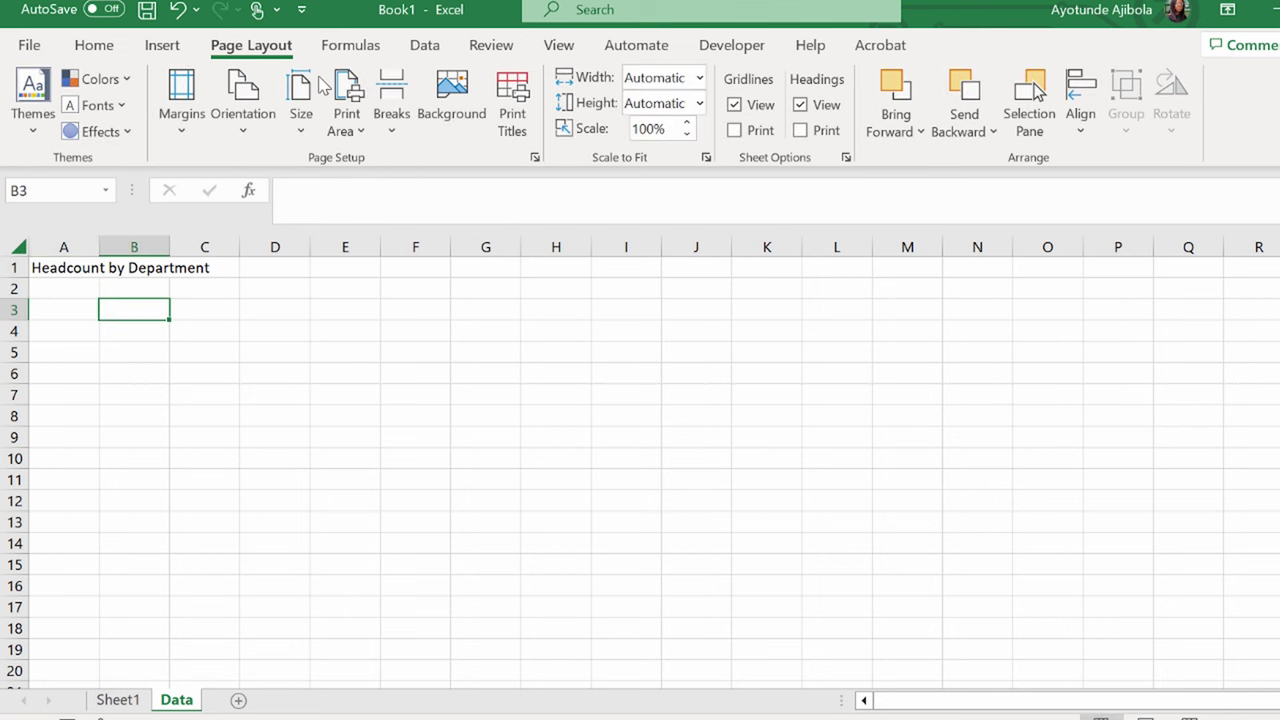
{"action": "type", "text": "Jan"}
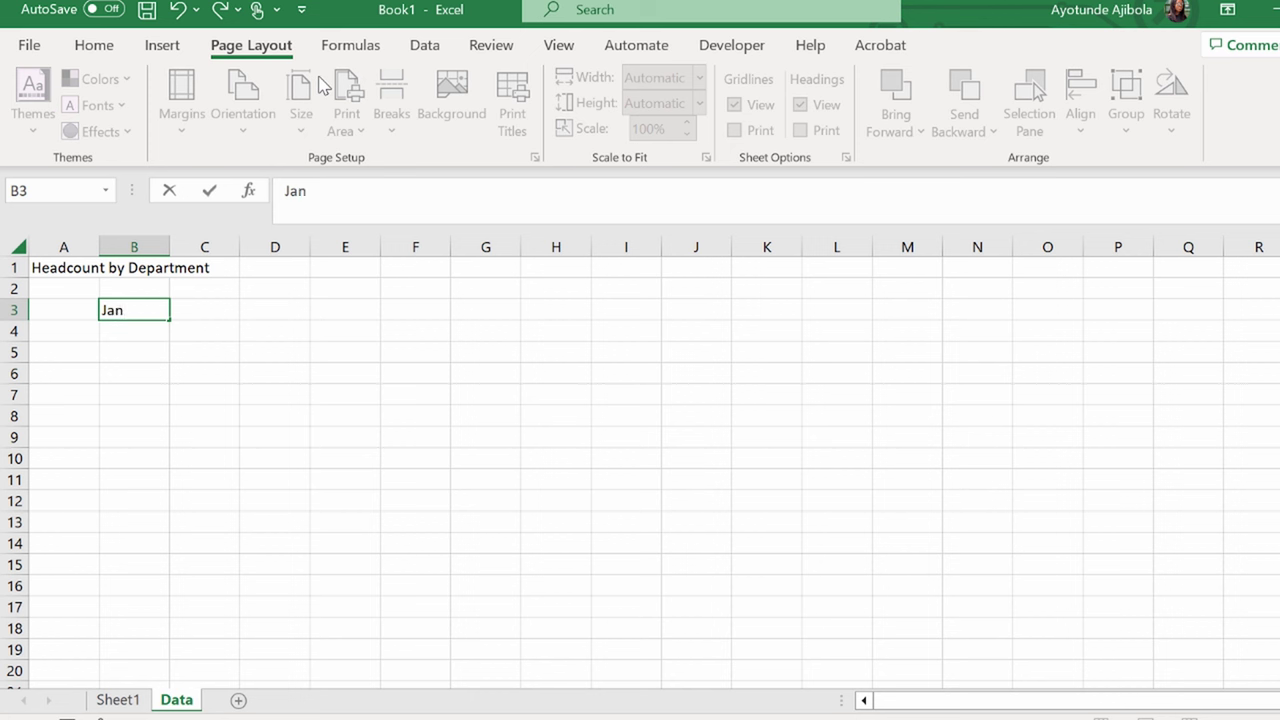
{"action": "key", "text": "Tab"}
{"action": "key", "text": "Left"}
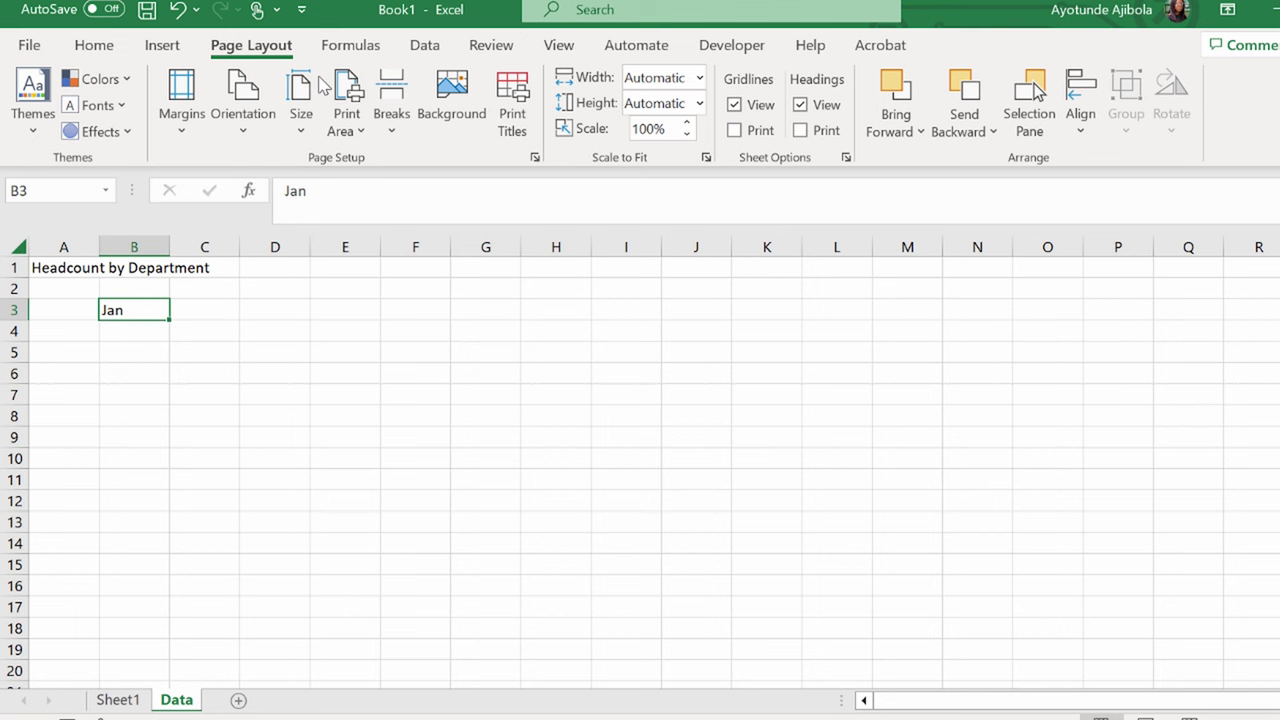
{"action": "key", "text": "Down"}
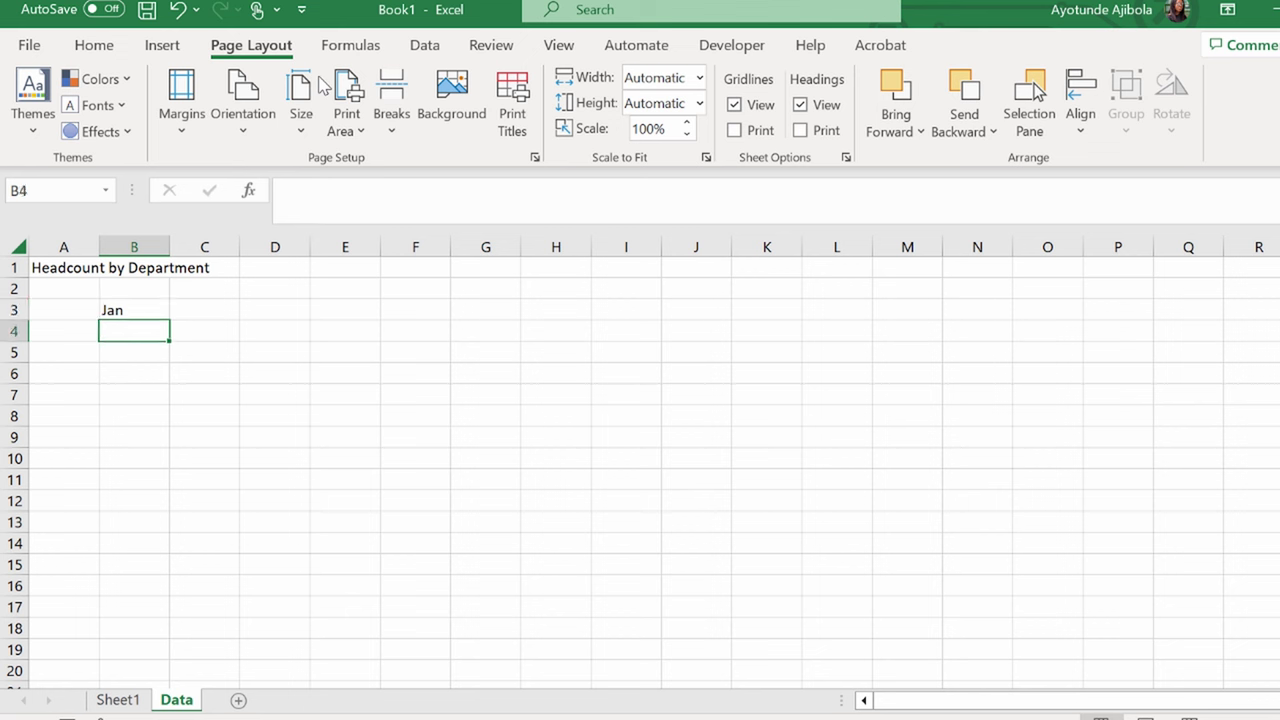
{"action": "key", "text": "Up"}
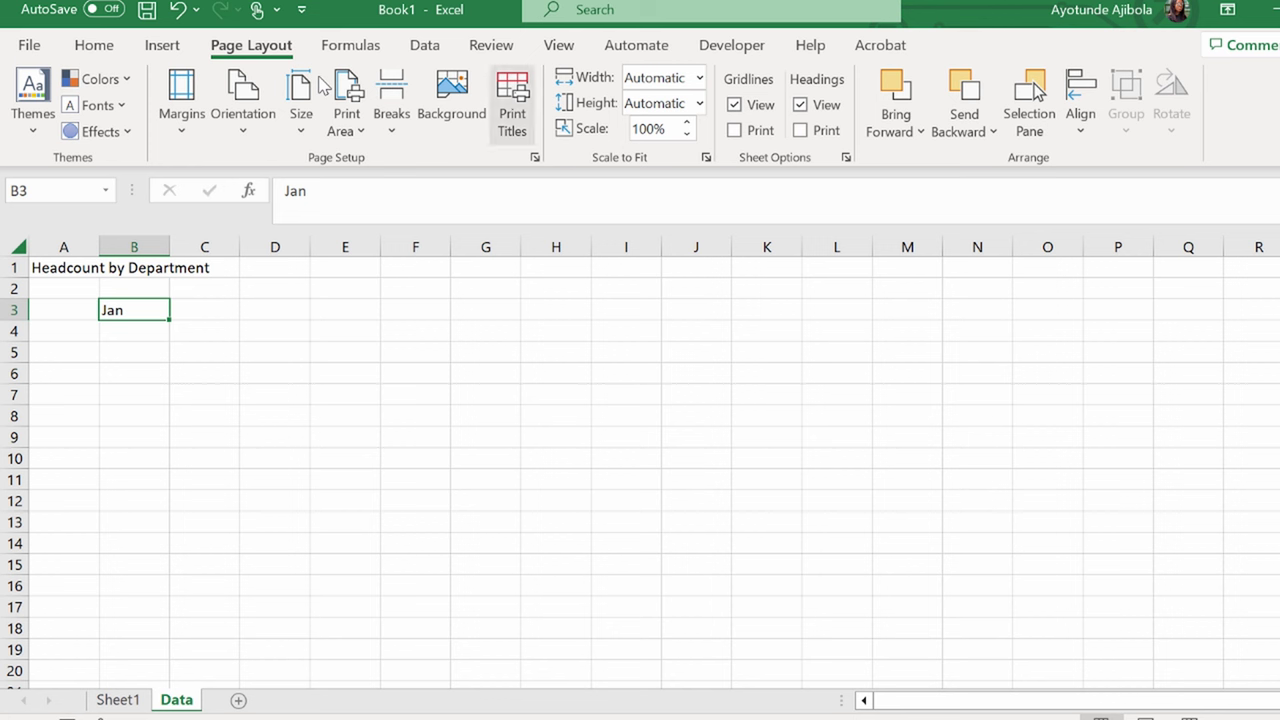
- Enter Feb in C3 and Mar in D3 by hand, and clear both cells
{"action": "key", "text": "Right"}
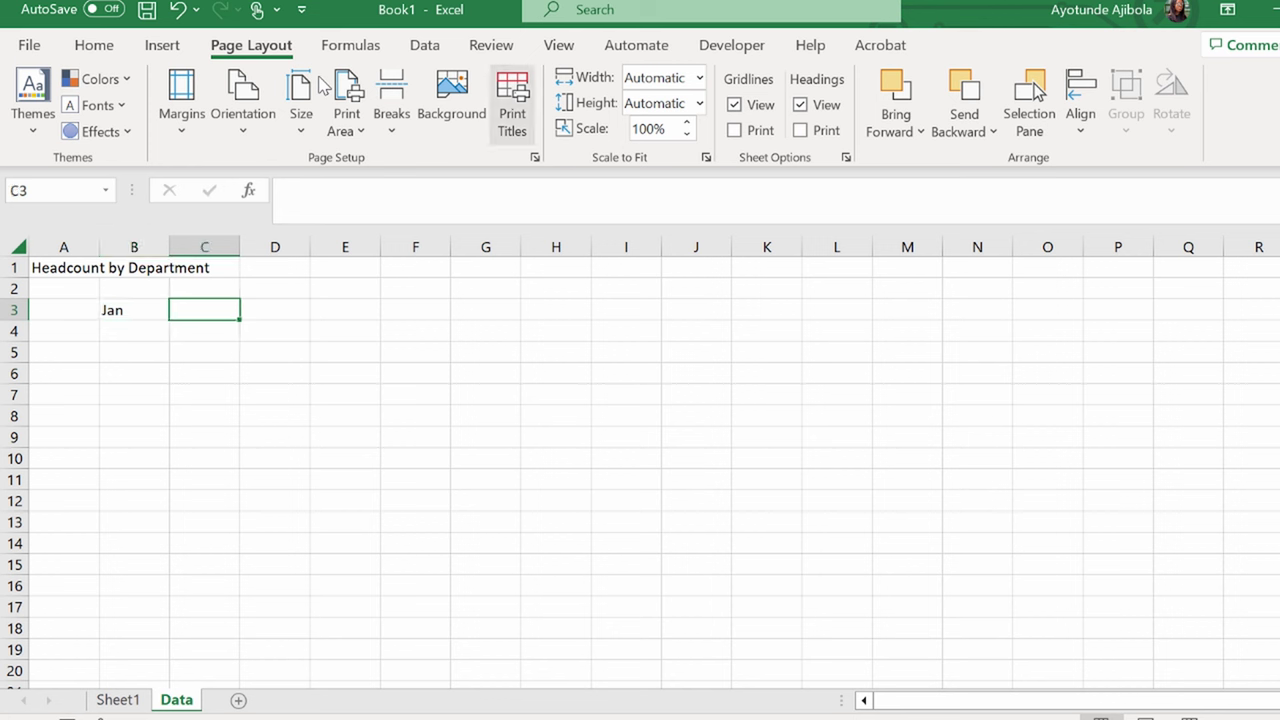
{"action": "type", "text": "Feb"}
{"action": "key", "text": "Right"}
{"action": "type", "text": "Ma"}
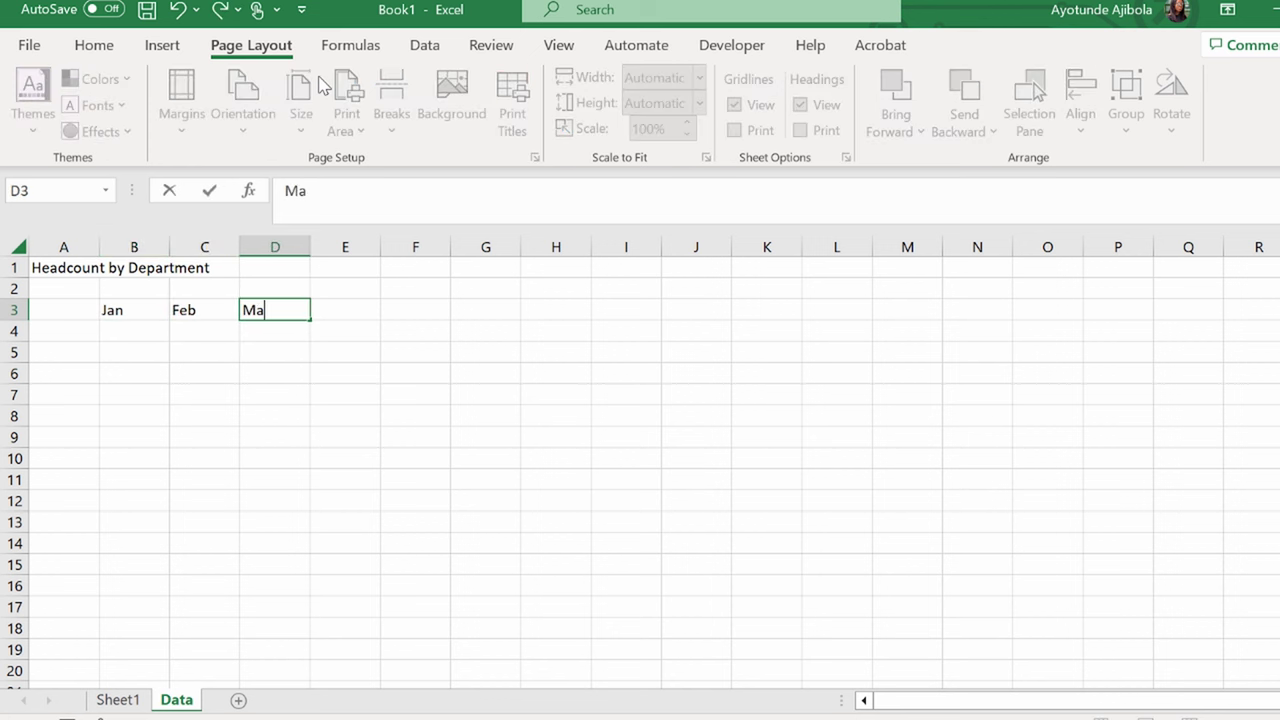
{"action": "type", "text": "r"}
{"action": "key", "text": "Return"}
{"action": "key", "text": "Up"}
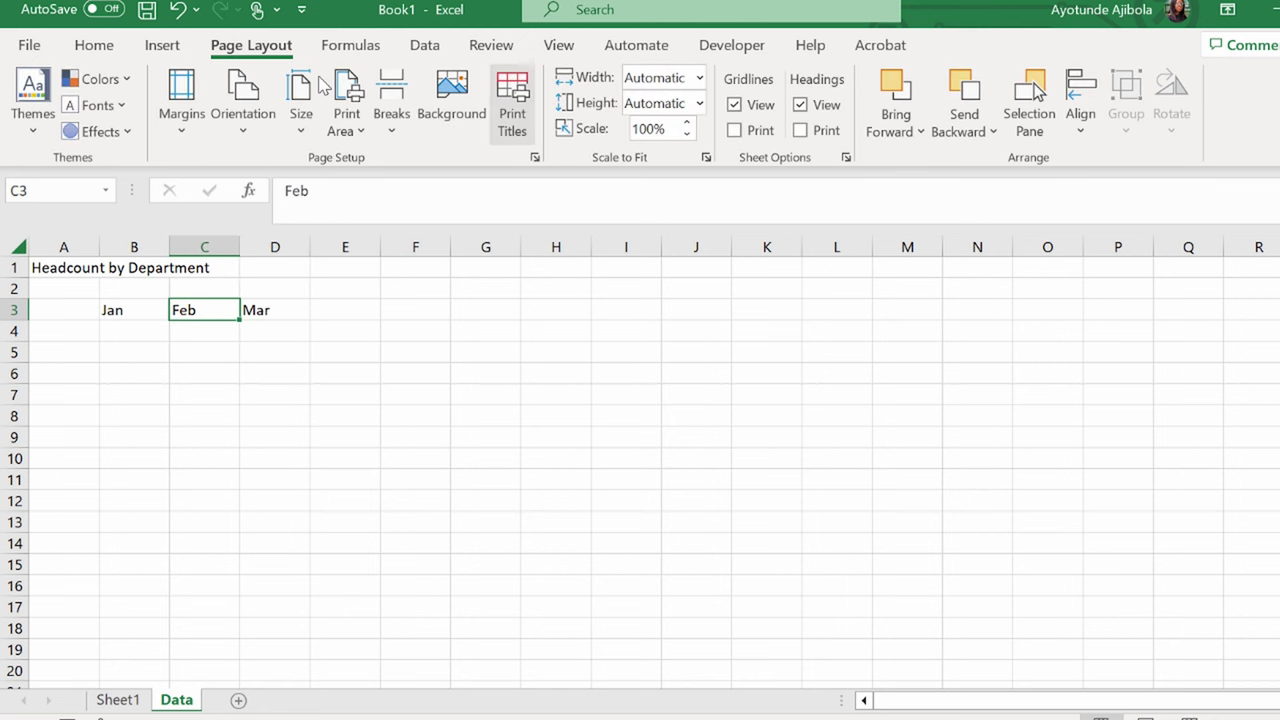
{"action": "key", "text": "shift+Left"}
{"action": "key", "text": "shift+Right"}
{"action": "key", "text": "shift+Right"}
{"action": "key", "text": "Delete"}
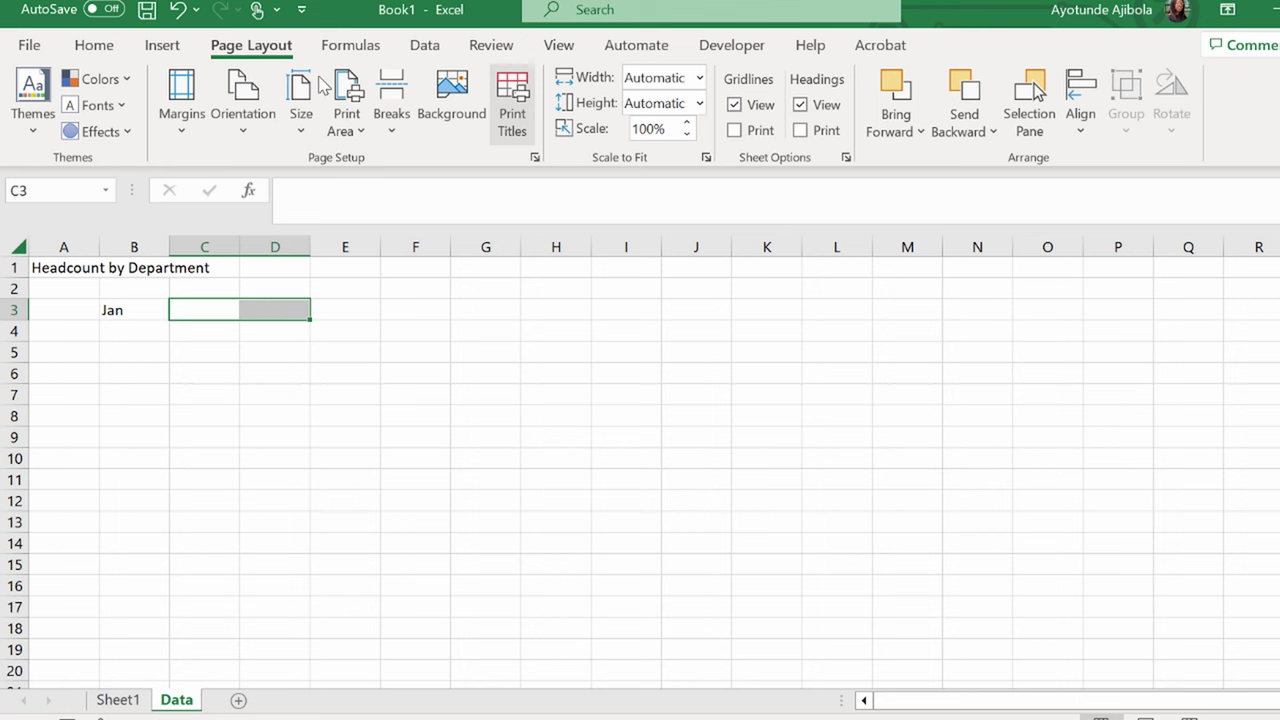
- Fill the month series from Jan in B3 across row 3 through Jul in H3
{"action": "left_click", "coordinate": [133, 310]}
{"action": "left_click_drag", "start_coordinate": [169, 320], "coordinate": [457, 320]}
- Enter Tax in cell A4 and extend the label to Tax & Finance by editing within the cell
{"action": "left_click", "coordinate": [63, 331]}
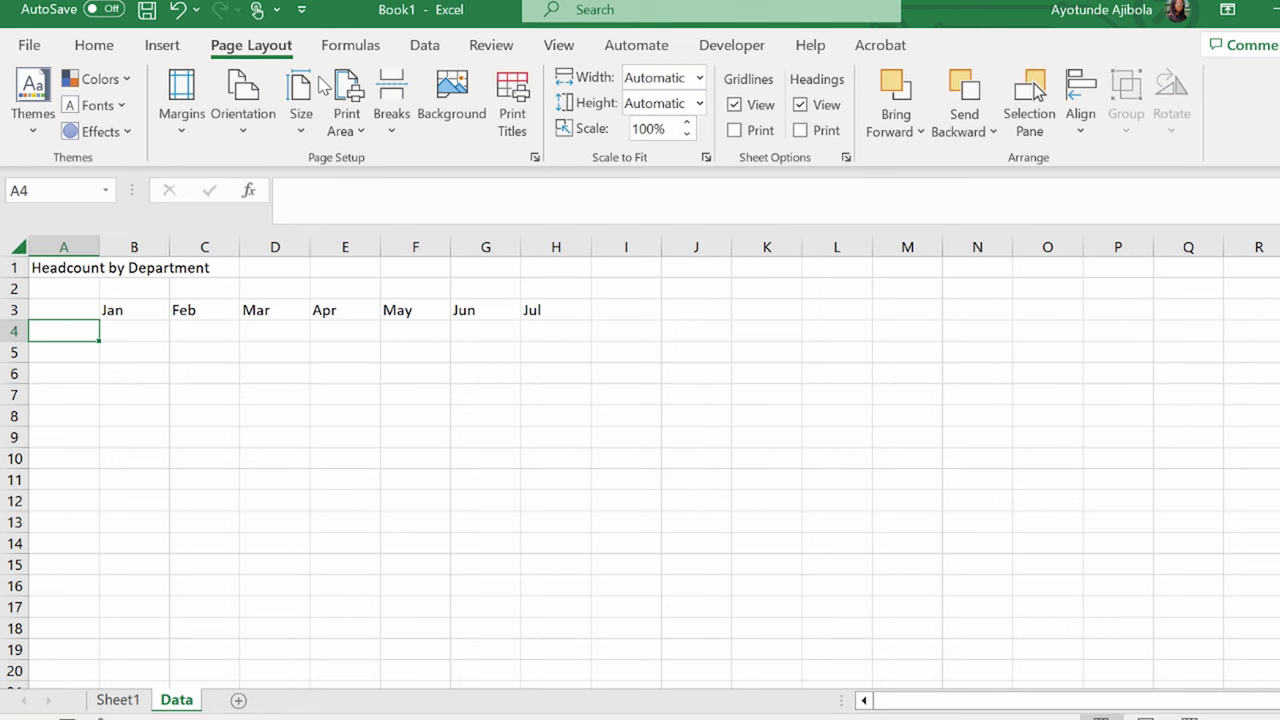
{"action": "type", "text": "Tax"}
{"action": "key", "text": "F2"}
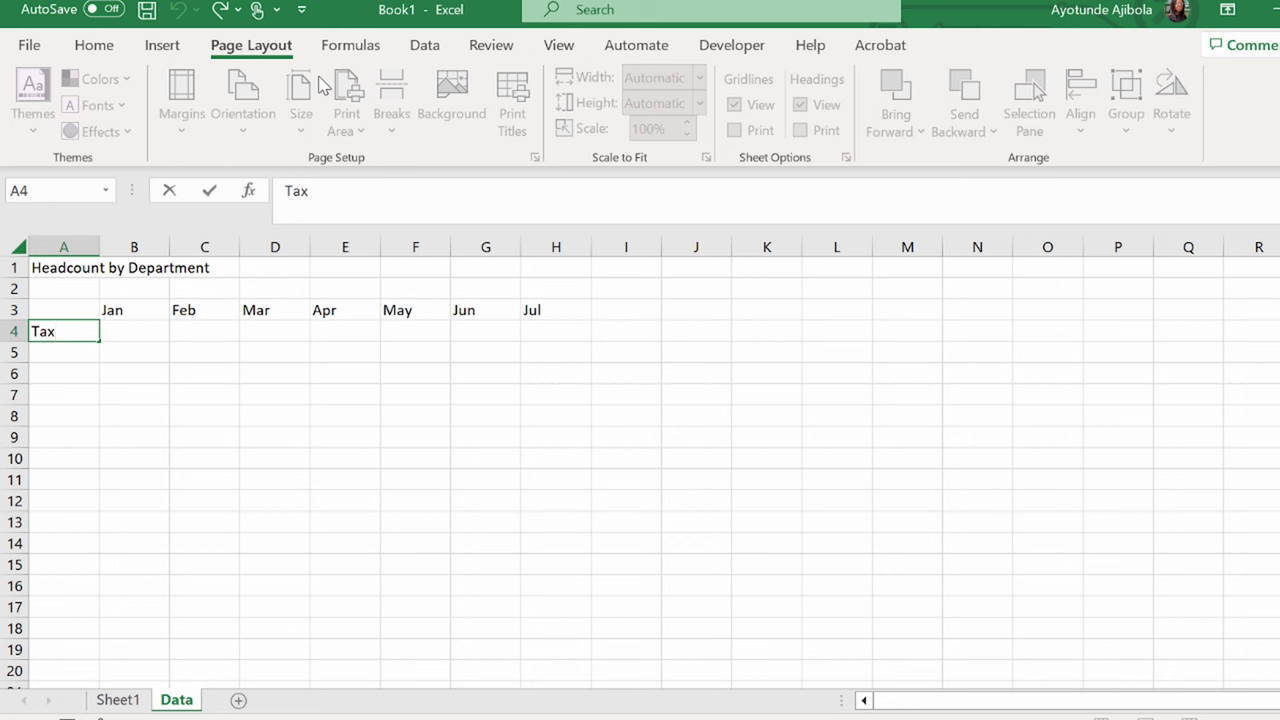
{"action": "type", "text": "& Finance"}
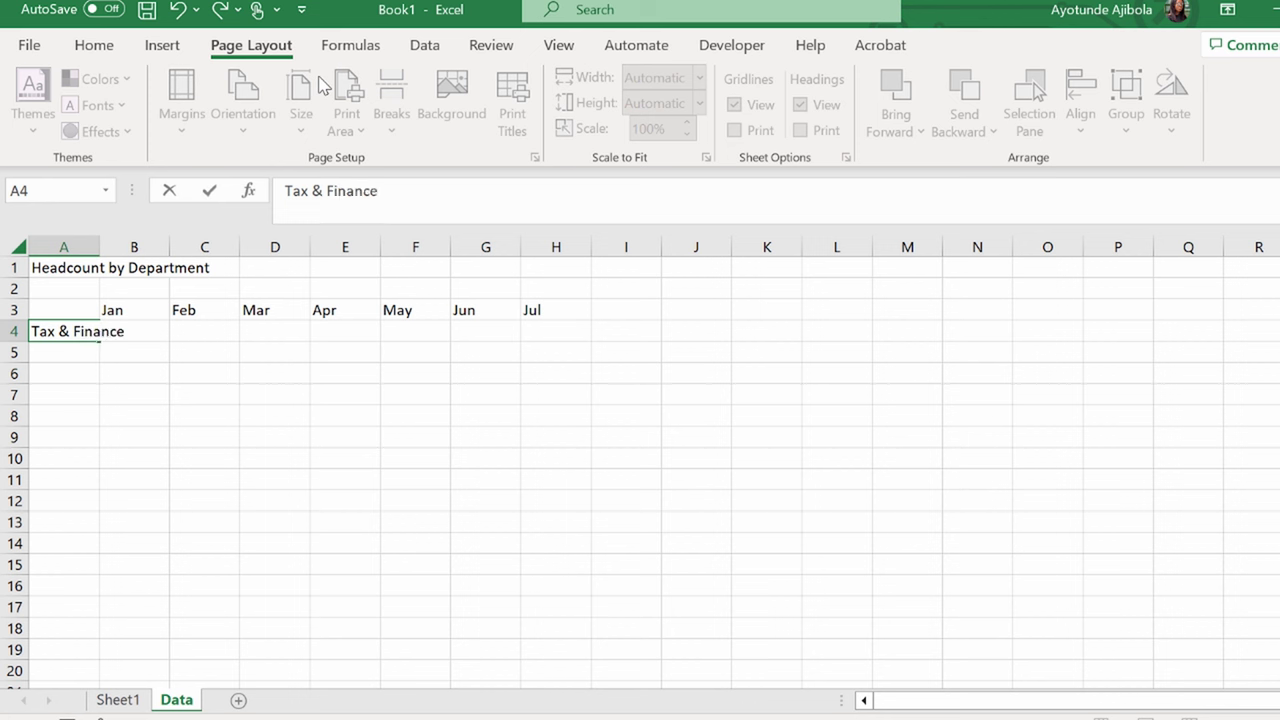
{"action": "key", "text": "ctrl+Return"}
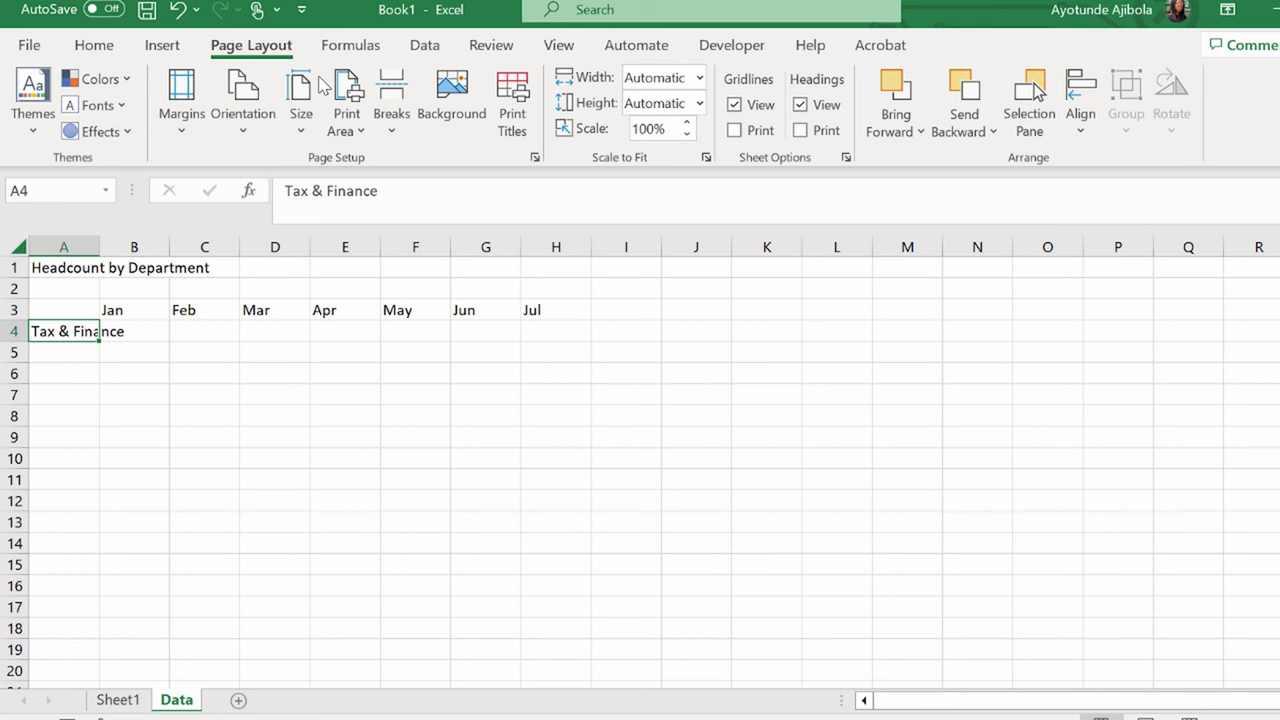
- Shorten the label in A4 to Tax, and enter 30 as its January headcount in B4
{"action": "key", "text": "F2"}
{"action": "key", "text": "BackSpace"}
{"action": "key", "text": "BackSpace"}
{"action": "key", "text": "BackSpace"}
{"action": "key", "text": "BackSpace"}
{"action": "key", "text": "BackSpace"}
{"action": "key", "text": "BackSpace"}
{"action": "key", "text": "BackSpace"}
{"action": "key", "text": "BackSpace"}
{"action": "key", "text": "BackSpace"}
{"action": "key", "text": "BackSpace"}
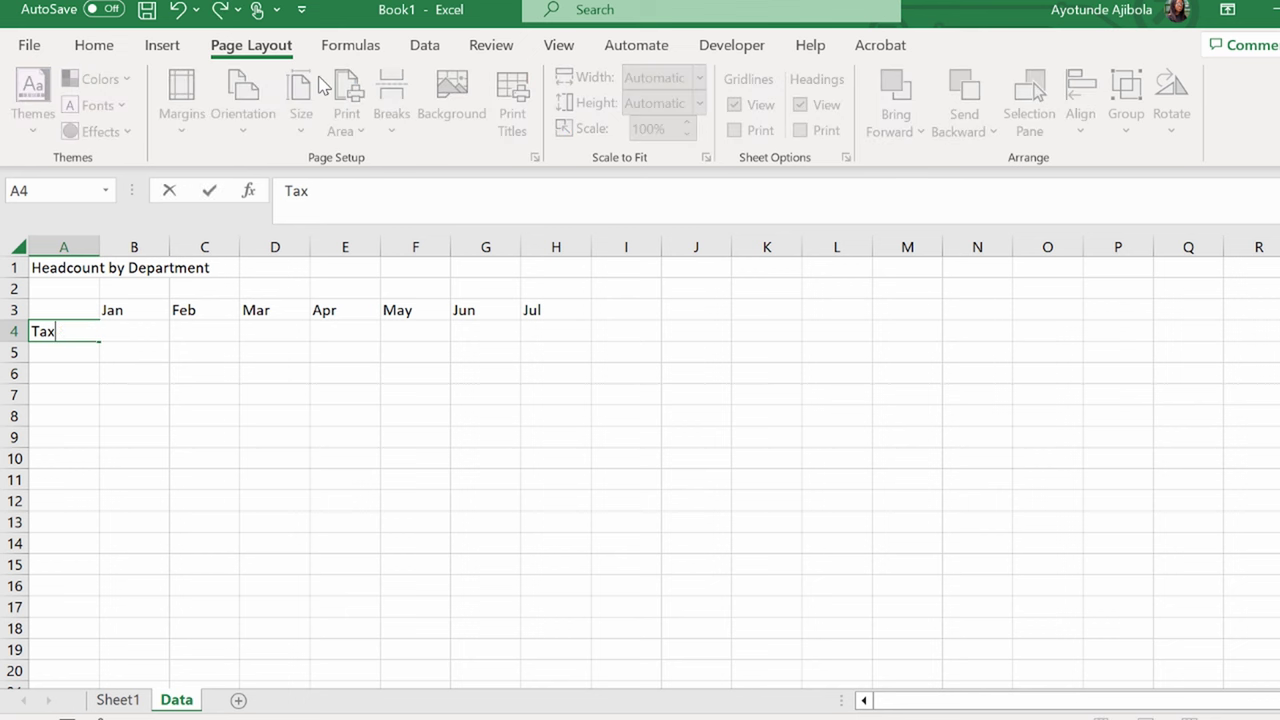
{"action": "key", "text": "Tab"}
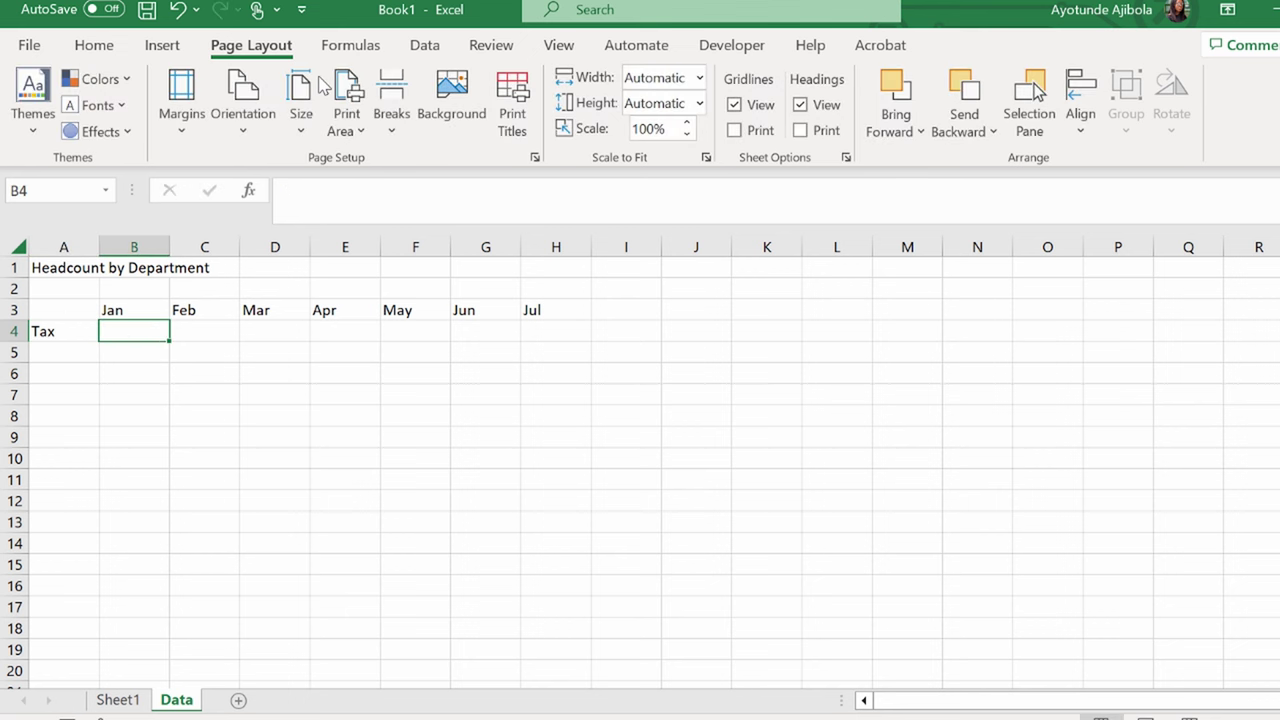
{"action": "type", "text": "30"}
{"action": "key", "text": "Tab"}
- Enter 30 for February and March in C4 and D4, and clear both cells
{"action": "type", "text": "30"}
{"action": "key", "text": "Tab"}
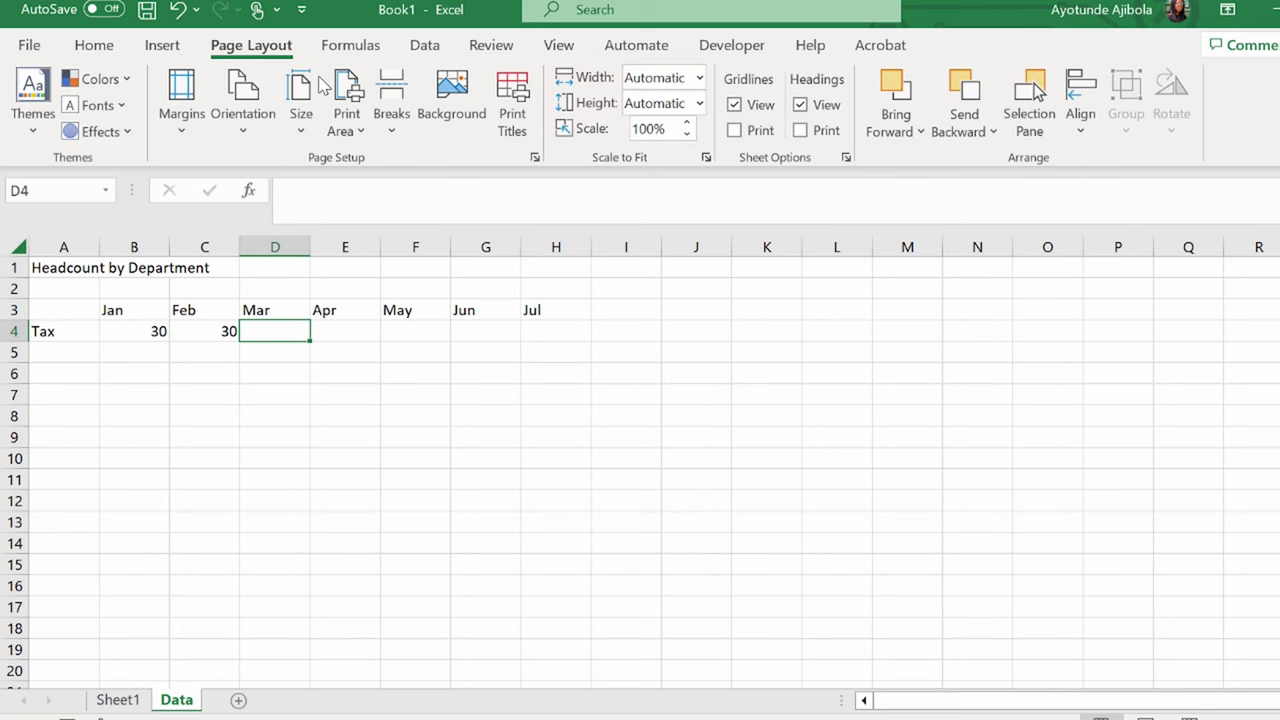
{"action": "type", "text": "30"}
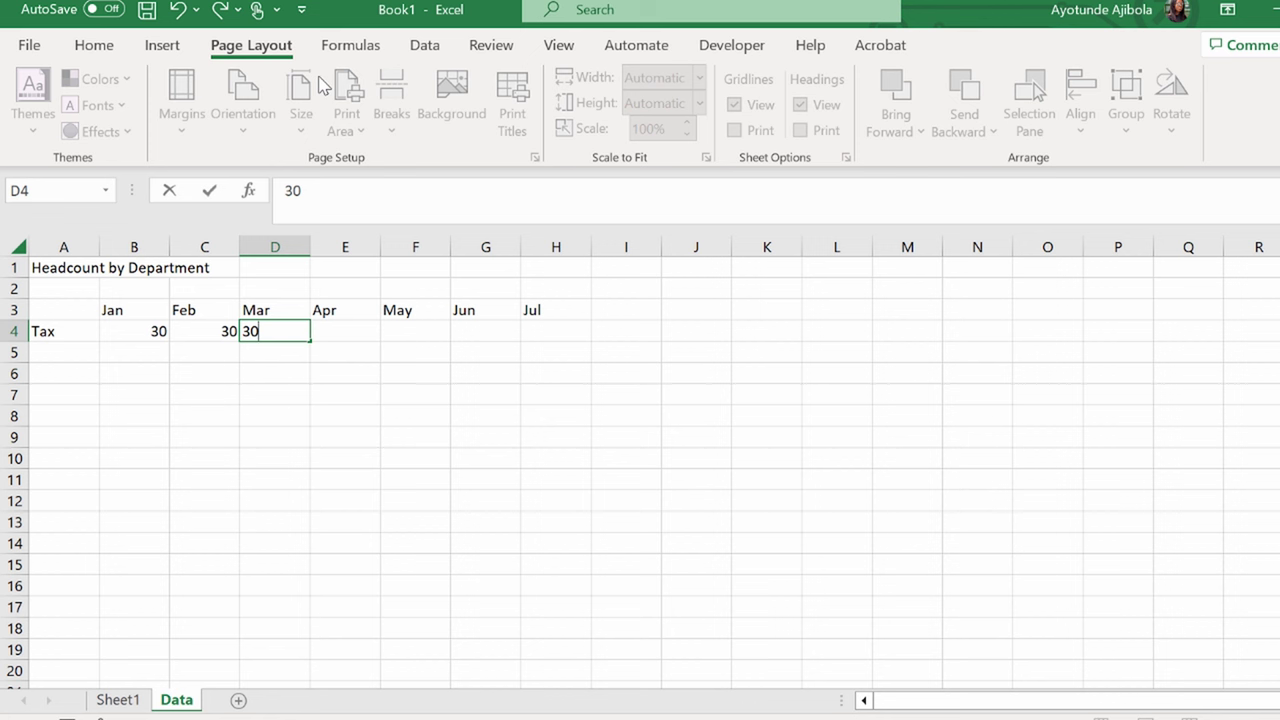
{"action": "left_click", "coordinate": [204, 543]}
{"action": "left_click", "coordinate": [204, 331]}
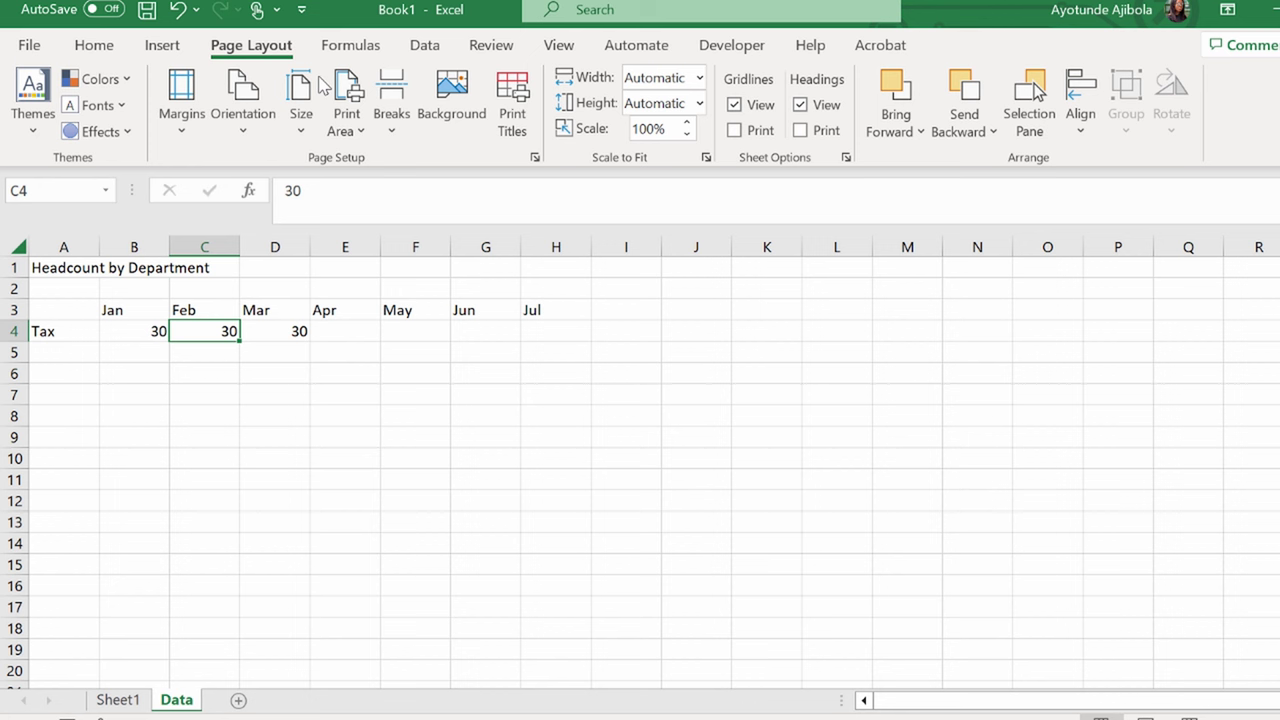
{"action": "left_click_drag", "start_coordinate": [204, 331], "coordinate": [345, 331]}
{"action": "key", "text": "ctrl+z"}
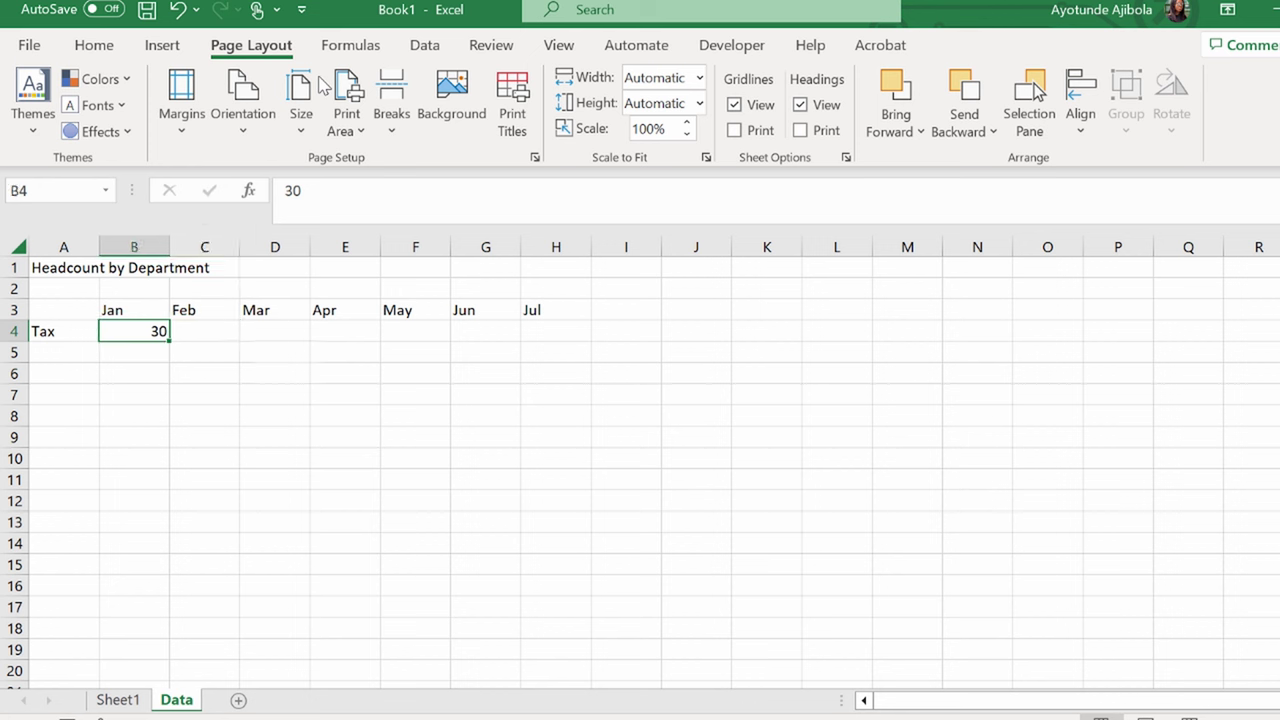
- Fill the Tax headcount of 30 from B4 across row 4 through July in H4
{"action": "left_click_drag", "start_coordinate": [170, 341], "coordinate": [585, 343]}
{"action": "left_click", "coordinate": [570, 333]}
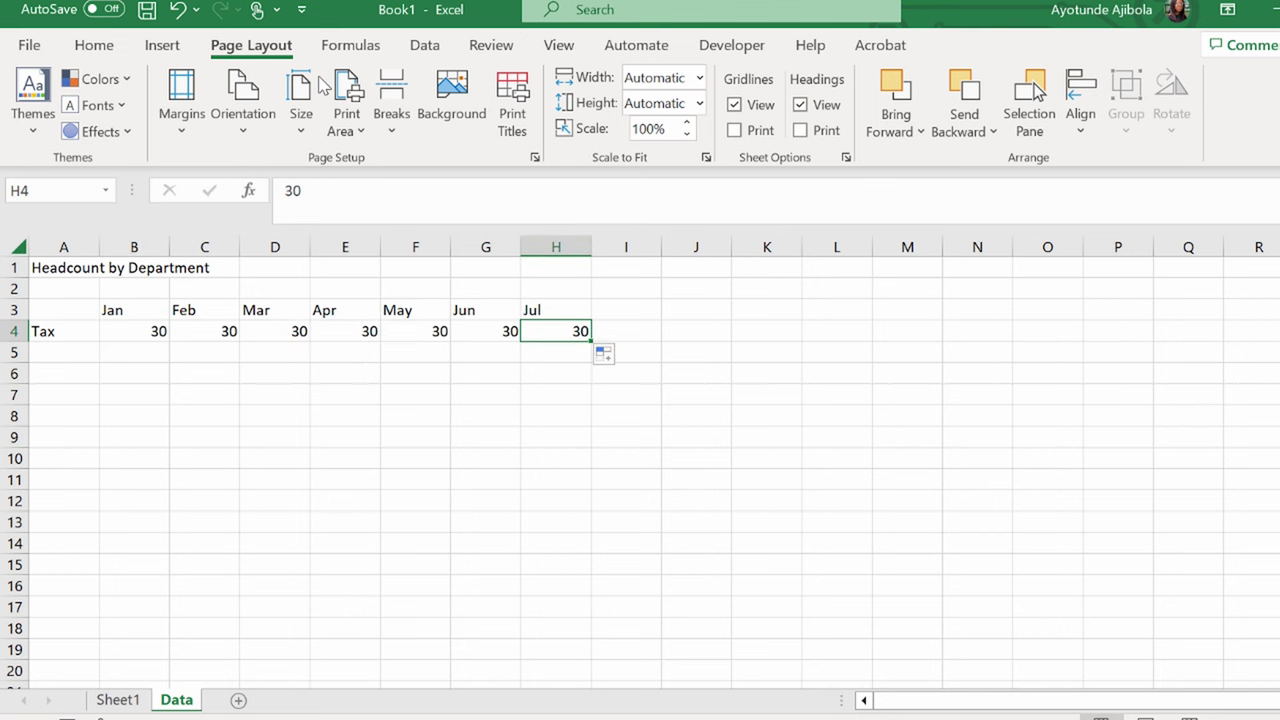
- Undo the last fill of the Tax row, and fill B4's 30 rightward across the range B4:H4 again
{"action": "key", "text": "ctrl+z"}
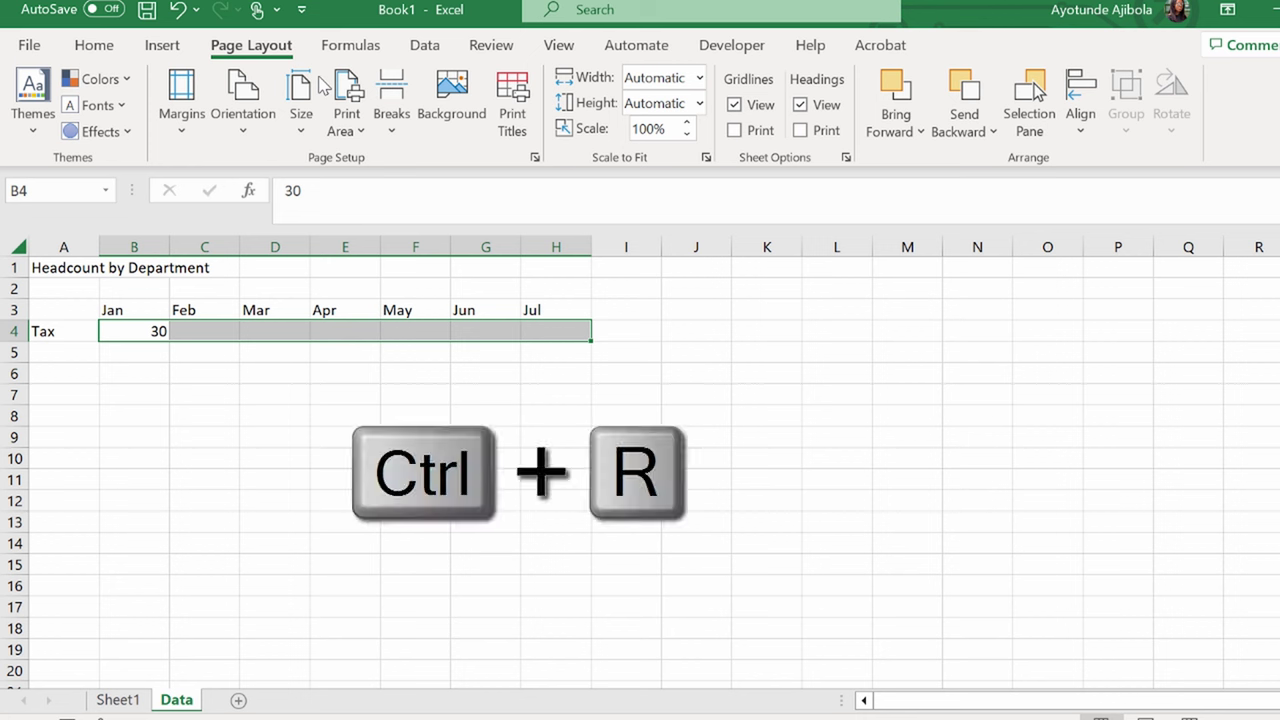
{"action": "key", "text": "ctrl+r"}
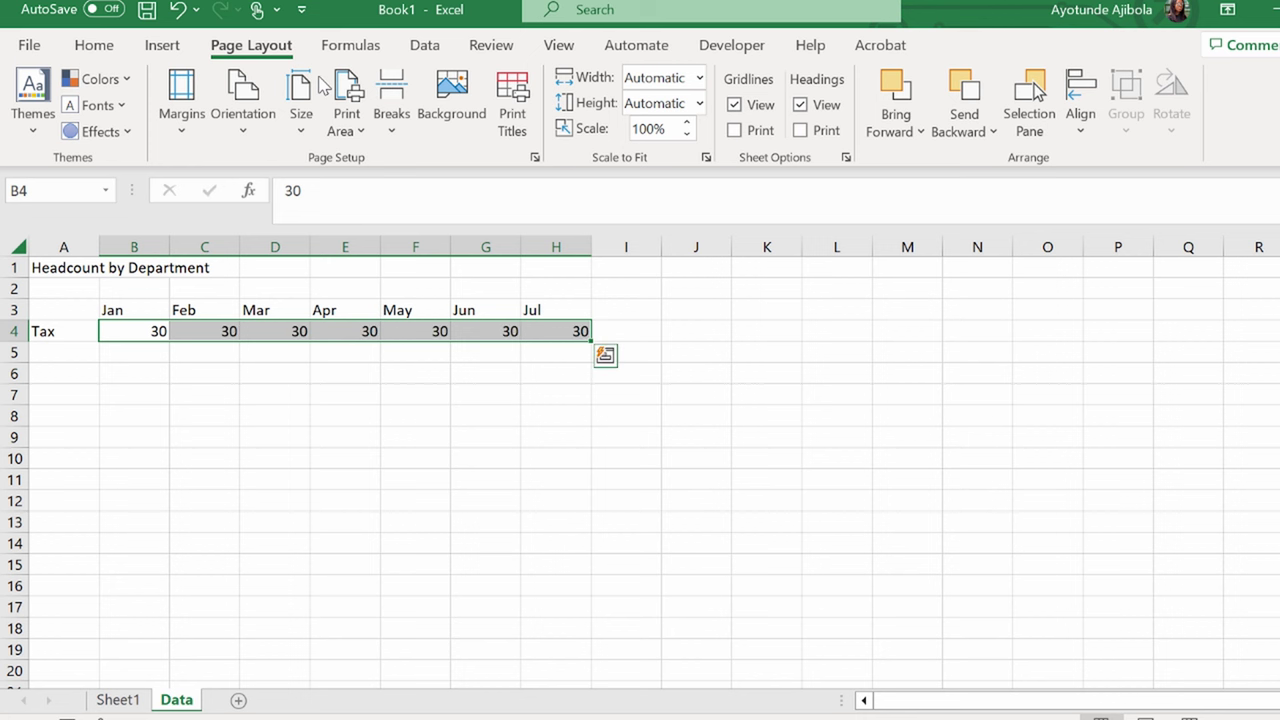
{"action": "key", "text": "ctrl+Right"}
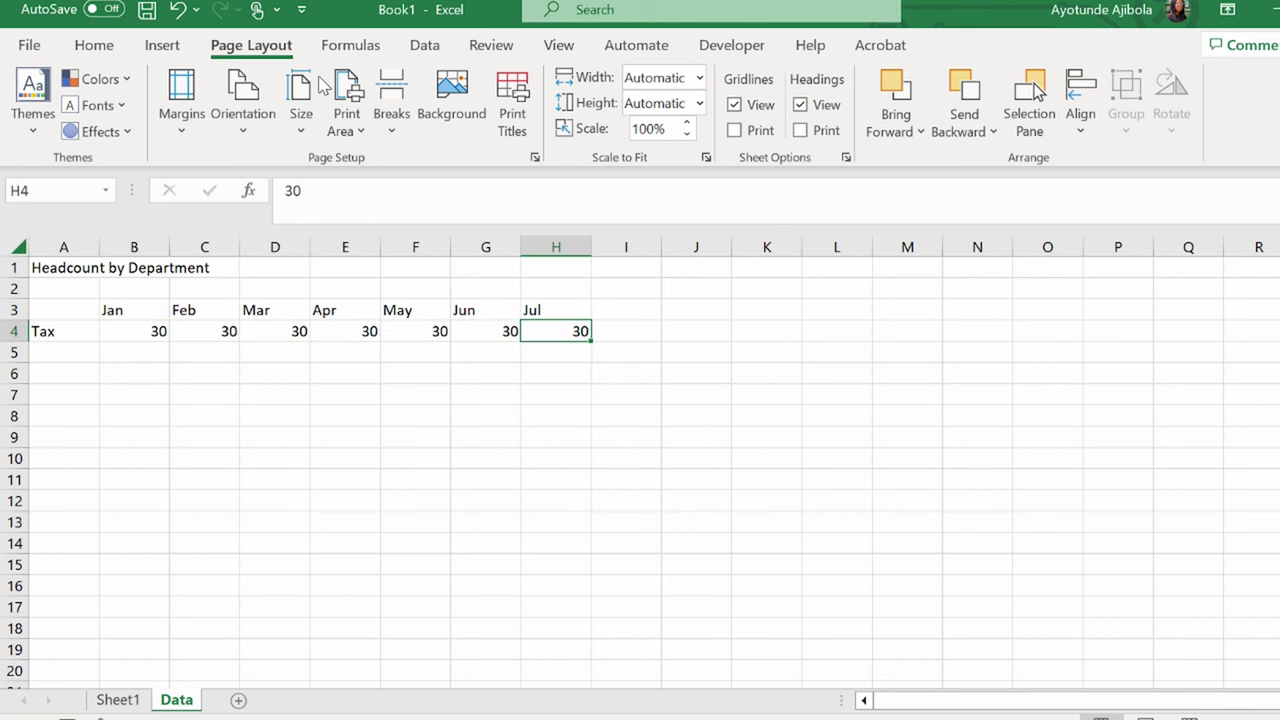
{"action": "key", "text": "Down"}
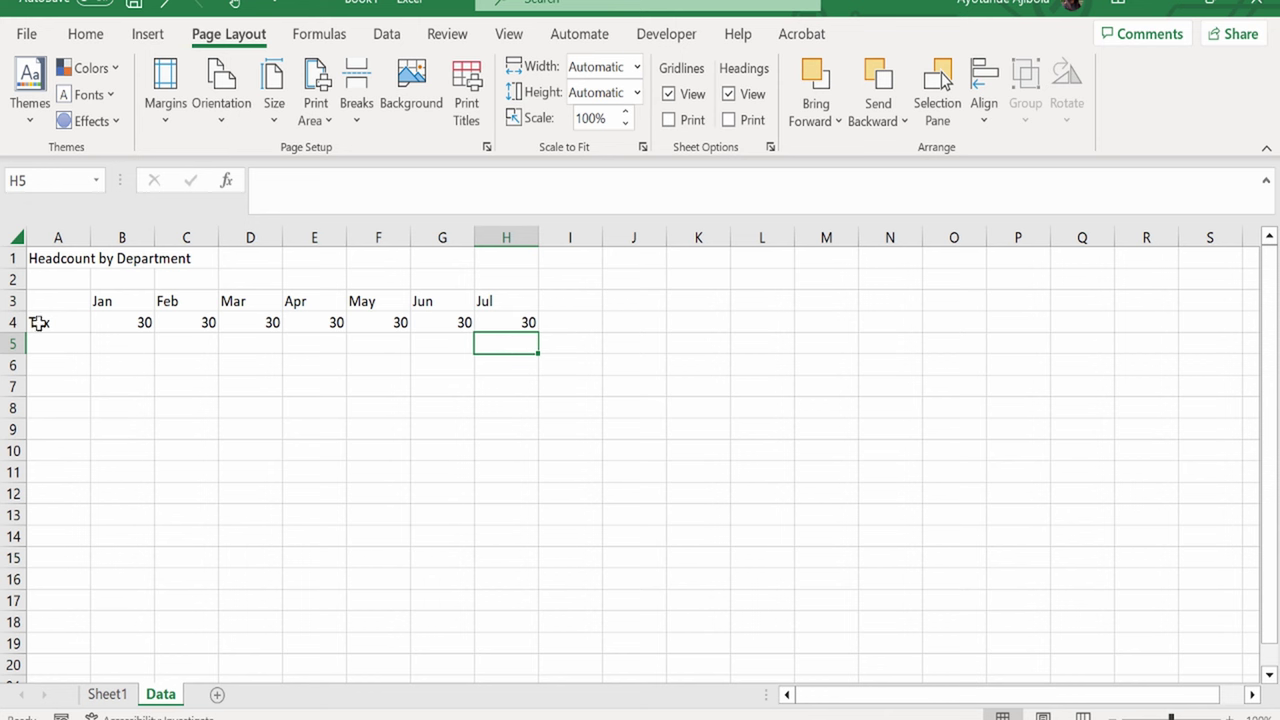
- Select the range A4:H7 and advance the active cell across row 4 to A5 without losing the selection
{"action": "left_click_drag", "start_coordinate": [40, 322], "coordinate": [500, 393]}
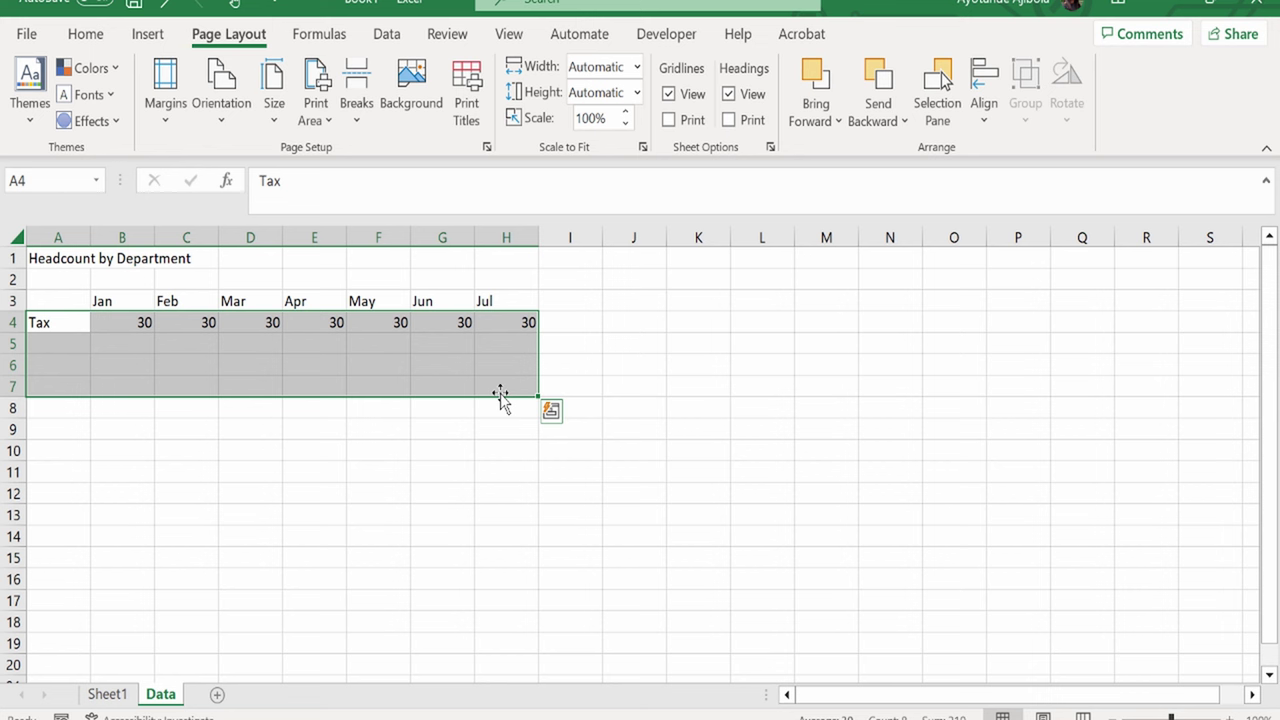
{"action": "key", "text": "Tab"}
{"action": "key", "text": "Tab"}
{"action": "key", "text": "Tab"}
{"action": "key", "text": "Tab"}
{"action": "key", "text": "Tab"}
{"action": "key", "text": "Tab"}
{"action": "key", "text": "Tab"}
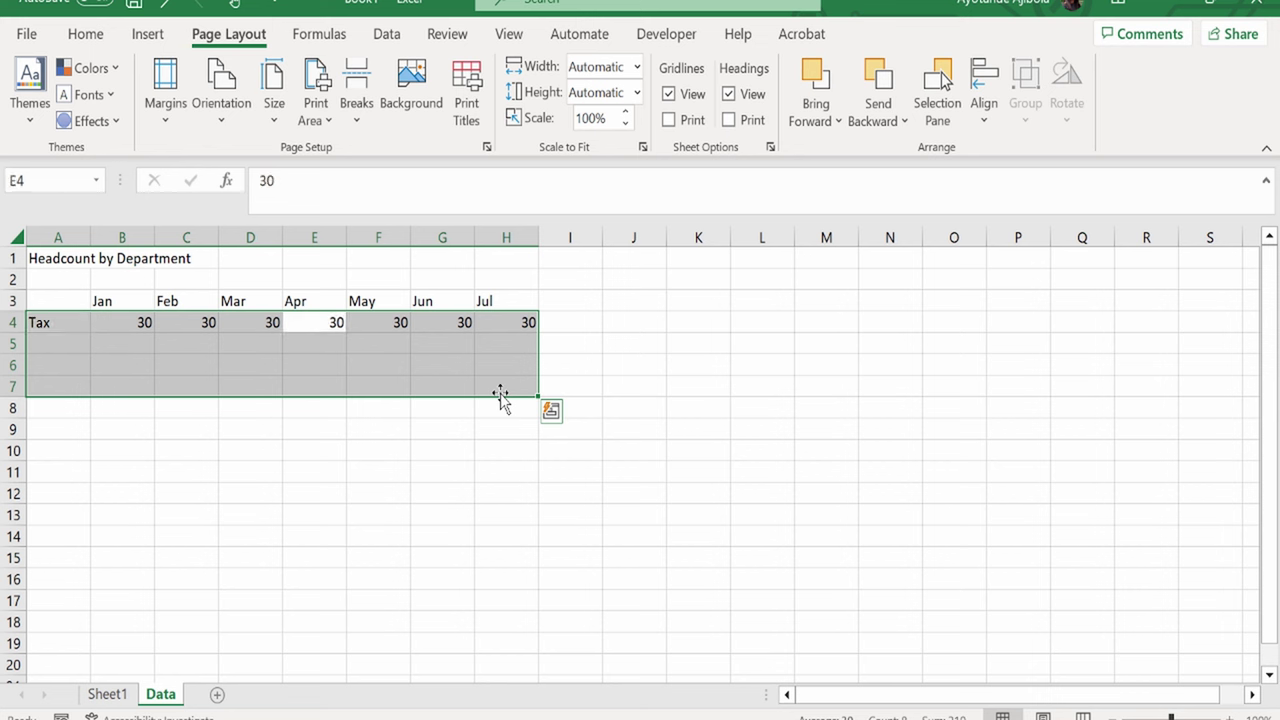
{"action": "key", "text": "Tab"}
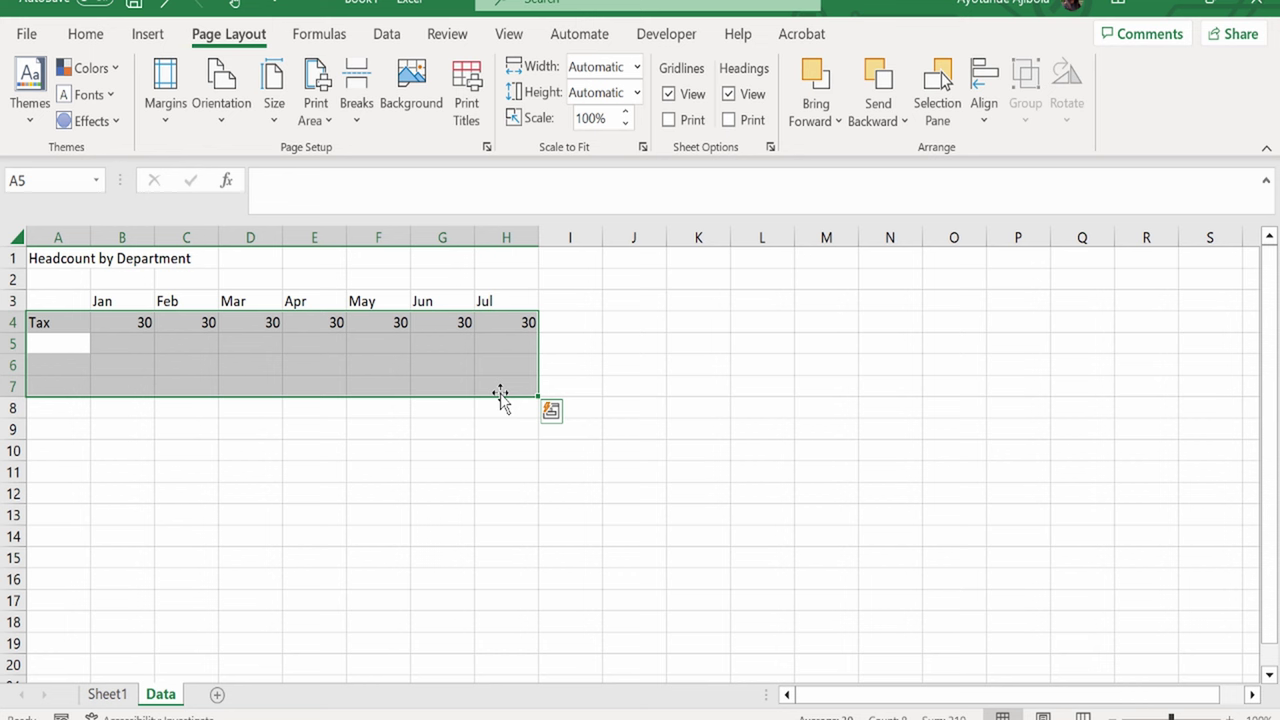
- Enter Finance in A5, with headcounts of 15 for January and February and 10 for March
{"action": "type", "text": "Finan"}
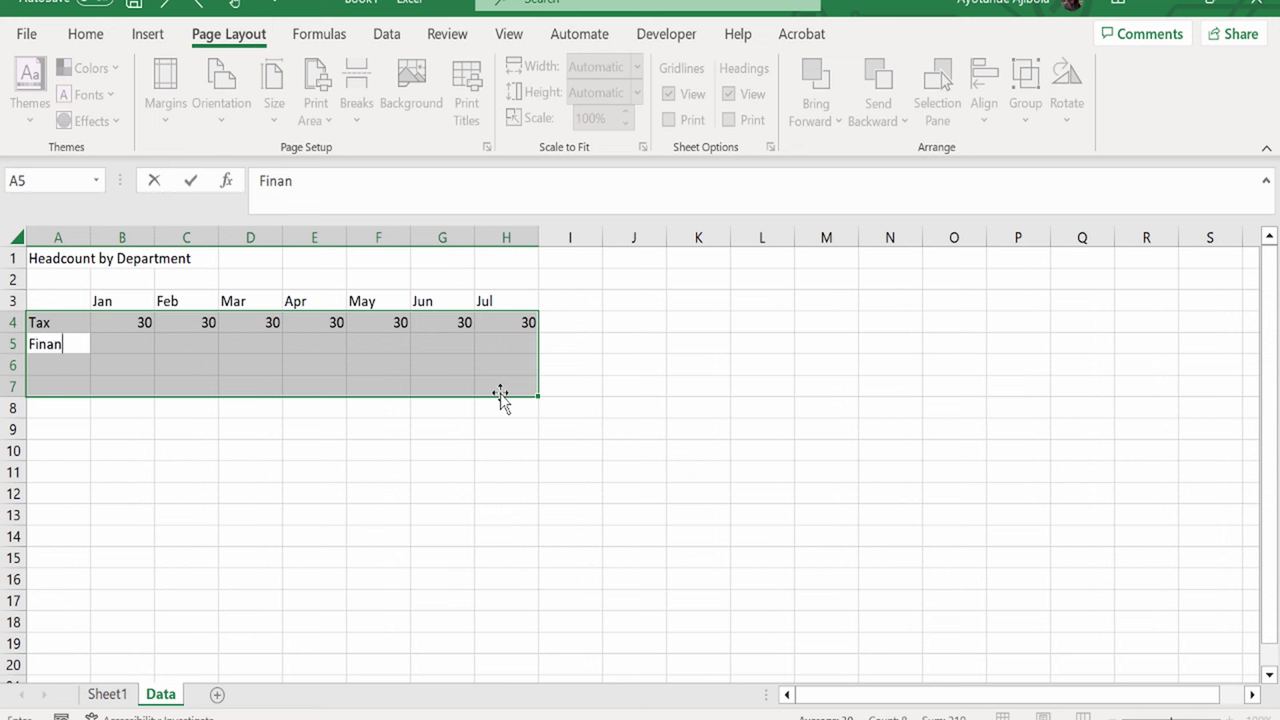
{"action": "type", "text": "ce"}
{"action": "key", "text": "Tab"}
{"action": "type", "text": "15"}
{"action": "key", "text": "Tab"}
{"action": "type", "text": "15"}
{"action": "key", "text": "Tab"}
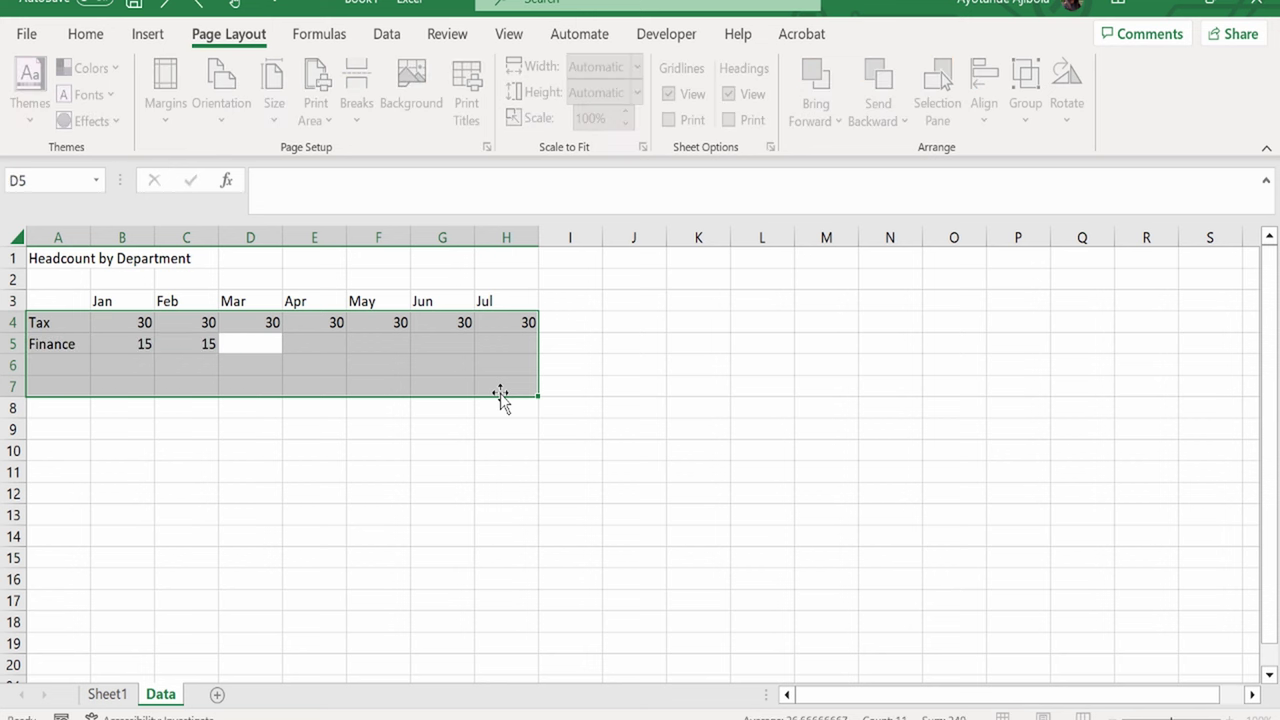
{"action": "type", "text": "15"}
{"action": "left_click", "coordinate": [593, 365]}
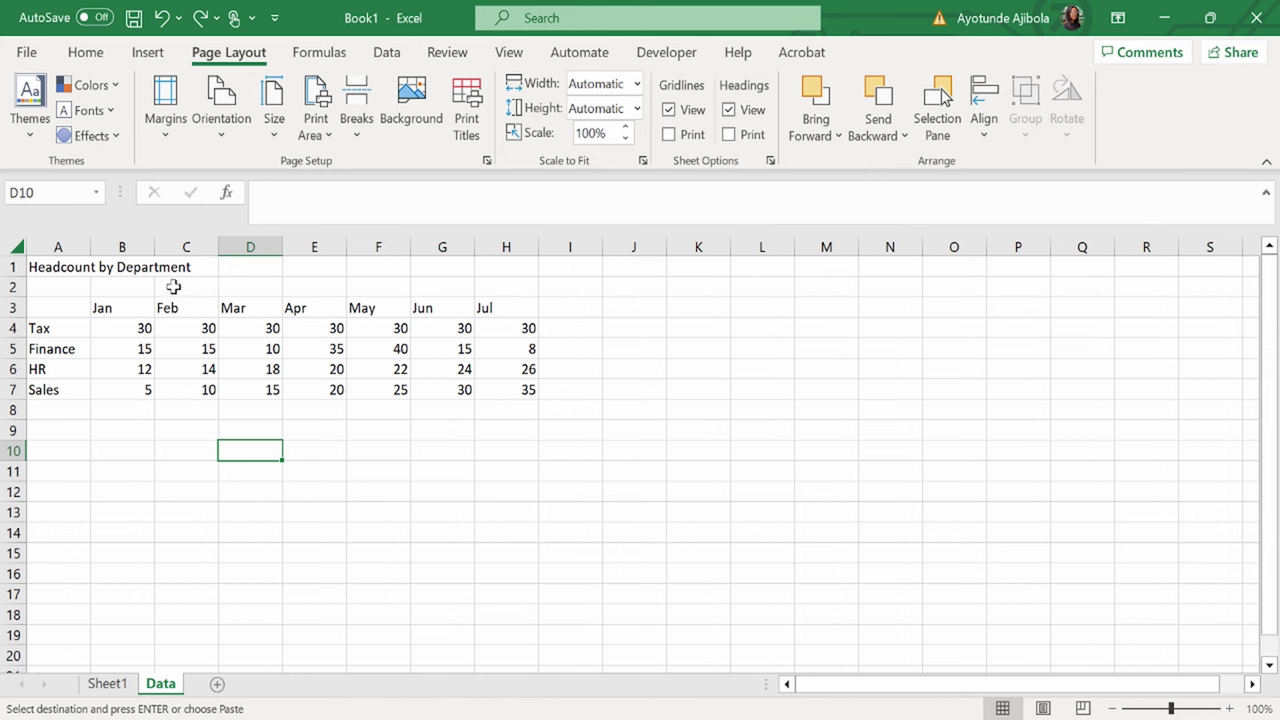
- Merge and center the title Headcount by Department across A1:H1
{"action": "left_click", "coordinate": [58, 267]}
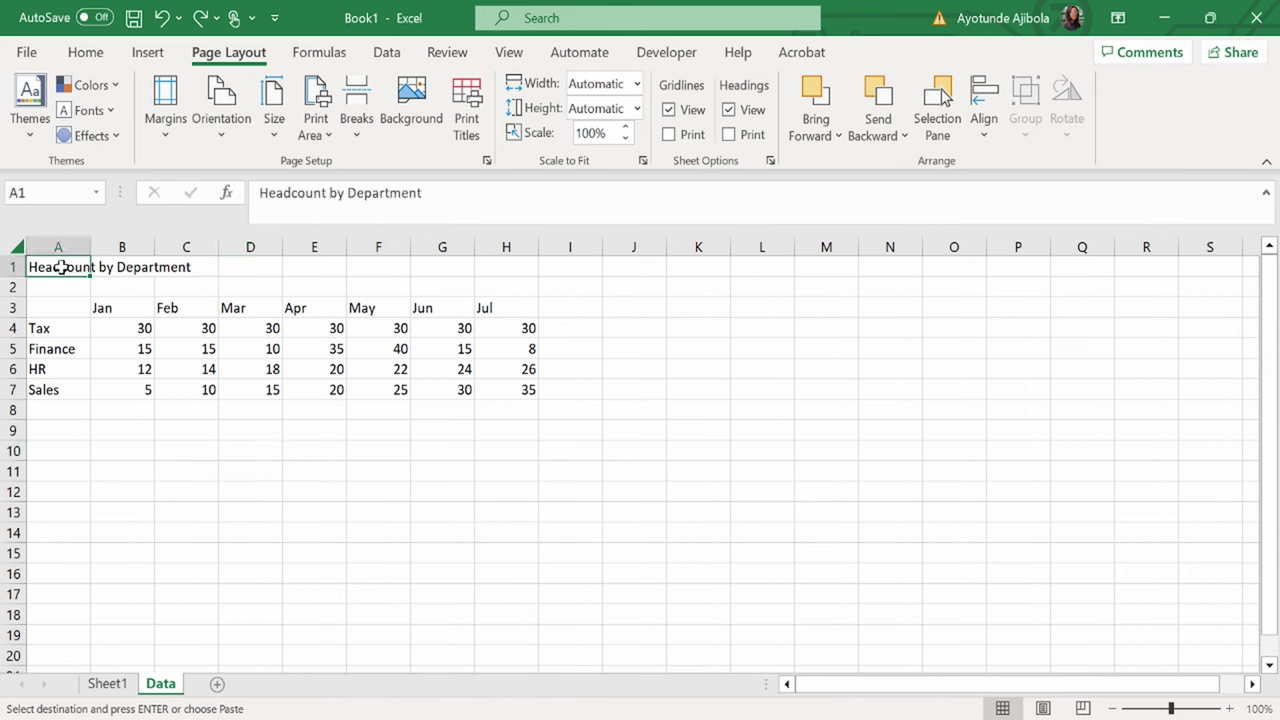
{"action": "left_click", "coordinate": [40, 272]}
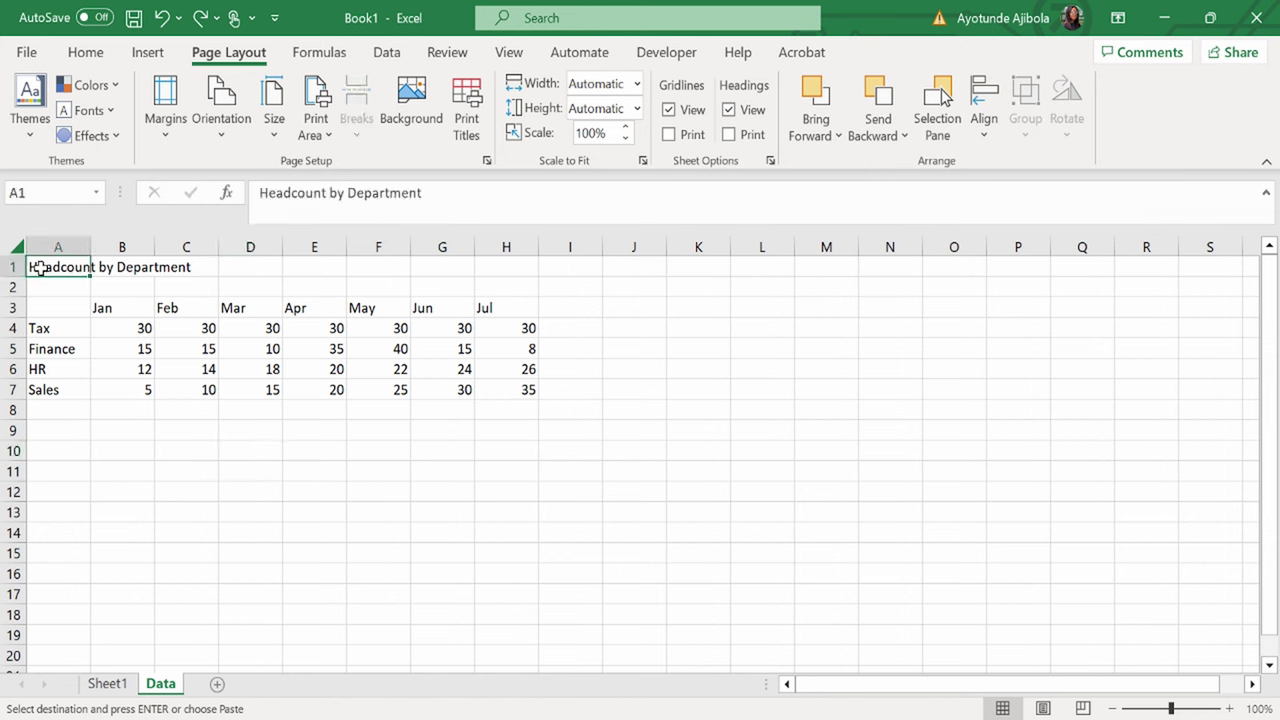
{"action": "left_click", "coordinate": [148, 52]}
{"action": "left_click_drag", "start_coordinate": [40, 267], "coordinate": [498, 267]}
{"action": "left_click", "coordinate": [86, 52]}
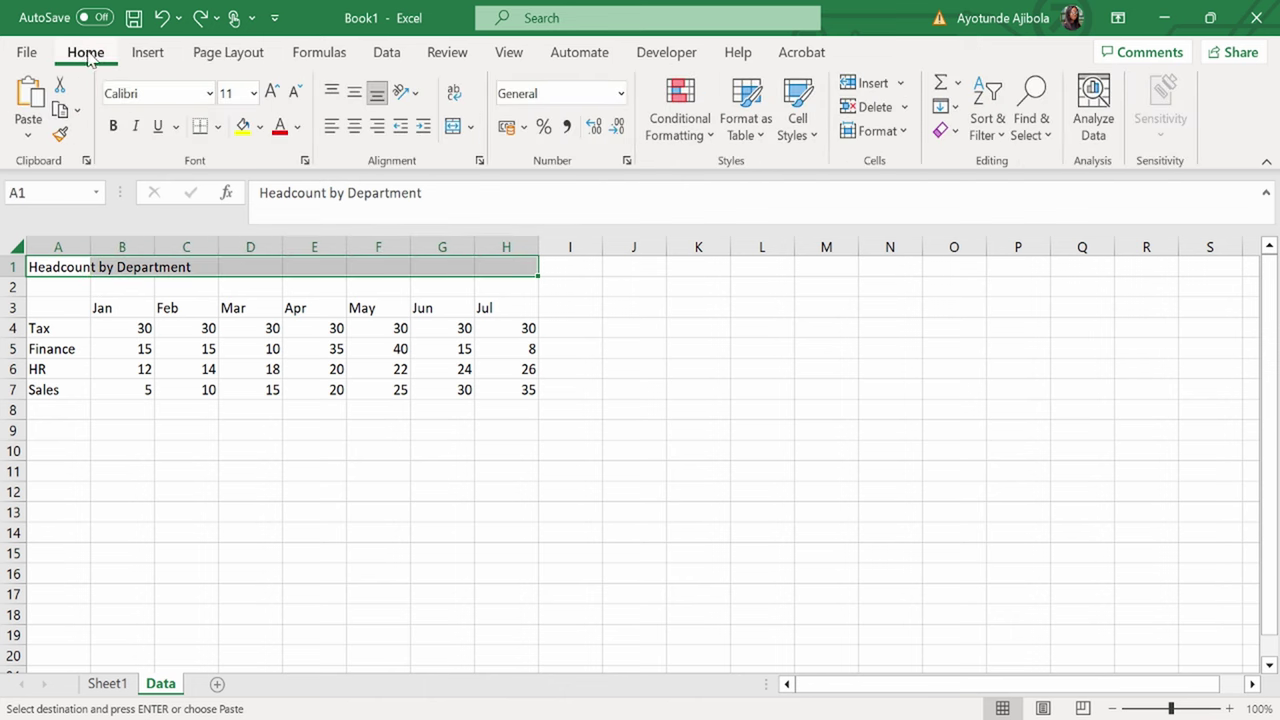
{"action": "left_click", "coordinate": [453, 128]}
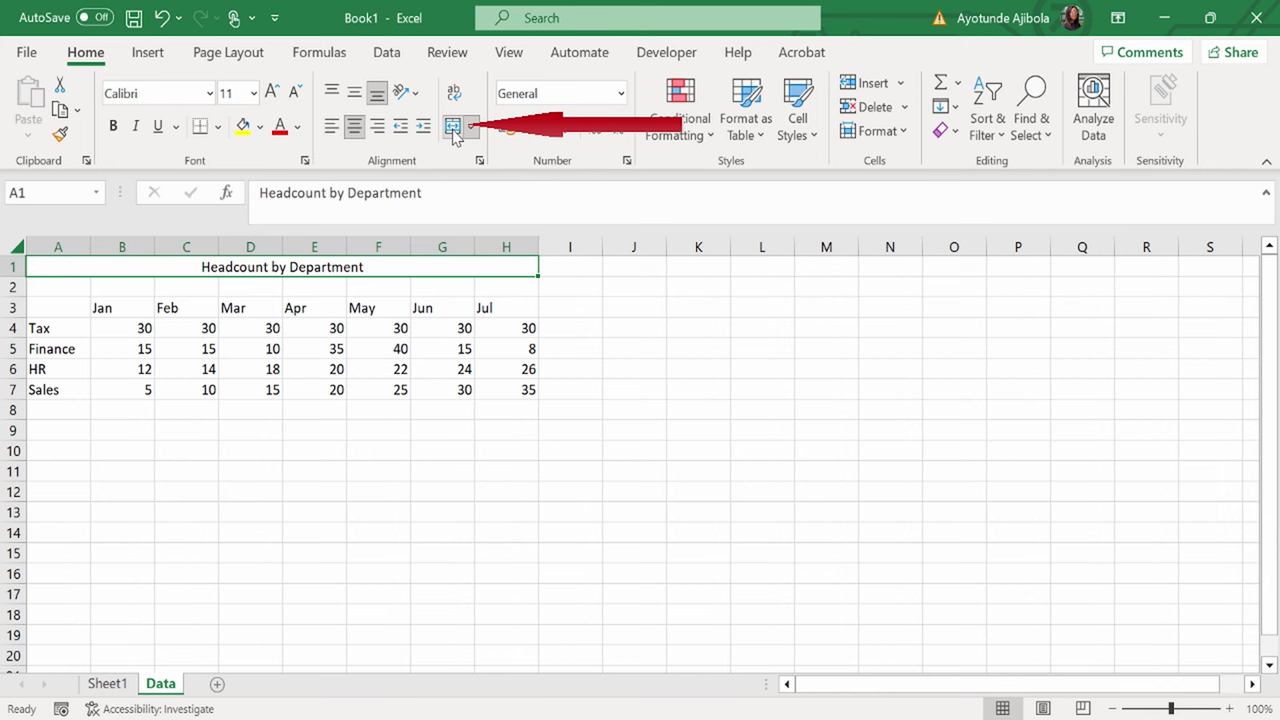
- Make the month headings in B3:H3 bold
{"action": "left_click", "coordinate": [185, 328]}
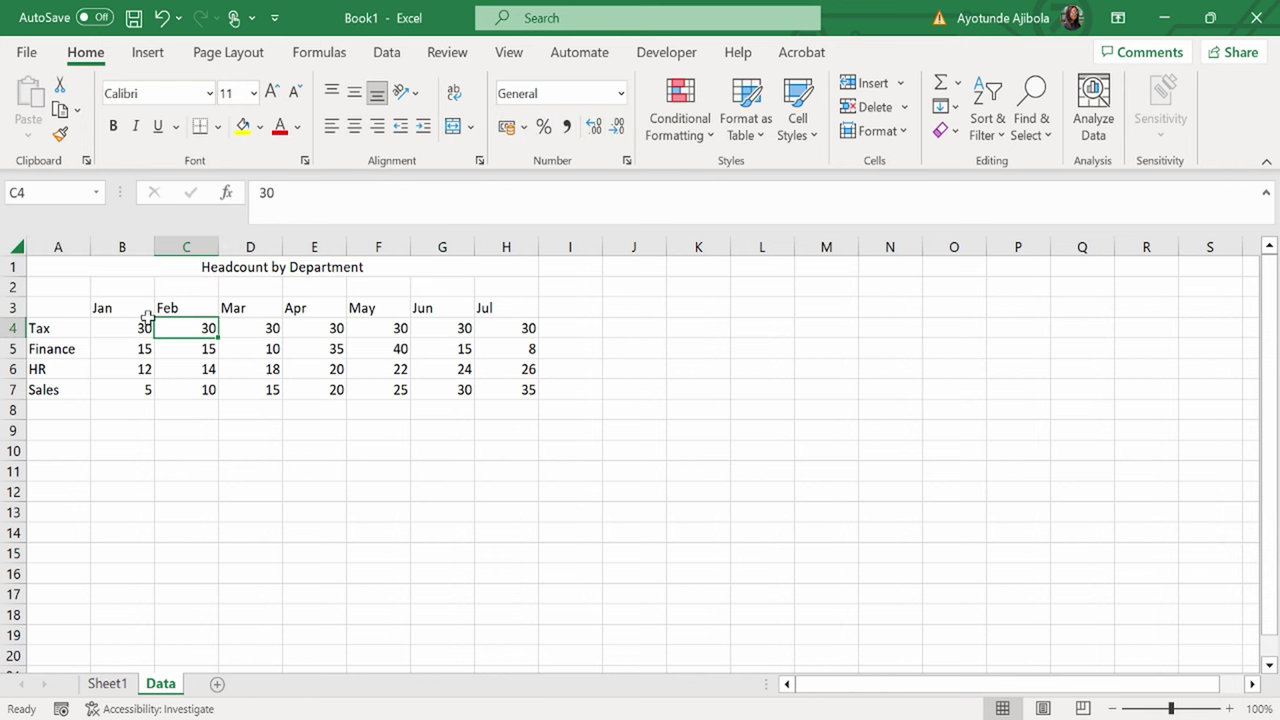
{"action": "left_click_drag", "start_coordinate": [130, 308], "coordinate": [510, 308]}
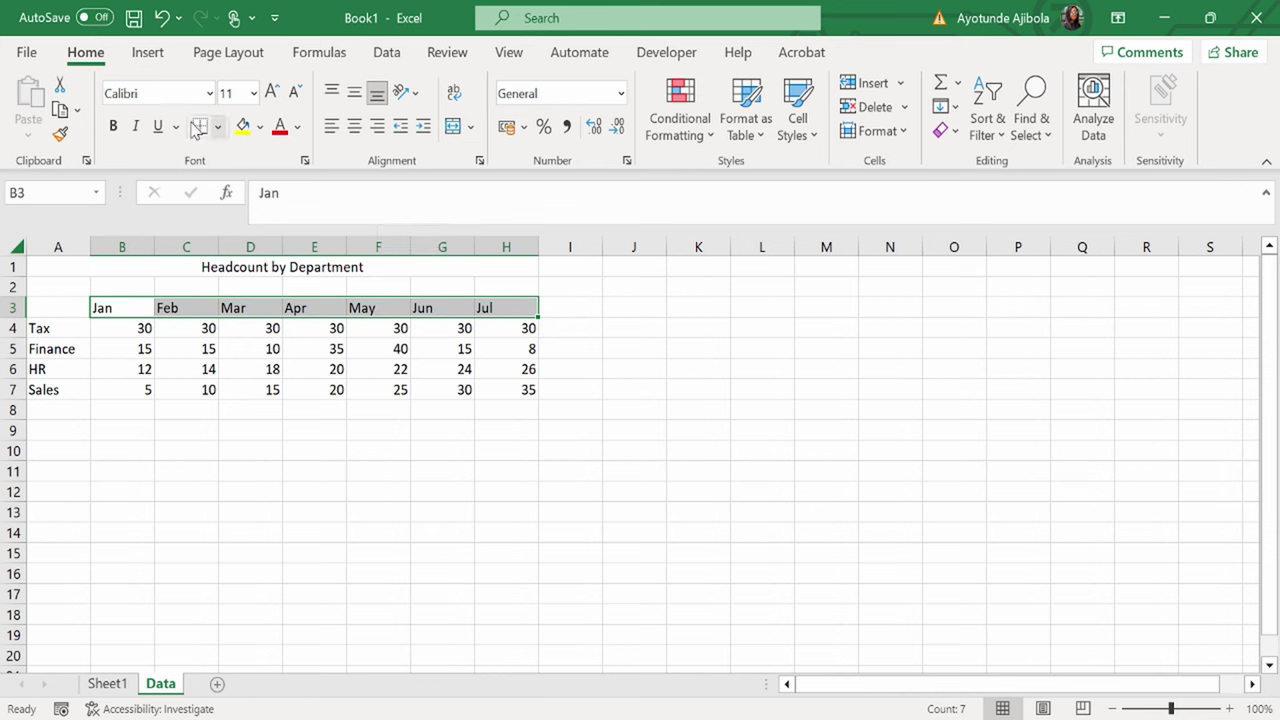
{"action": "left_click", "coordinate": [114, 128]}
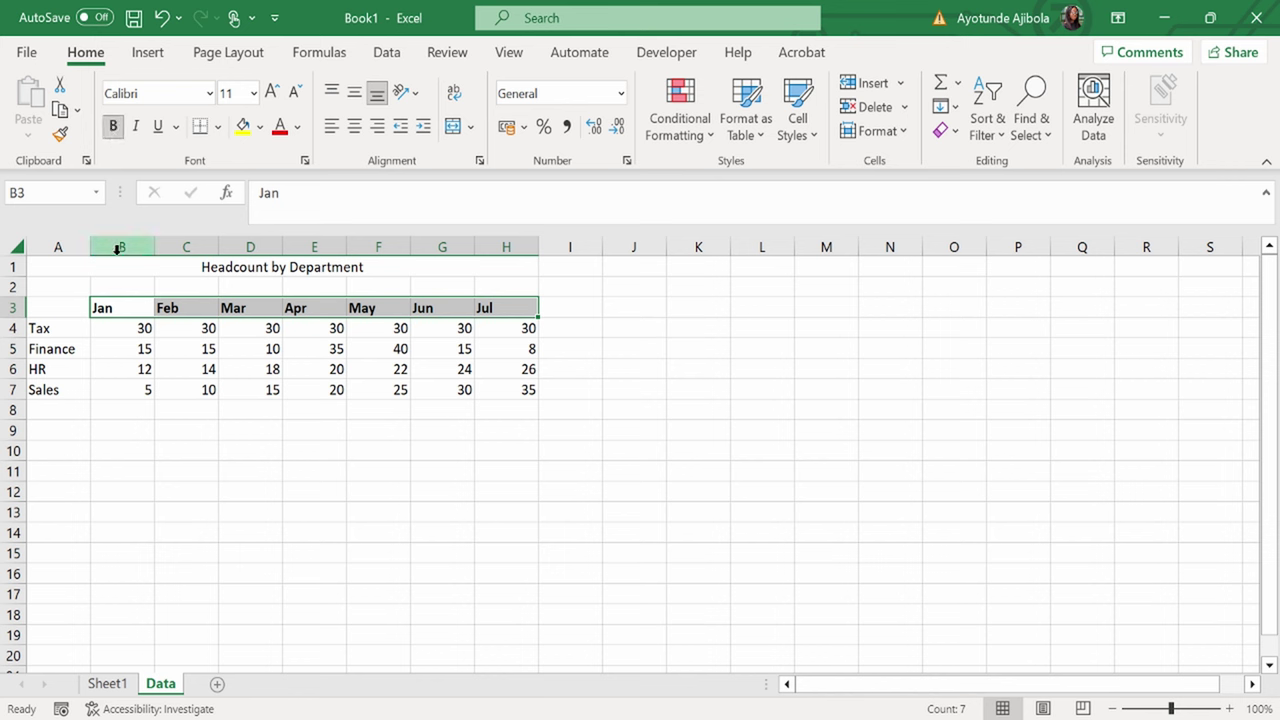
- Auto-fit columns B through H to their contents, and widen them slightly to one equal width
{"action": "left_click_drag", "start_coordinate": [118, 249], "coordinate": [509, 363]}
{"action": "double_click", "coordinate": [155, 247]}
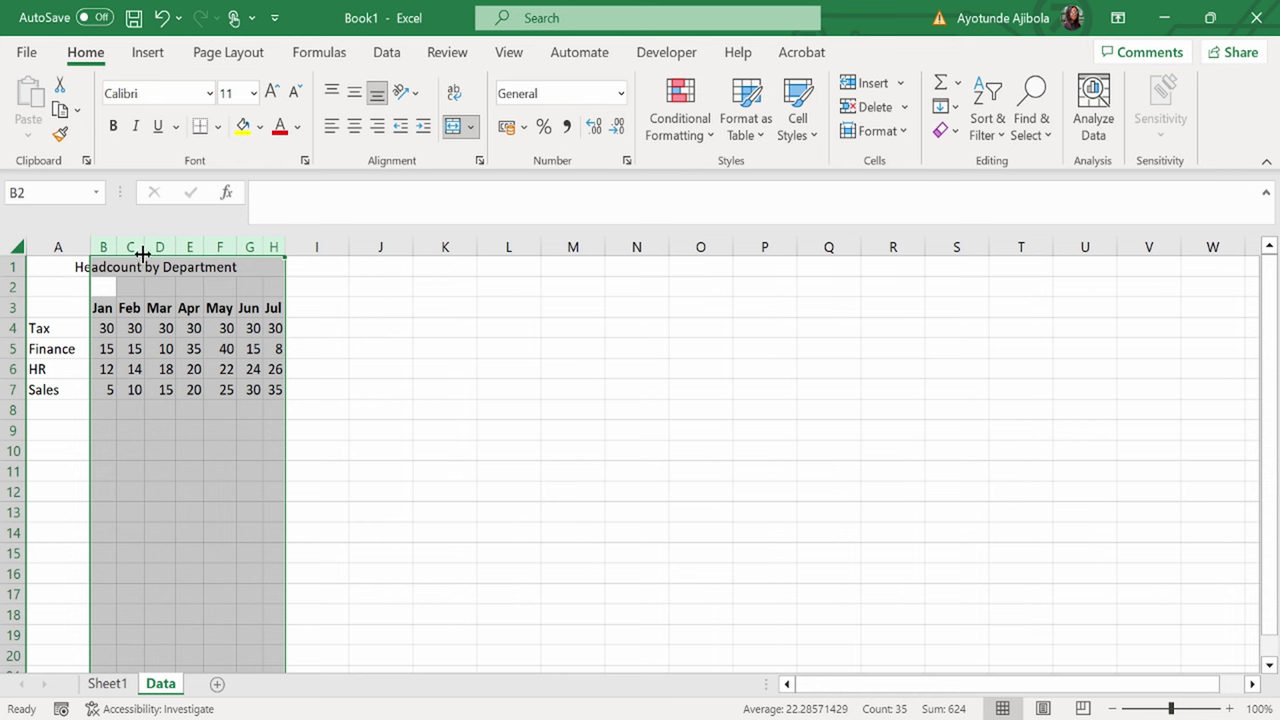
{"action": "left_click_drag", "start_coordinate": [143, 252], "coordinate": [152, 250]}
- Apply a thick bottom border to the month headings in B3:H3
{"action": "left_click_drag", "start_coordinate": [100, 308], "coordinate": [320, 308]}
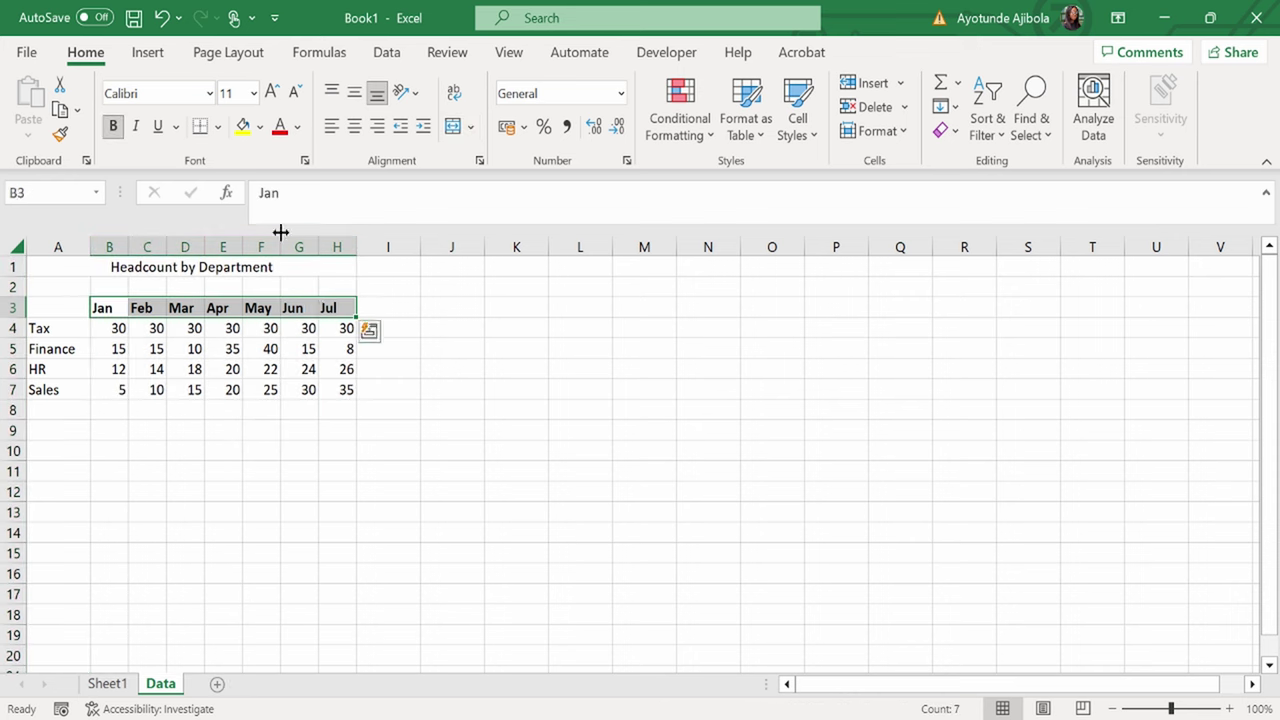
{"action": "left_click", "coordinate": [218, 127]}
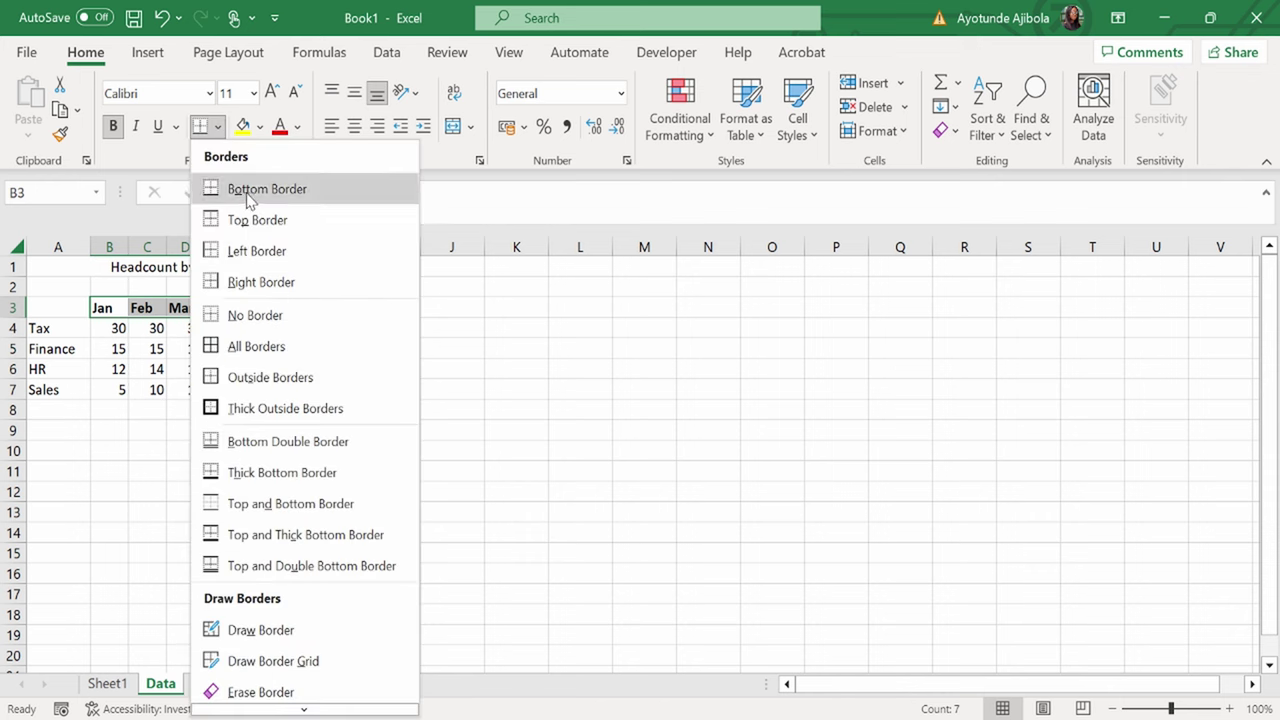
{"action": "left_click", "coordinate": [277, 484]}
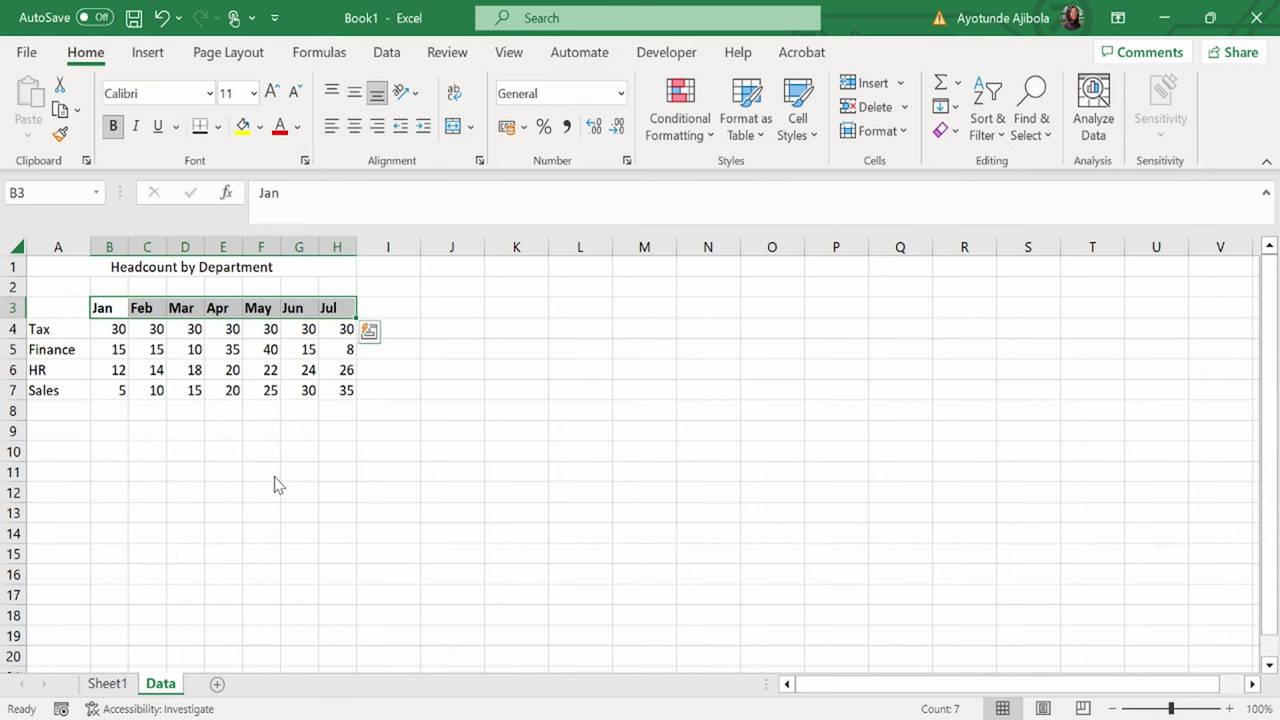
{"action": "left_click", "coordinate": [284, 473]}
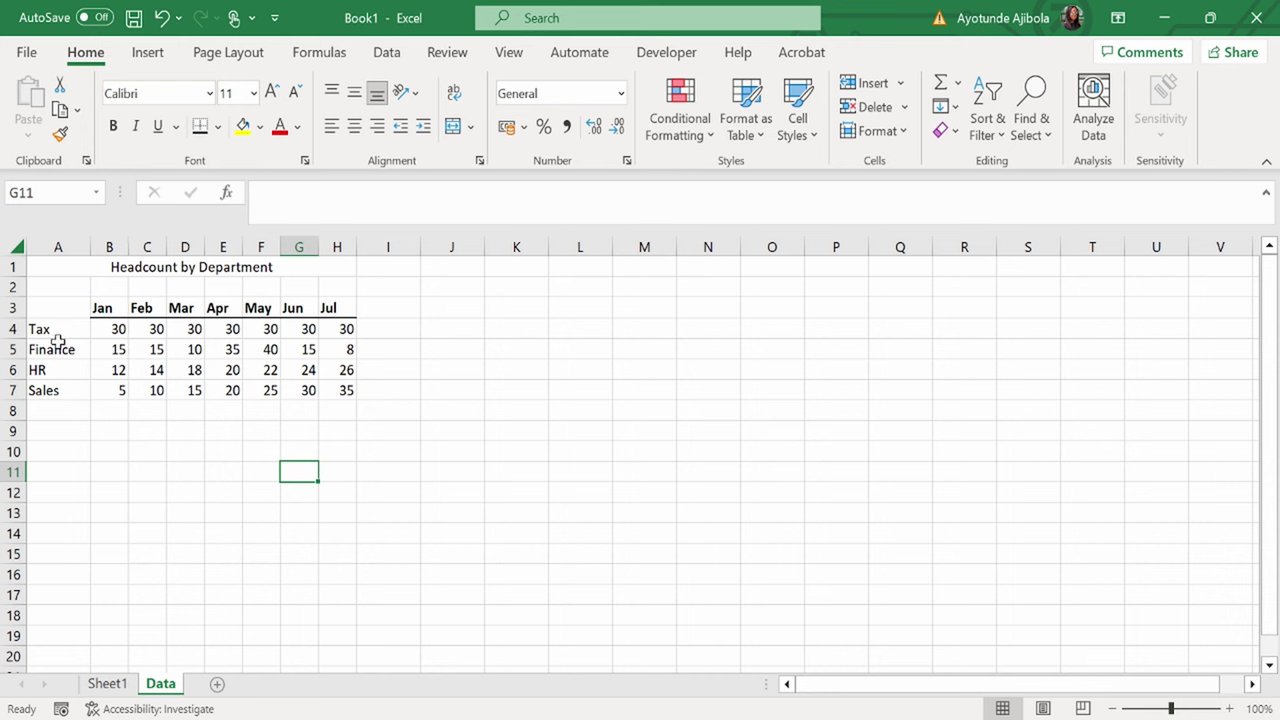
- Try to move the whole Sales row onto row 5, and decline replacing the Finance data
{"action": "left_click", "coordinate": [30, 409]}
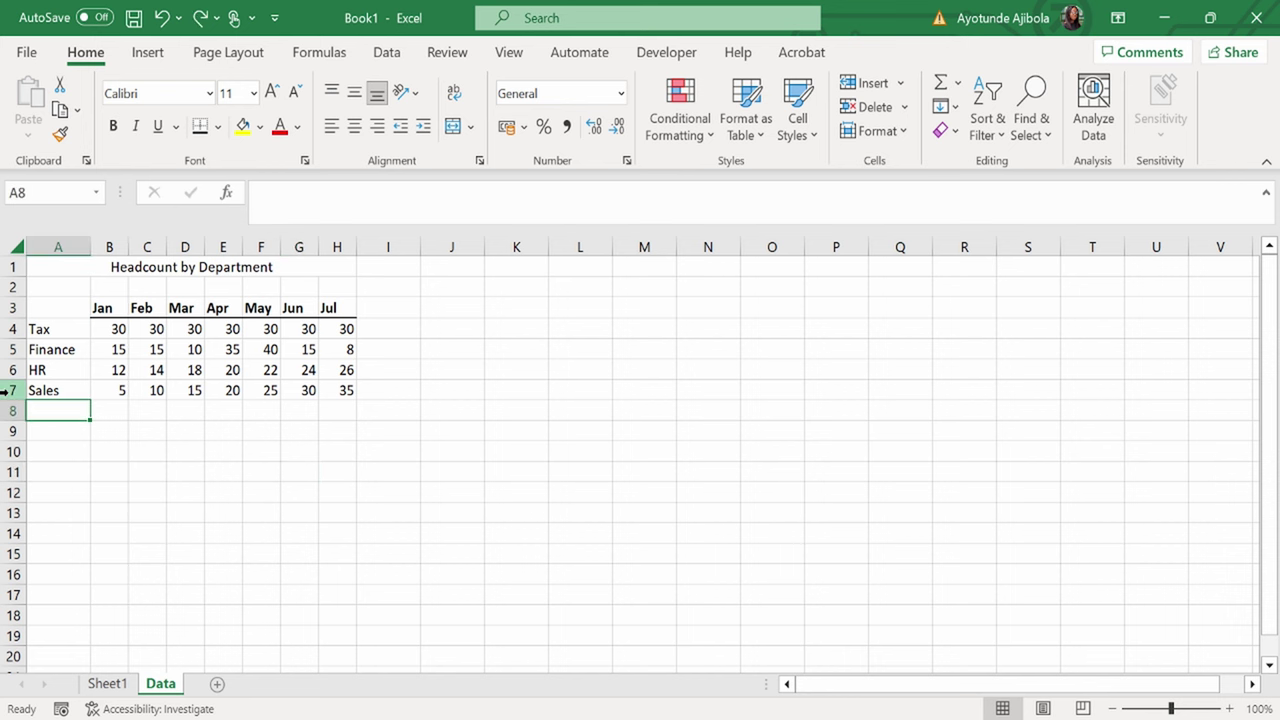
{"action": "left_click", "coordinate": [8, 390]}
{"action": "left_click_drag", "start_coordinate": [18, 382], "coordinate": [30, 372]}
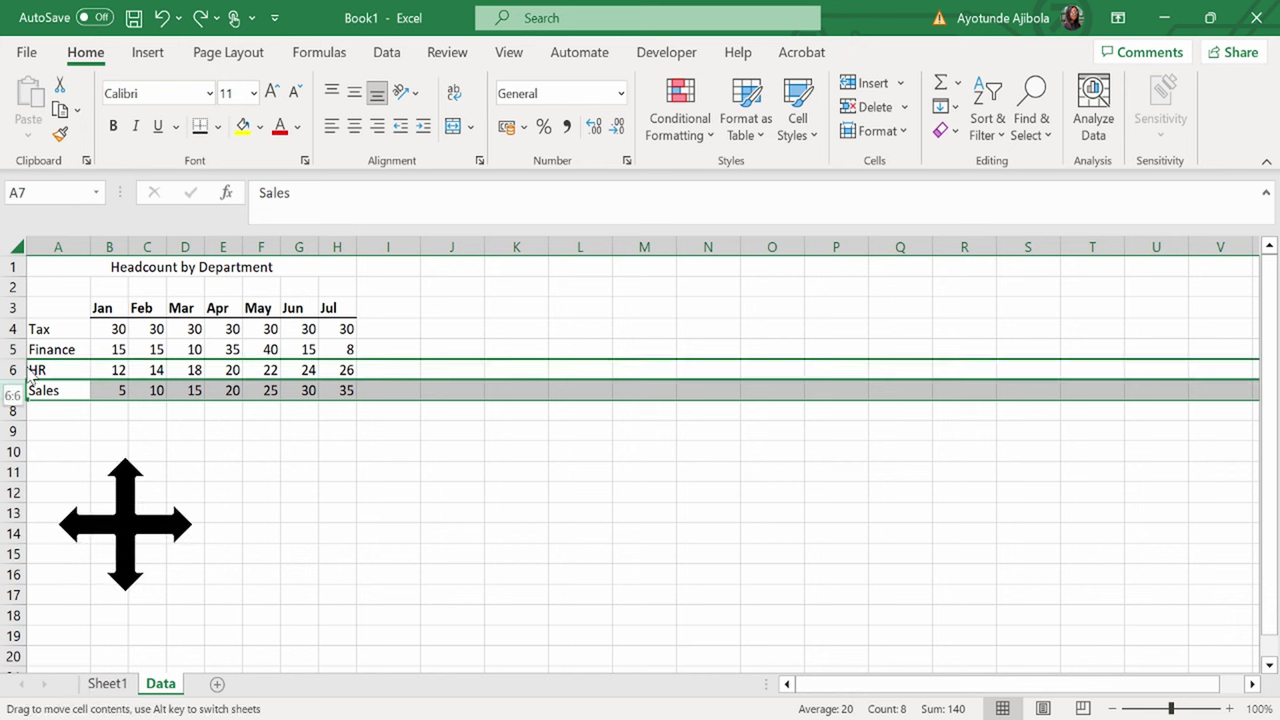
{"action": "left_click_drag", "start_coordinate": [30, 372], "coordinate": [36, 355]}
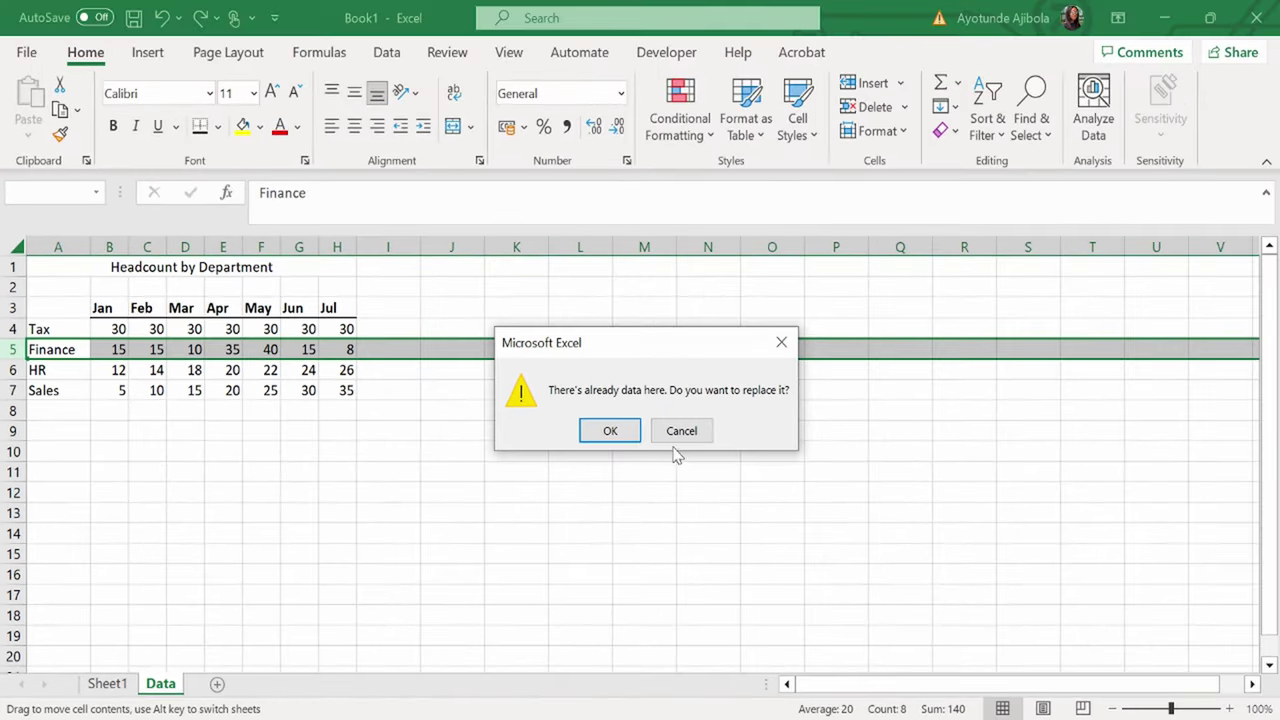
{"action": "left_click", "coordinate": [714, 418]}
- Move the Sales row between Tax and Finance so the other rows shift down, and undo the move
{"action": "left_click_drag", "start_coordinate": [40, 400], "coordinate": [31, 370]}
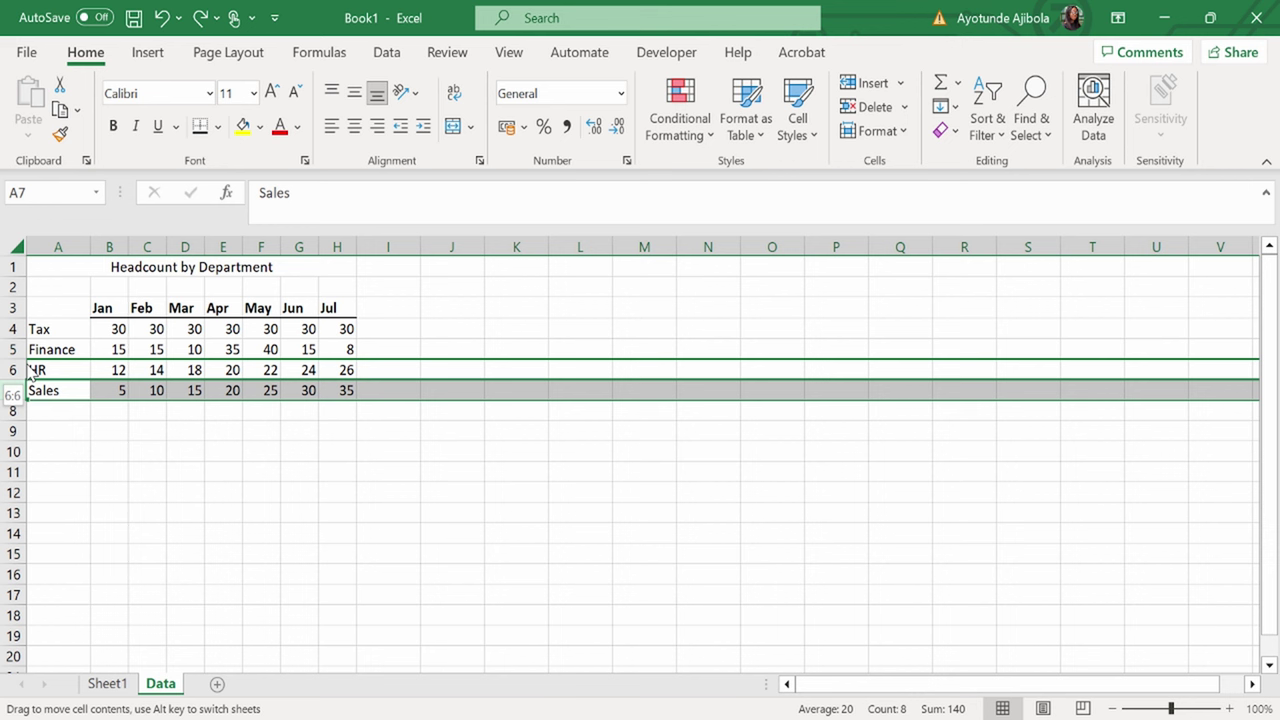
{"action": "left_click_drag", "start_coordinate": [31, 370], "coordinate": [28, 346]}
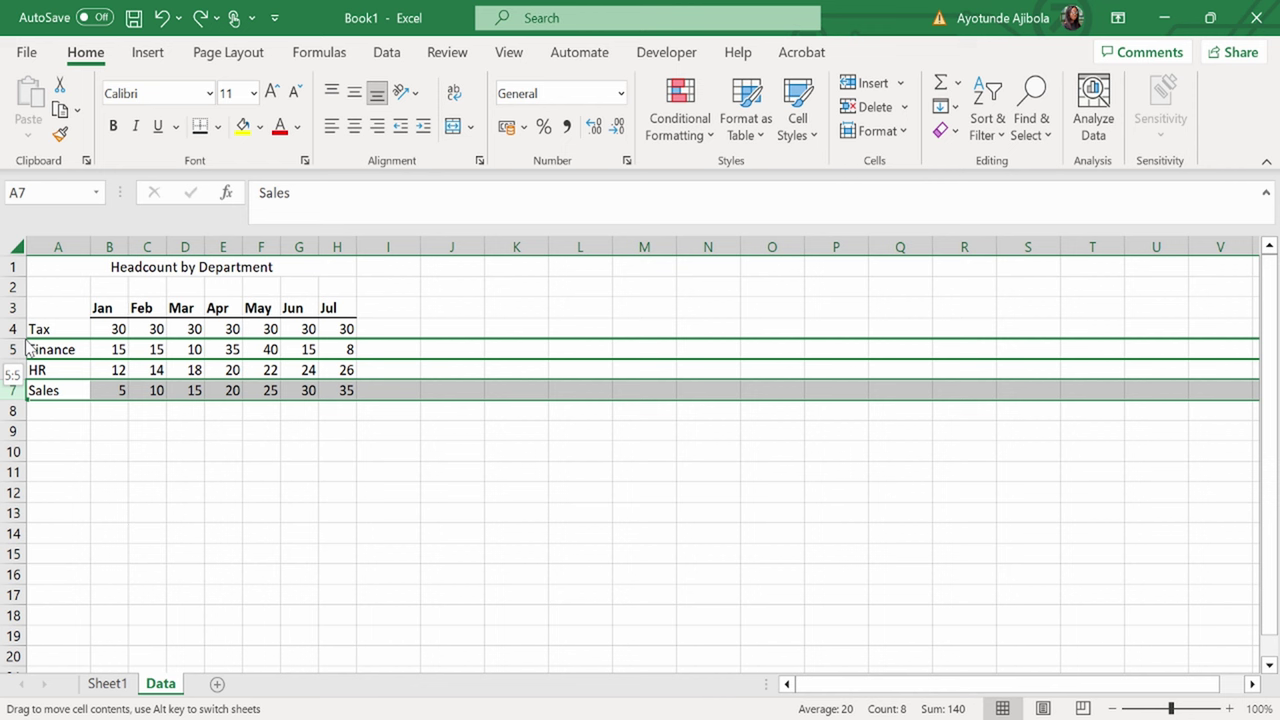
{"action": "key", "text": "shift"}
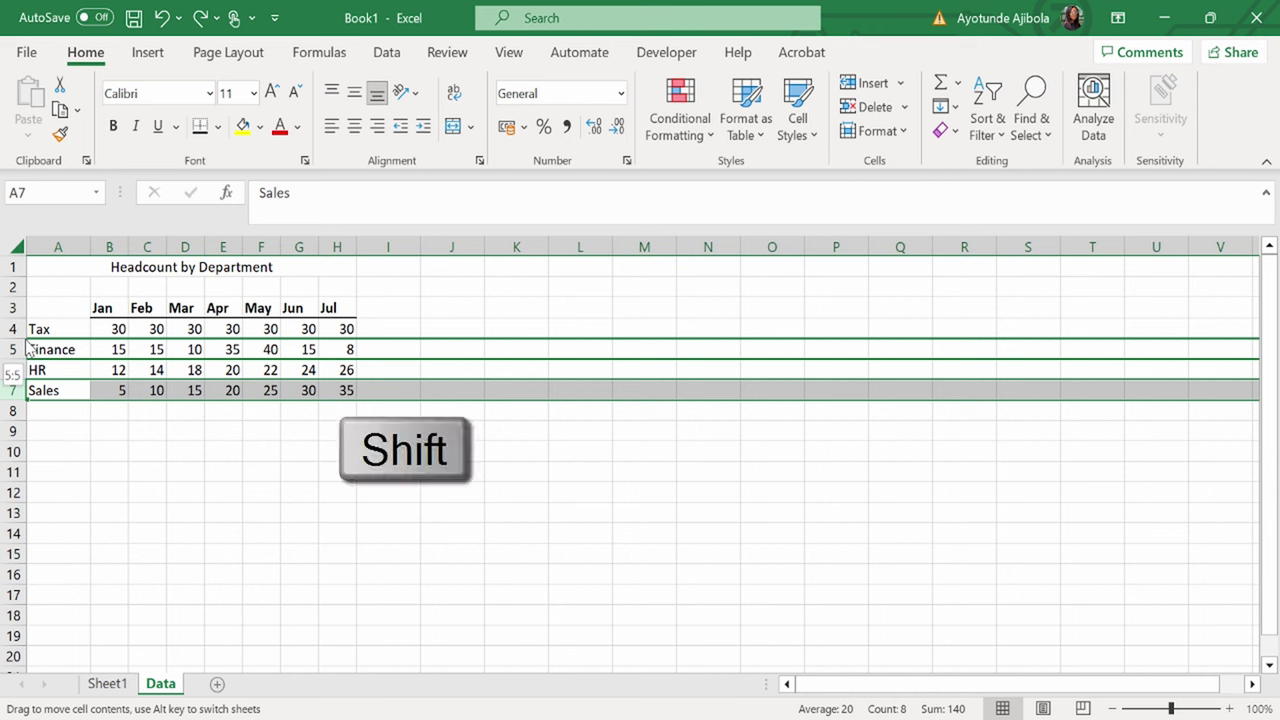
{"action": "left_click_drag", "start_coordinate": [30, 349], "coordinate": [30, 347]}
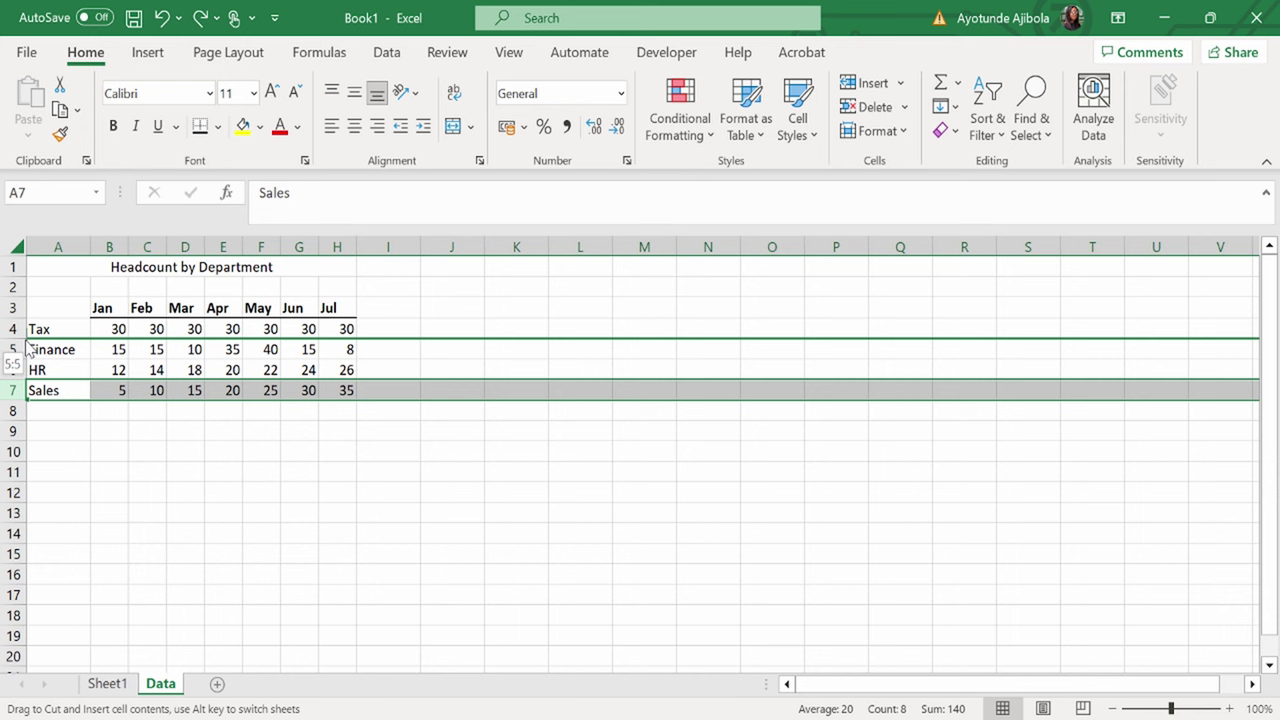
{"action": "left_click_drag", "start_coordinate": [27, 348], "coordinate": [27, 349]}
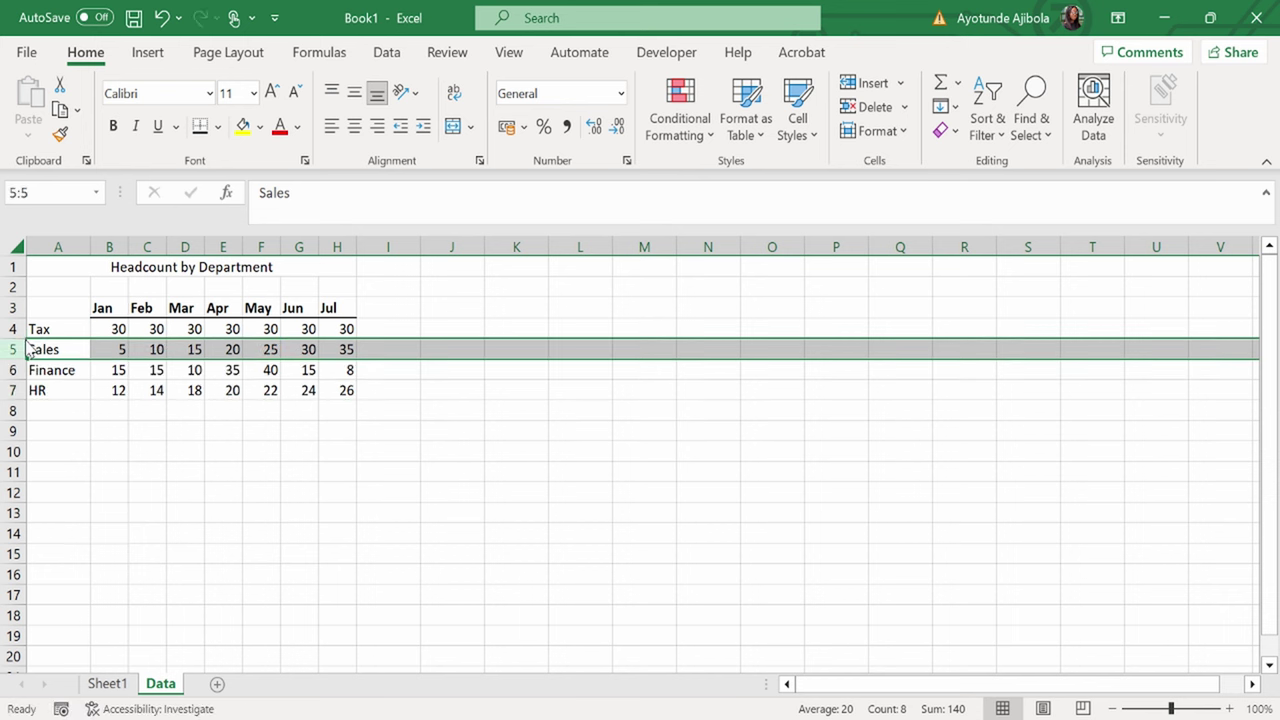
{"action": "key", "text": "ctrl+z"}
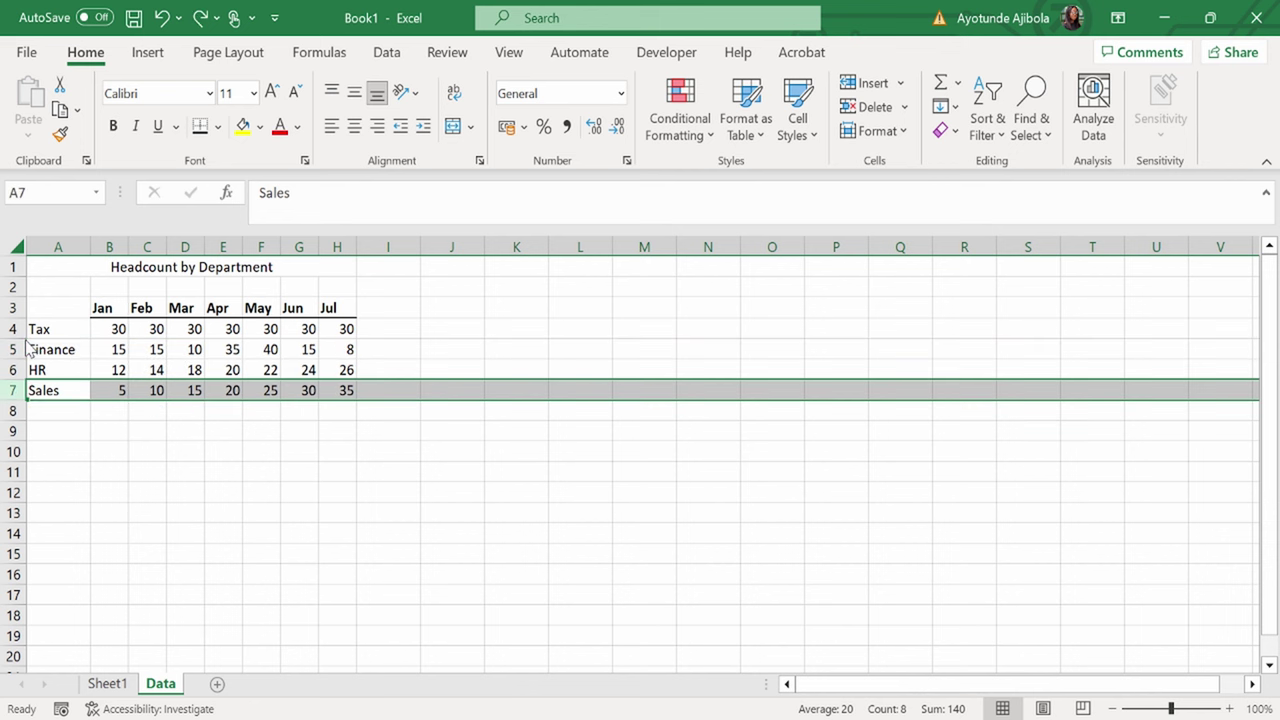
- Cut the whole Sales row and insert it between the Tax and Finance rows, shifting the others down
{"action": "right_click", "coordinate": [8, 392]}
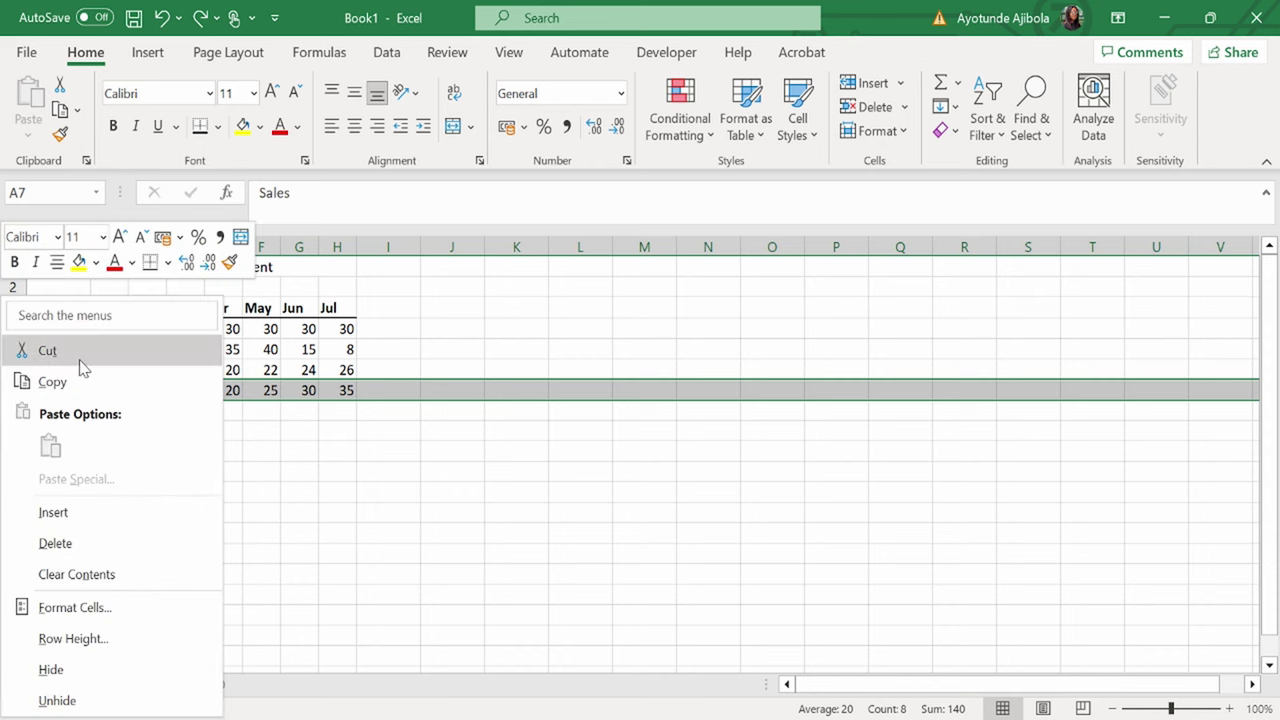
{"action": "left_click", "coordinate": [88, 350]}
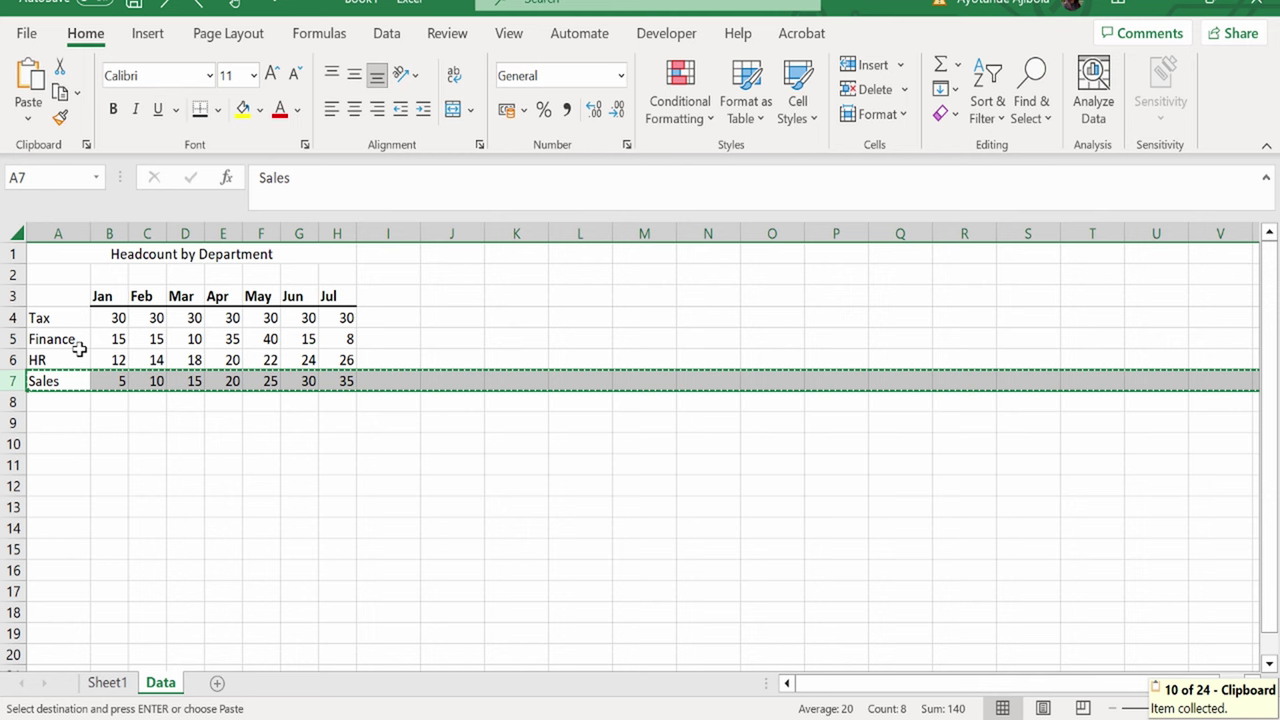
{"action": "left_click", "coordinate": [6, 339]}
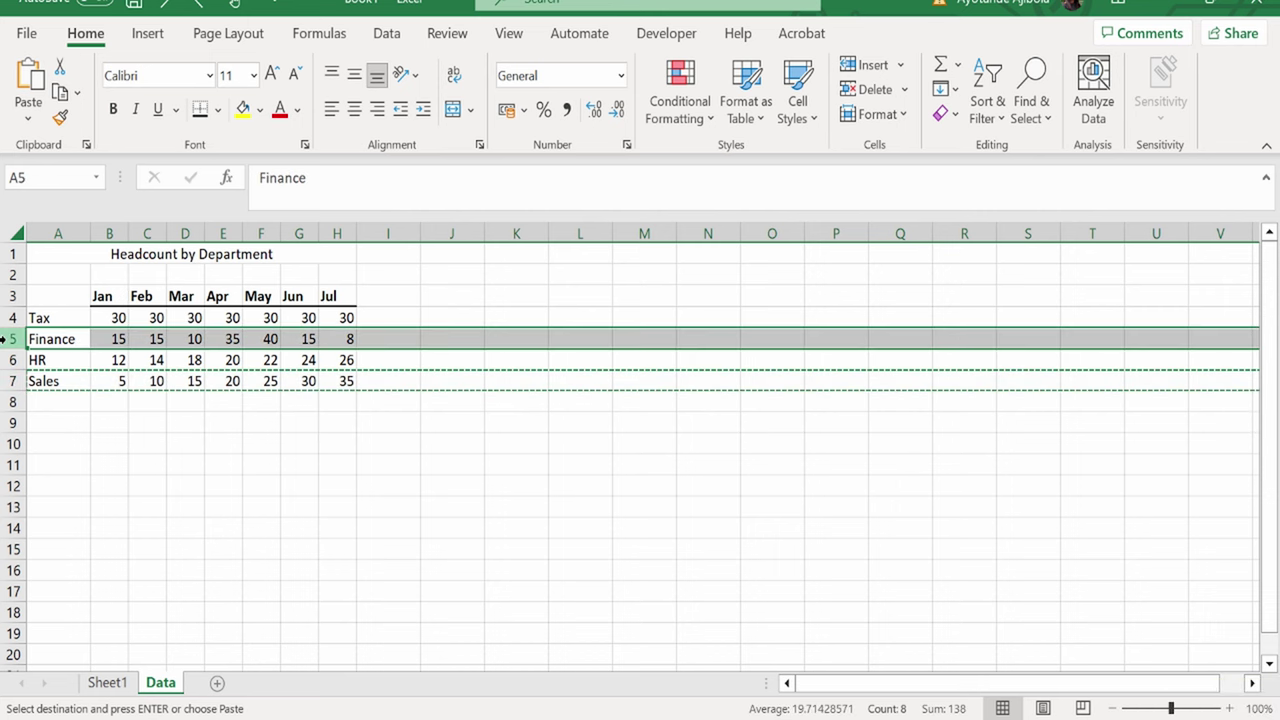
{"action": "right_click", "coordinate": [6, 339]}
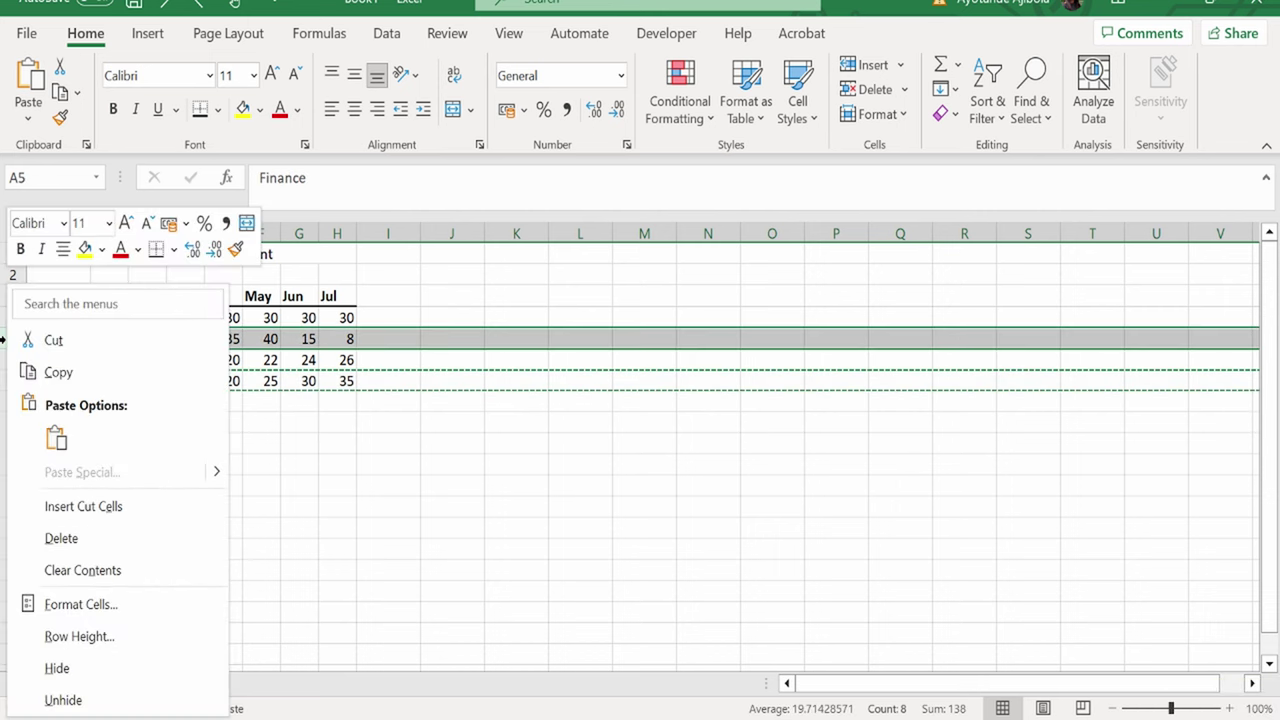
{"action": "left_click", "coordinate": [83, 506]}
{"action": "left_click", "coordinate": [223, 486]}
- Fill the merged Headcount by Department title cell with a light blue theme colour
{"action": "left_click_drag", "start_coordinate": [120, 252], "coordinate": [234, 260]}
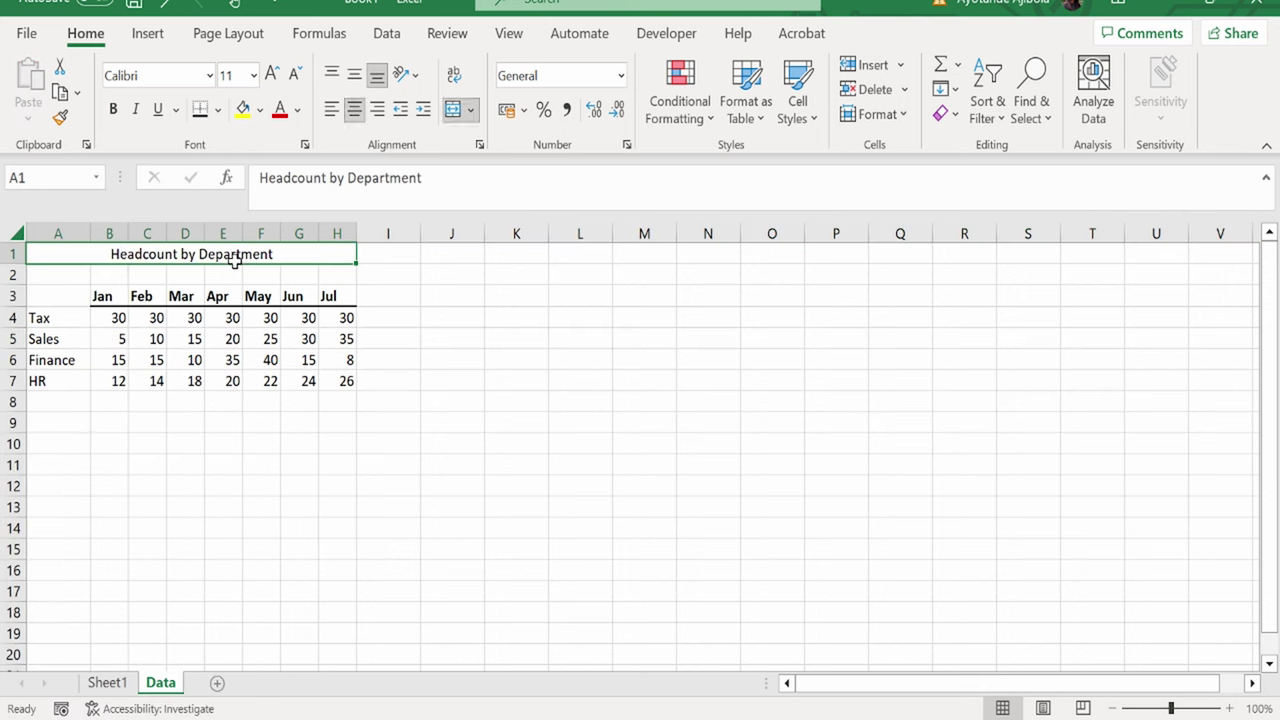
{"action": "left_click", "coordinate": [259, 109]}
{"action": "left_click", "coordinate": [310, 235]}
{"action": "left_click", "coordinate": [451, 443]}
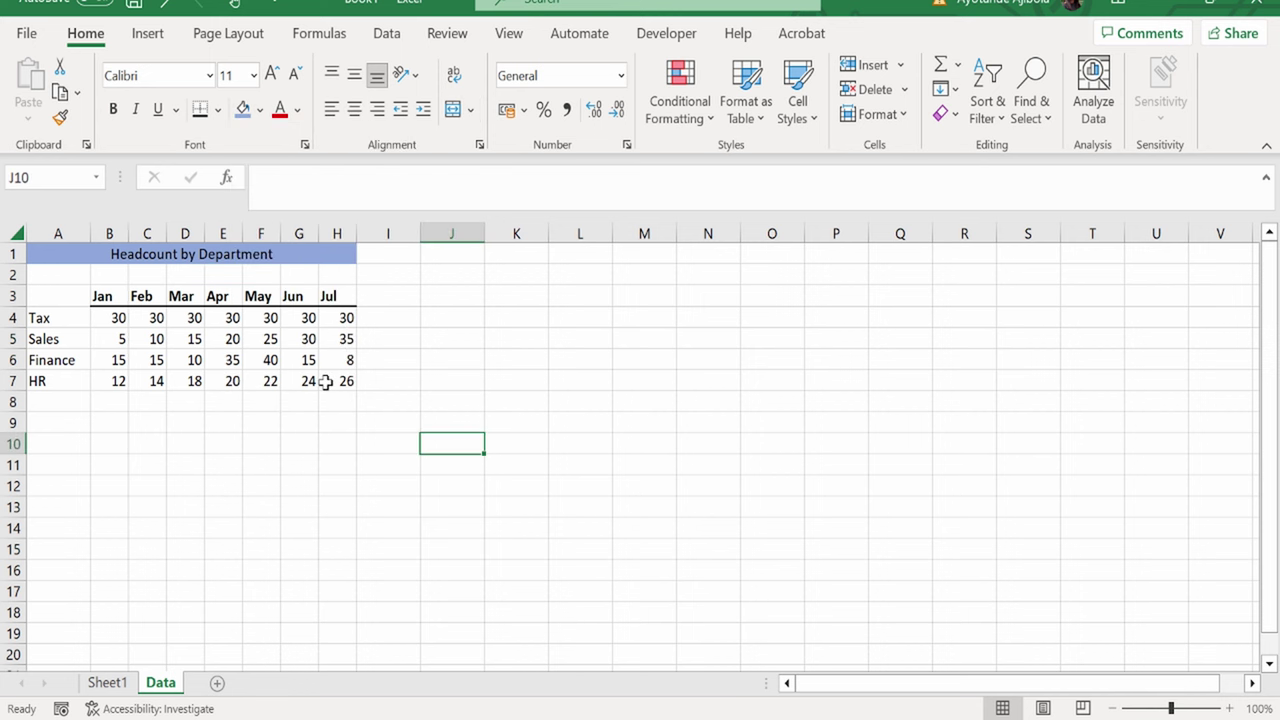
- Make the Tax Jan value in B4 red, and copy its formatting to the Sales Feb value in C5
{"action": "left_click", "coordinate": [118, 317]}
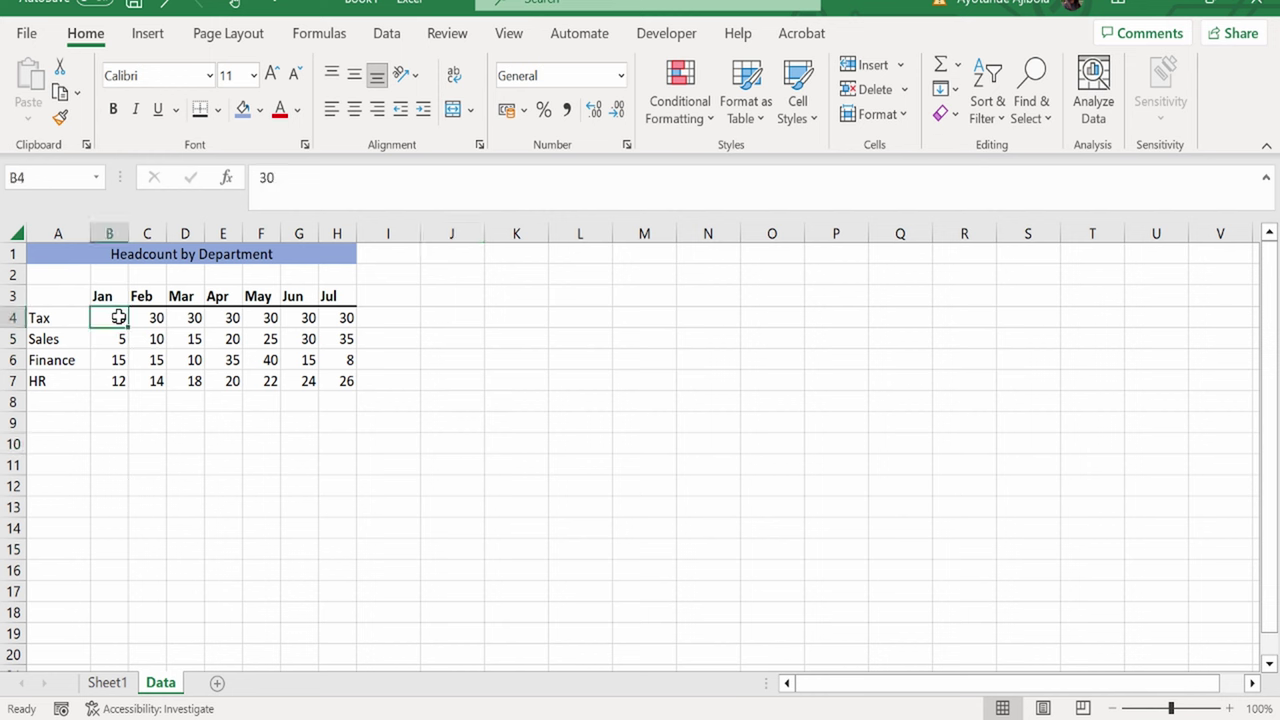
{"action": "left_click", "coordinate": [297, 110]}
{"action": "left_click", "coordinate": [292, 346]}
{"action": "left_click", "coordinate": [60, 117]}
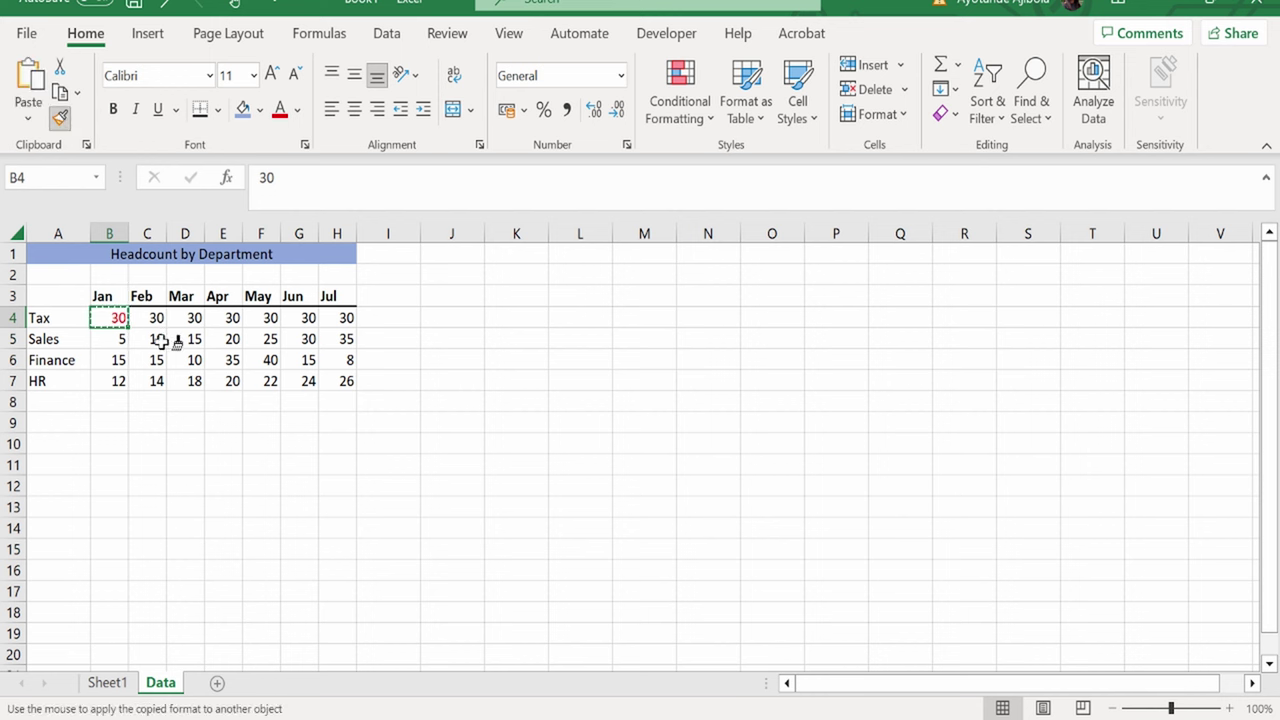
{"action": "left_click", "coordinate": [158, 339]}
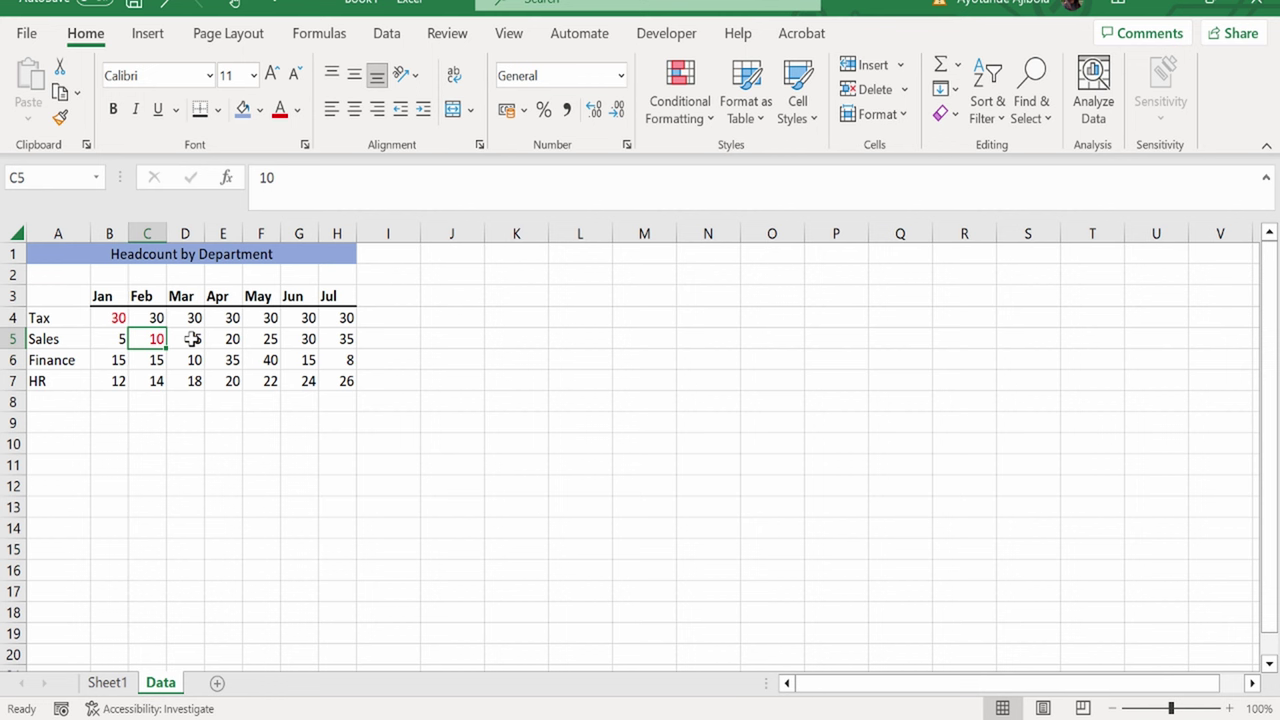
- Lock Format Painter on C5's formatting, apply it to D5, E5, F5 and F6, and leave the tool
{"action": "left_click", "coordinate": [60, 120]}
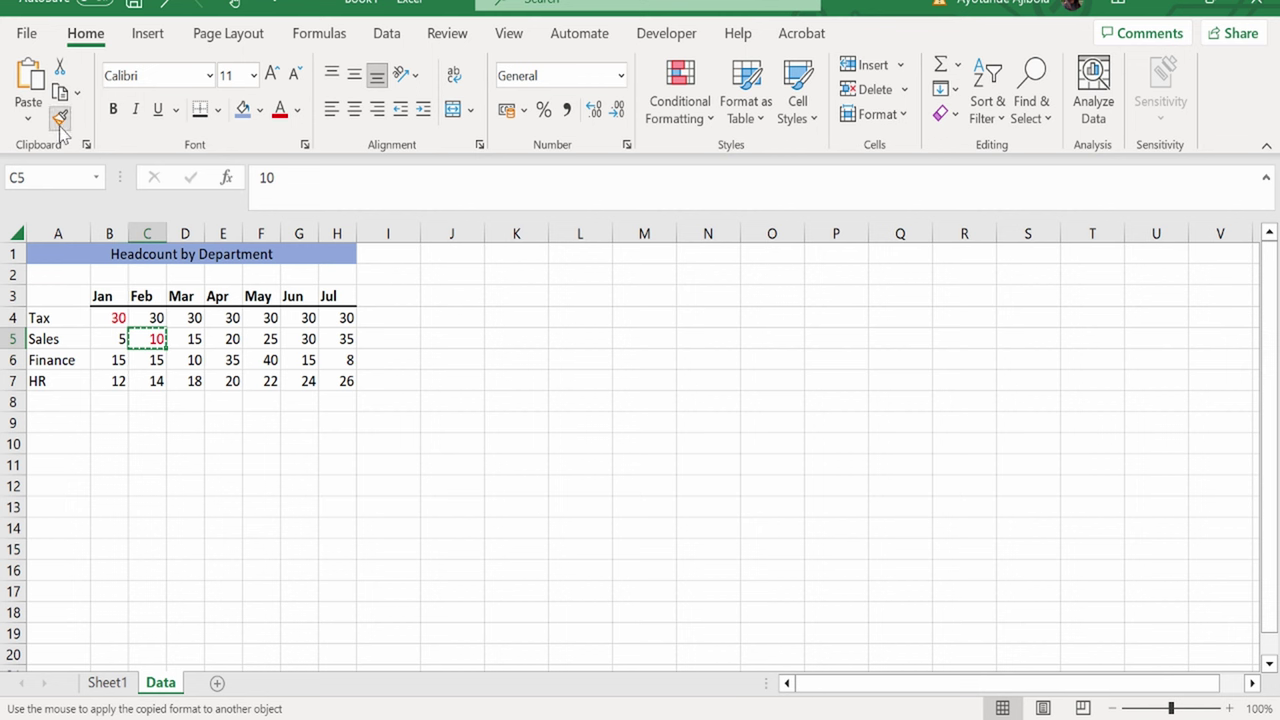
{"action": "left_click", "coordinate": [190, 339]}
{"action": "left_click", "coordinate": [228, 339]}
{"action": "left_click", "coordinate": [266, 339]}
{"action": "left_click", "coordinate": [275, 362]}
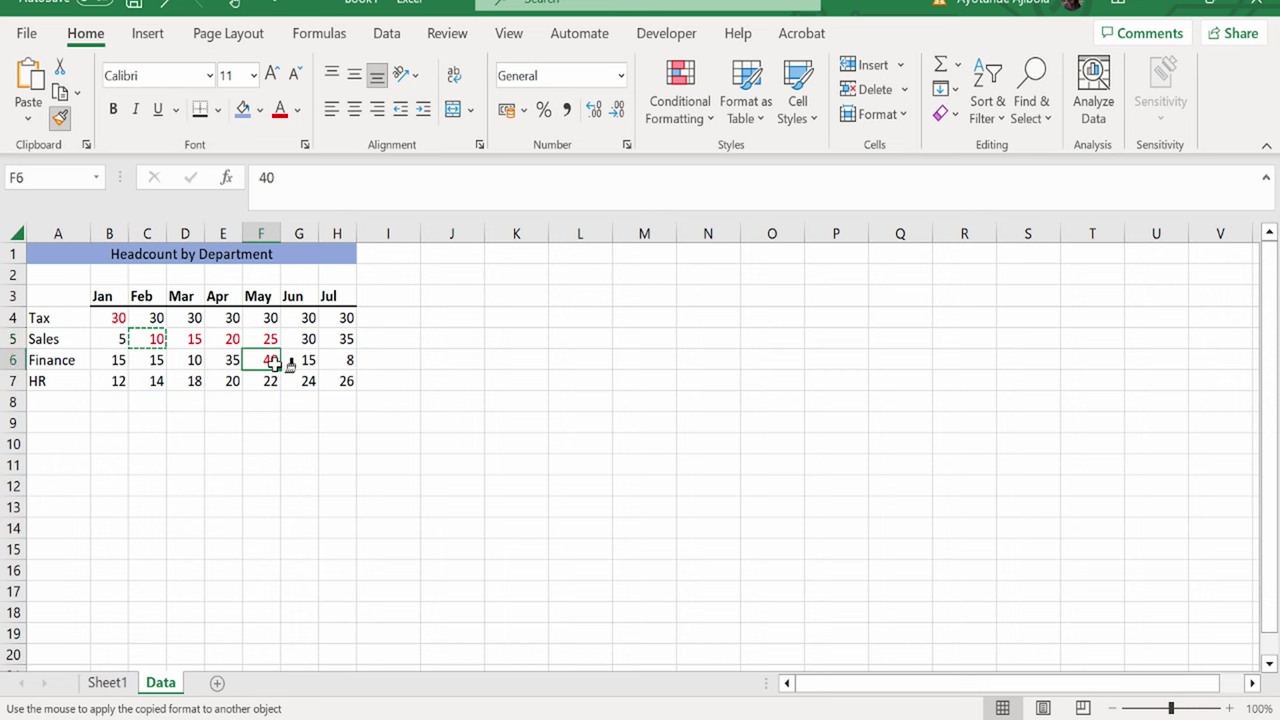
{"action": "key", "text": "Escape"}
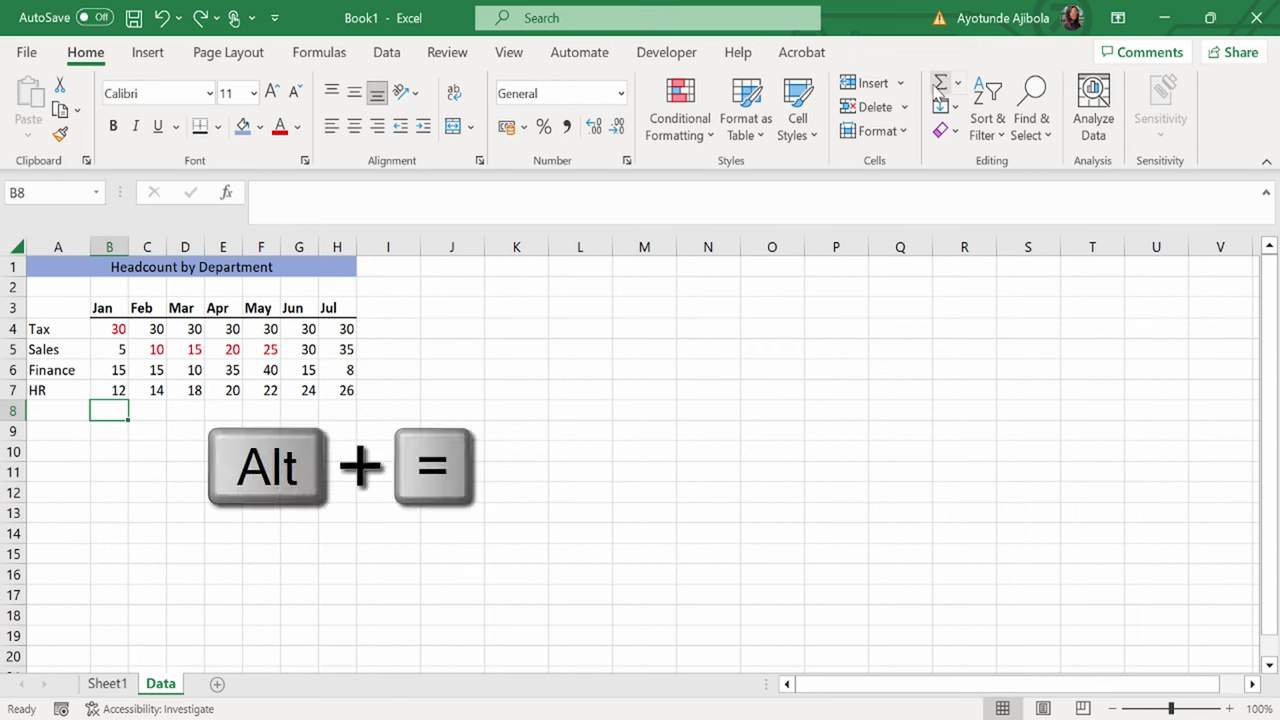
- Total B4:B7 in B8 with AutoSum, fill the formula across to H8, and inspect the formula in H8
{"action": "left_click", "coordinate": [939, 85]}
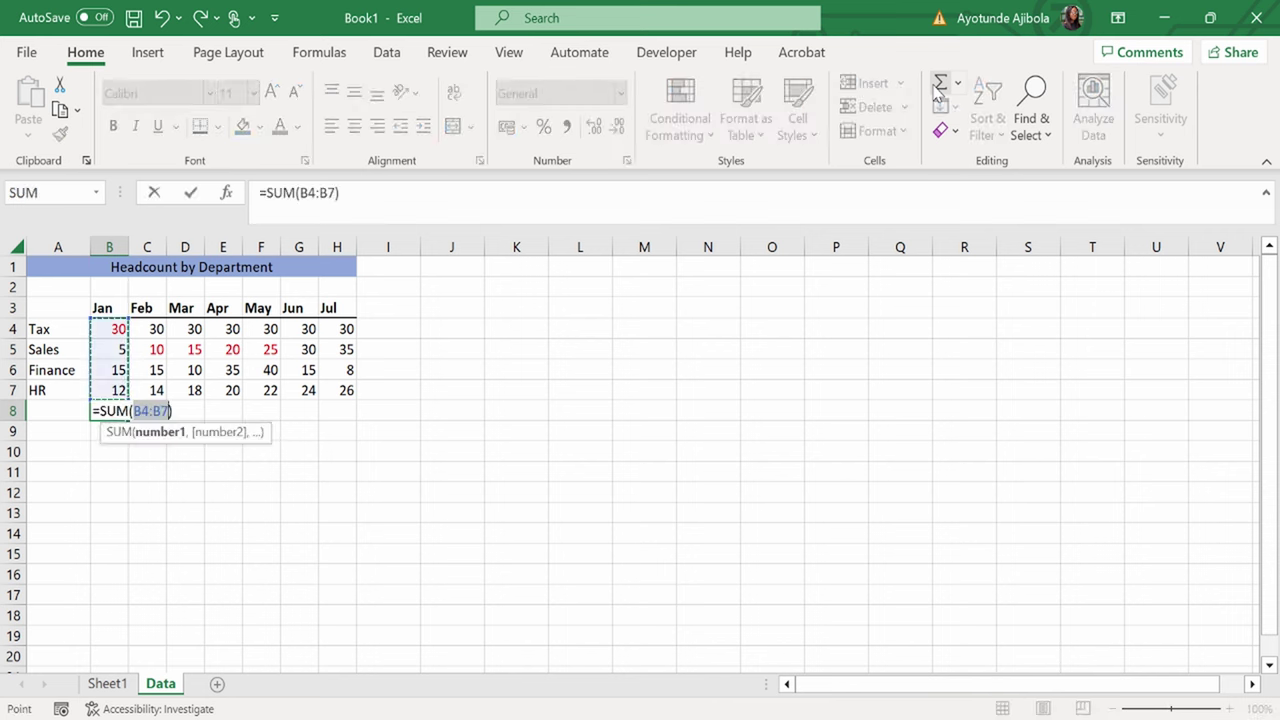
{"action": "key", "text": "Return"}
{"action": "left_click", "coordinate": [110, 410]}
{"action": "left_click_drag", "start_coordinate": [128, 420], "coordinate": [347, 418]}
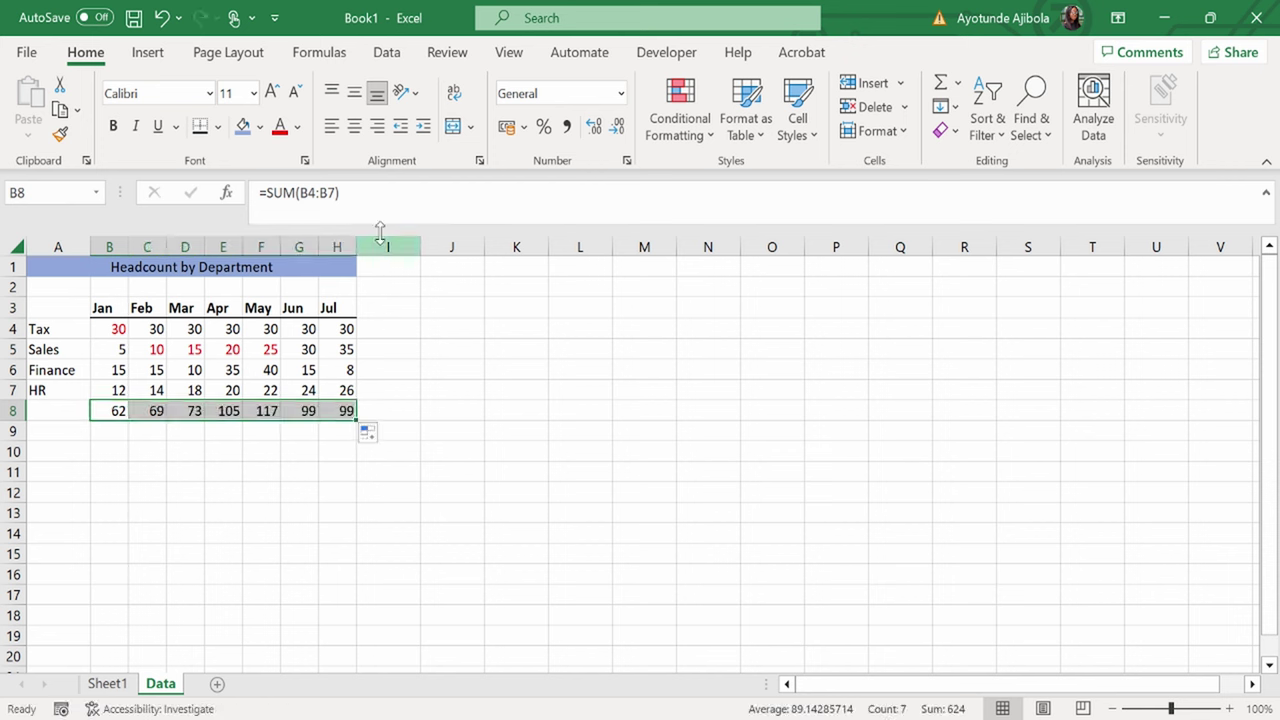
{"action": "double_click", "coordinate": [326, 410]}
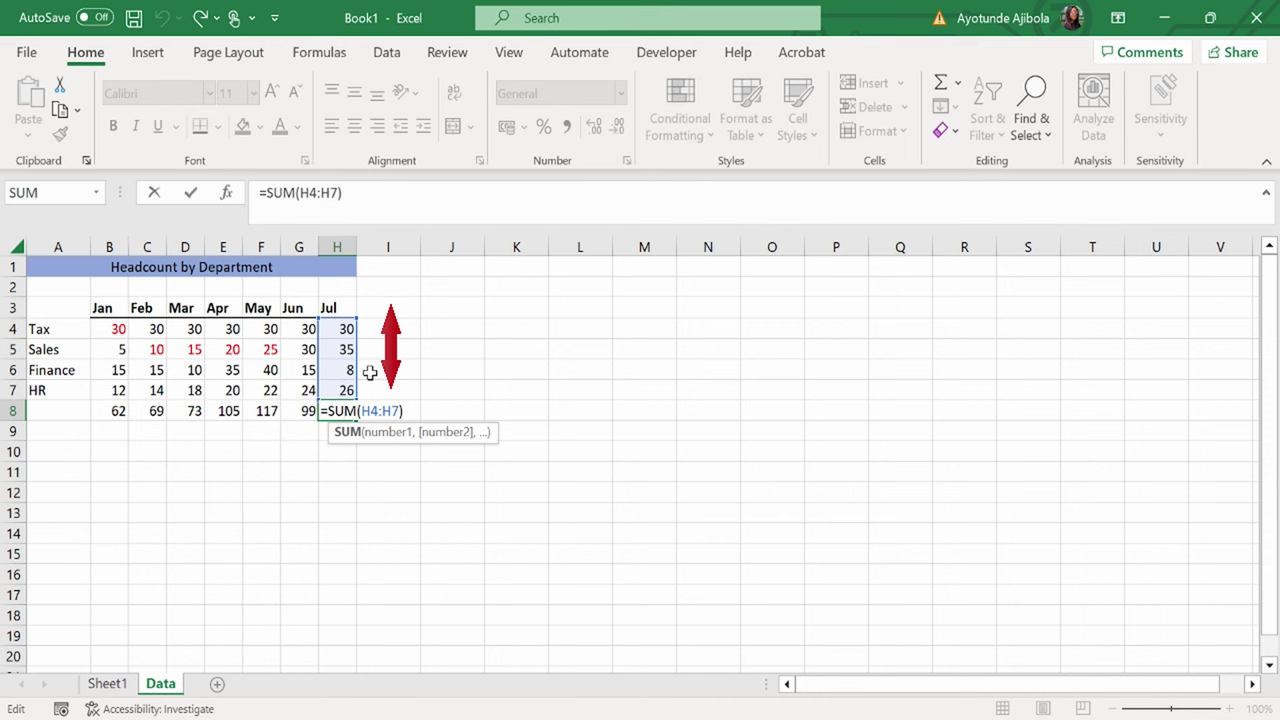
{"action": "left_click", "coordinate": [257, 471]}
- Clear the totals in B8:H8, and use AutoSum to total all seven month columns there at once
{"action": "left_click_drag", "start_coordinate": [115, 410], "coordinate": [345, 408]}
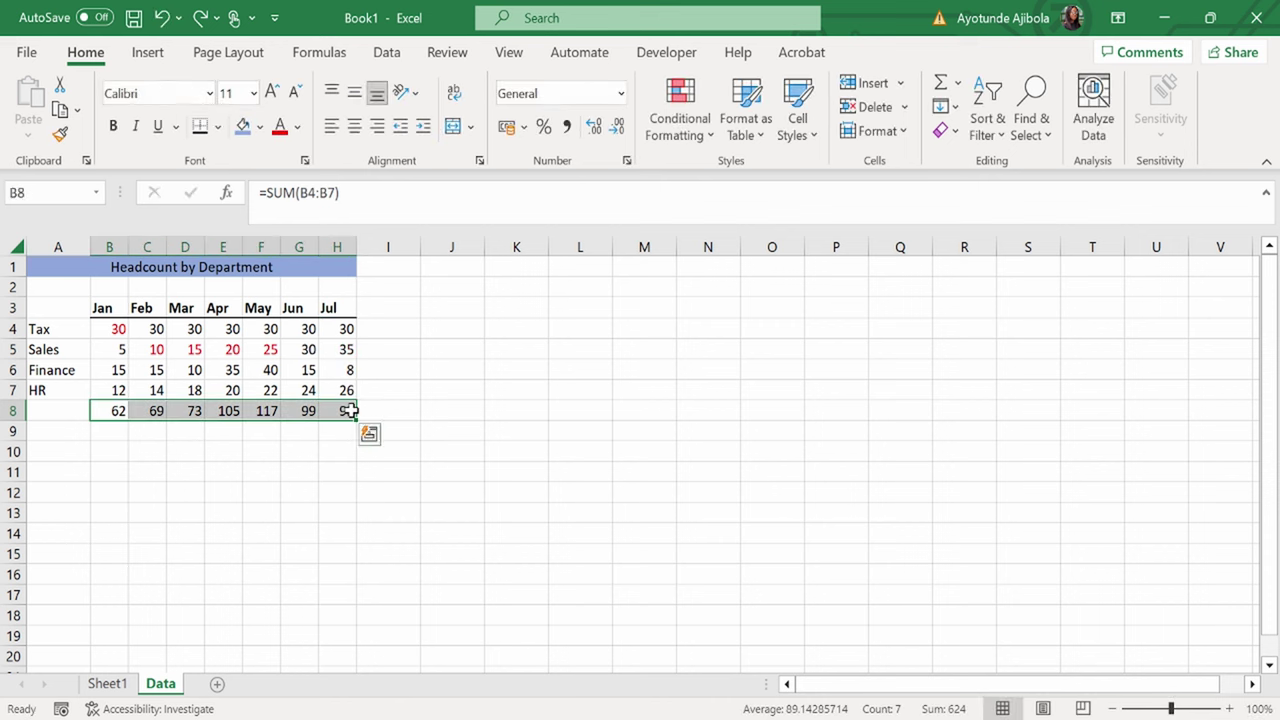
{"action": "key", "text": "Delete"}
{"action": "left_click_drag", "start_coordinate": [110, 410], "coordinate": [334, 416]}
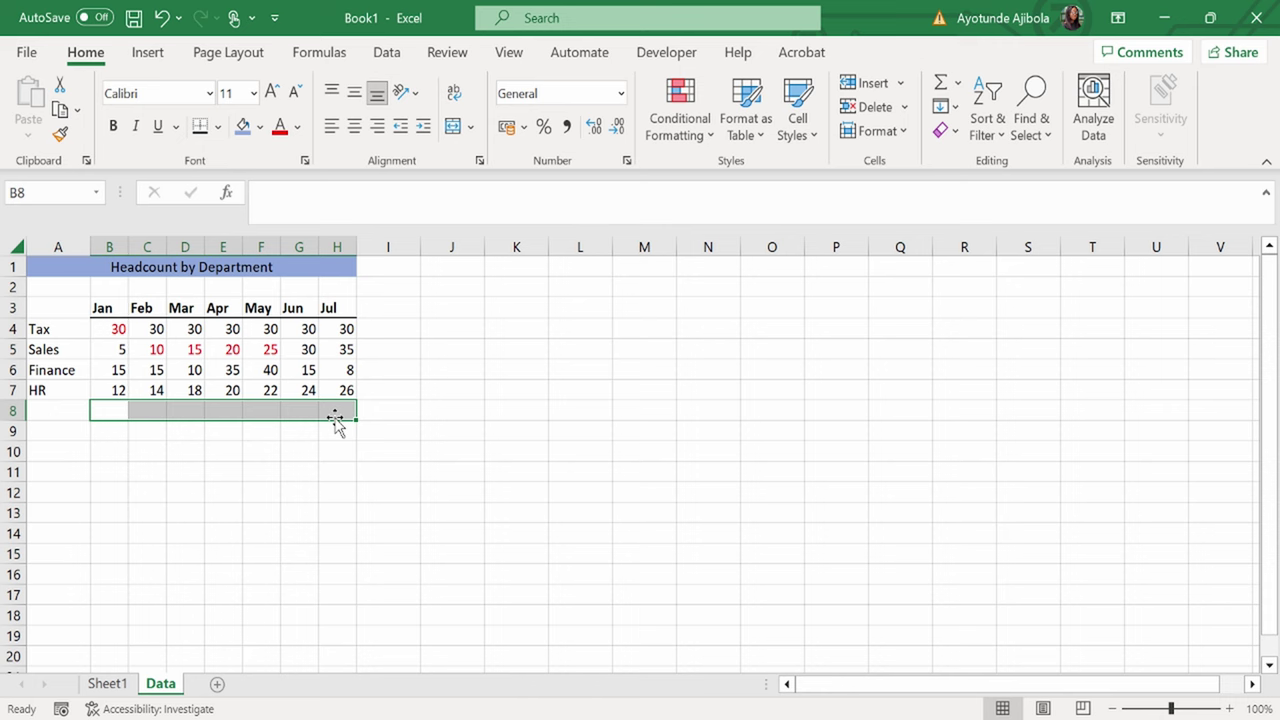
{"action": "key", "text": "alt+equal"}
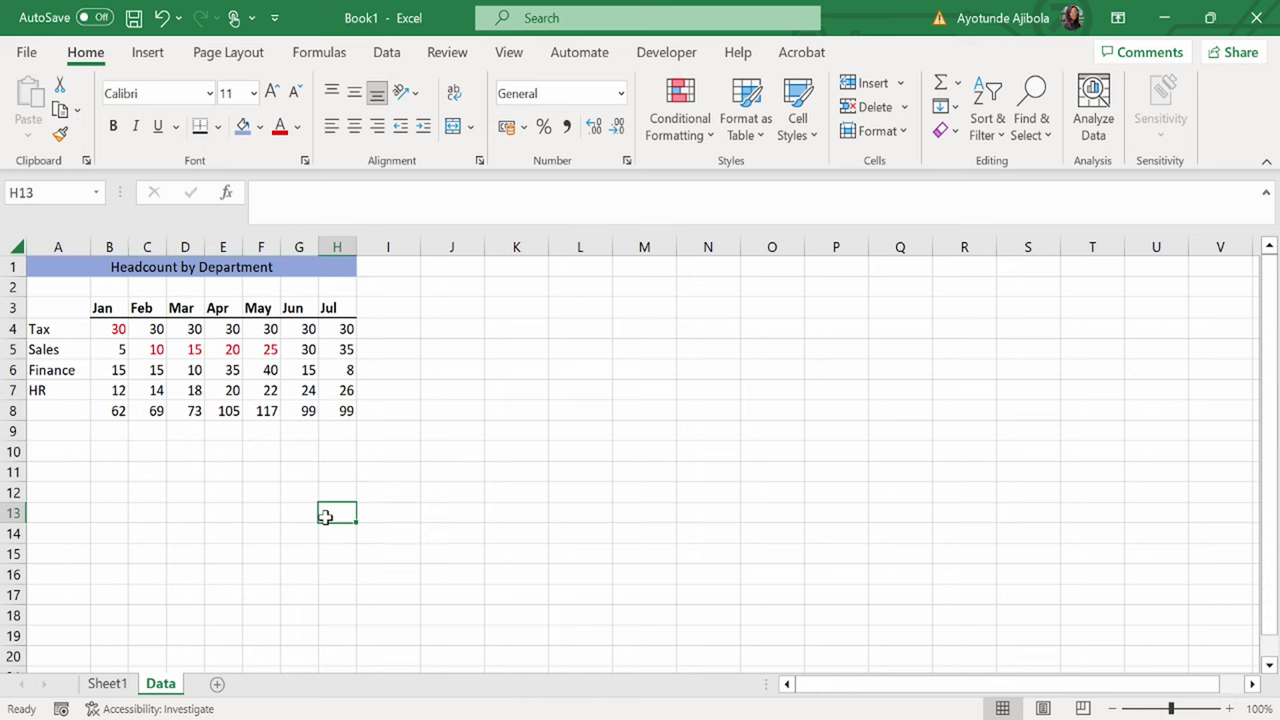